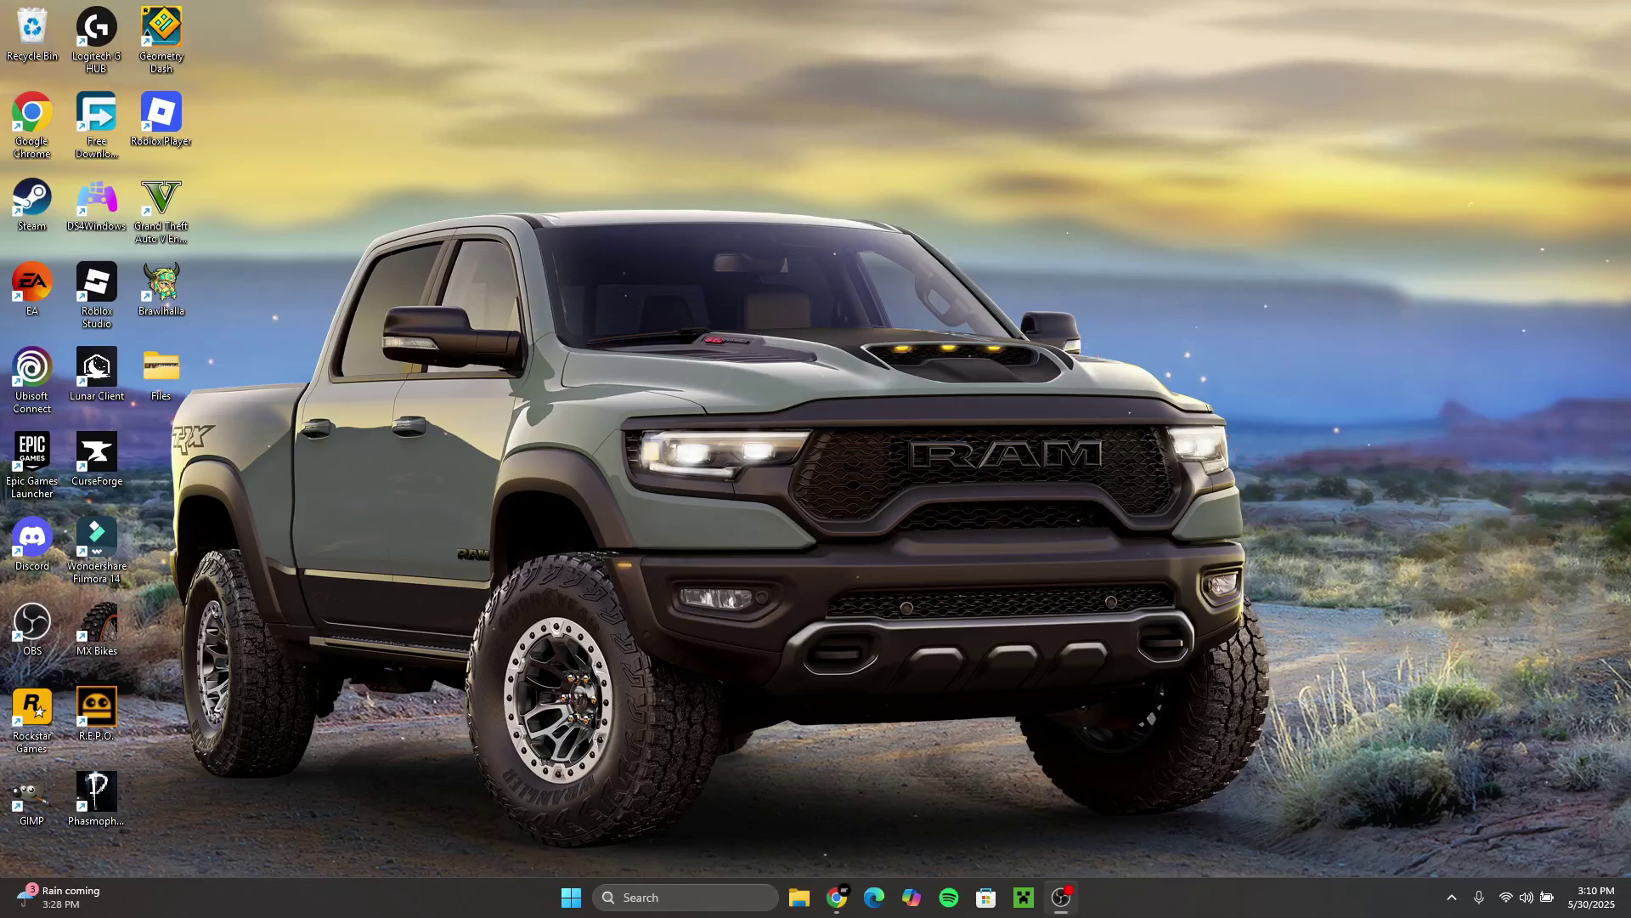
Switch to Chrome and open the 2023 Yamaha YZ450F White Paint mod page on mxb-mods.com.
left_click(834, 904)
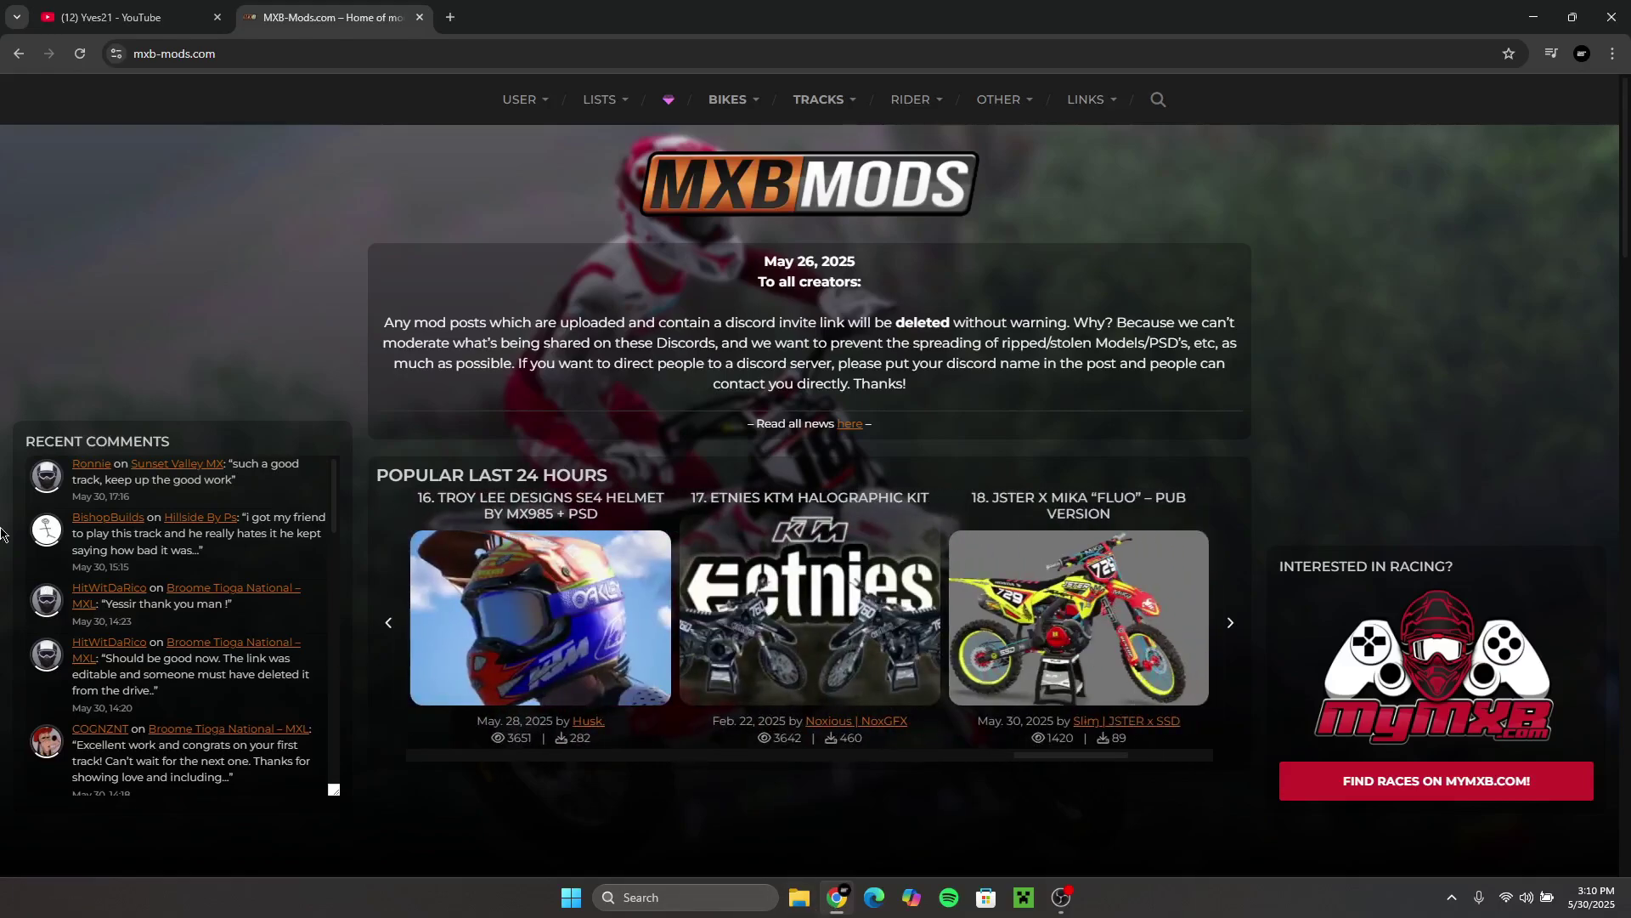
scroll(665, 811, "down", 3)
left_click(665, 816)
scroll(1086, 367, "down", 7)
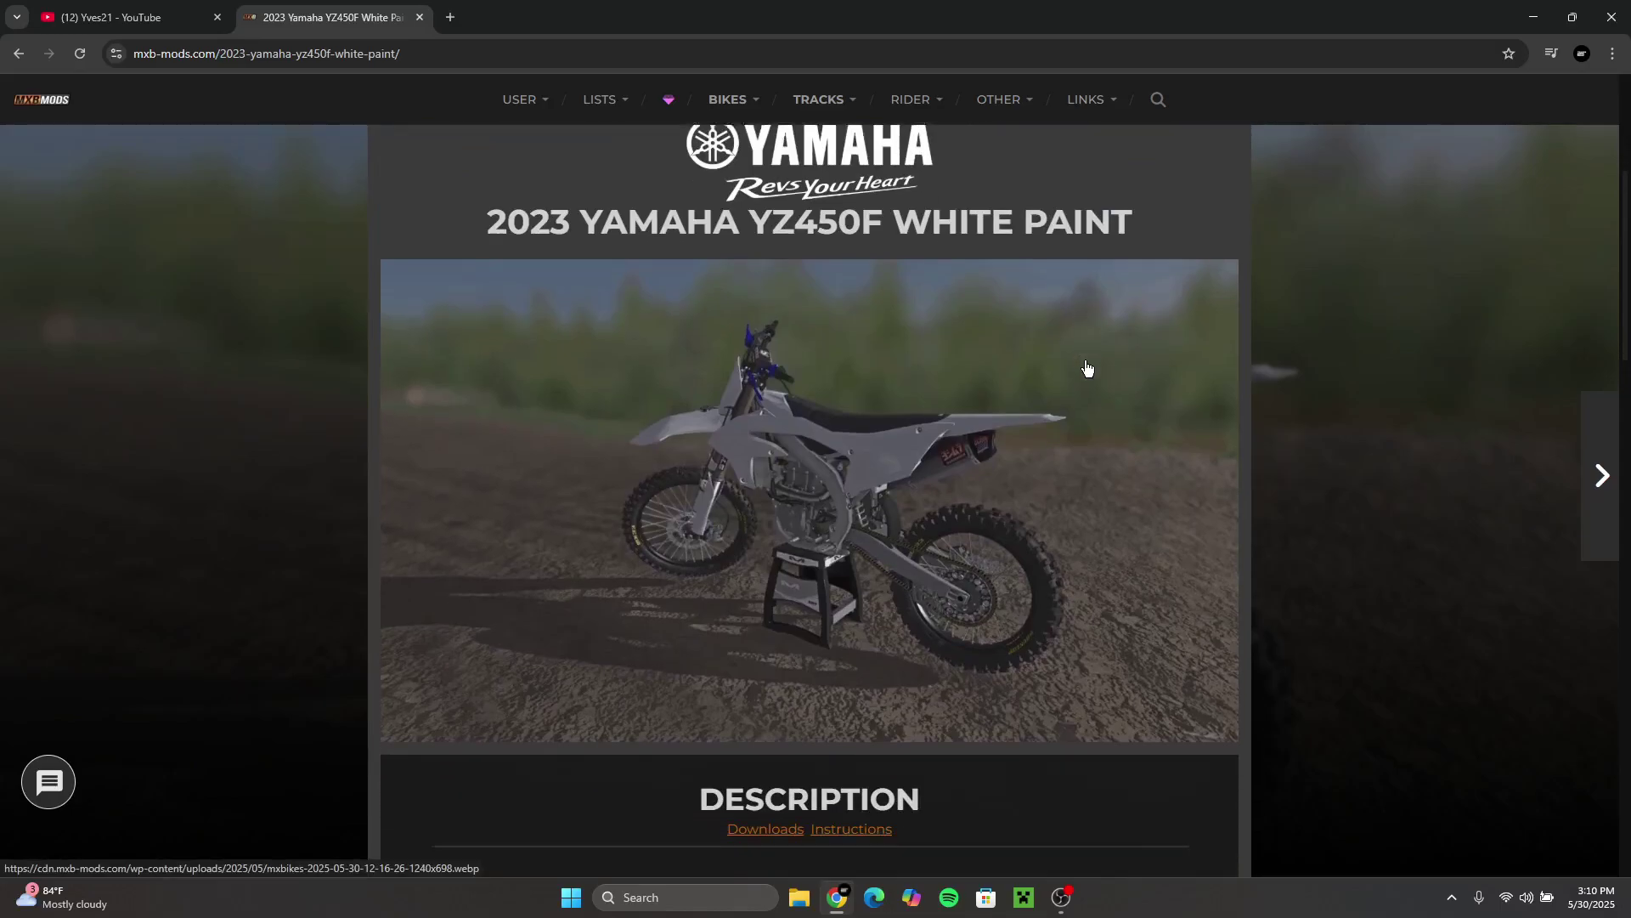
scroll(1151, 355, "down", 4)
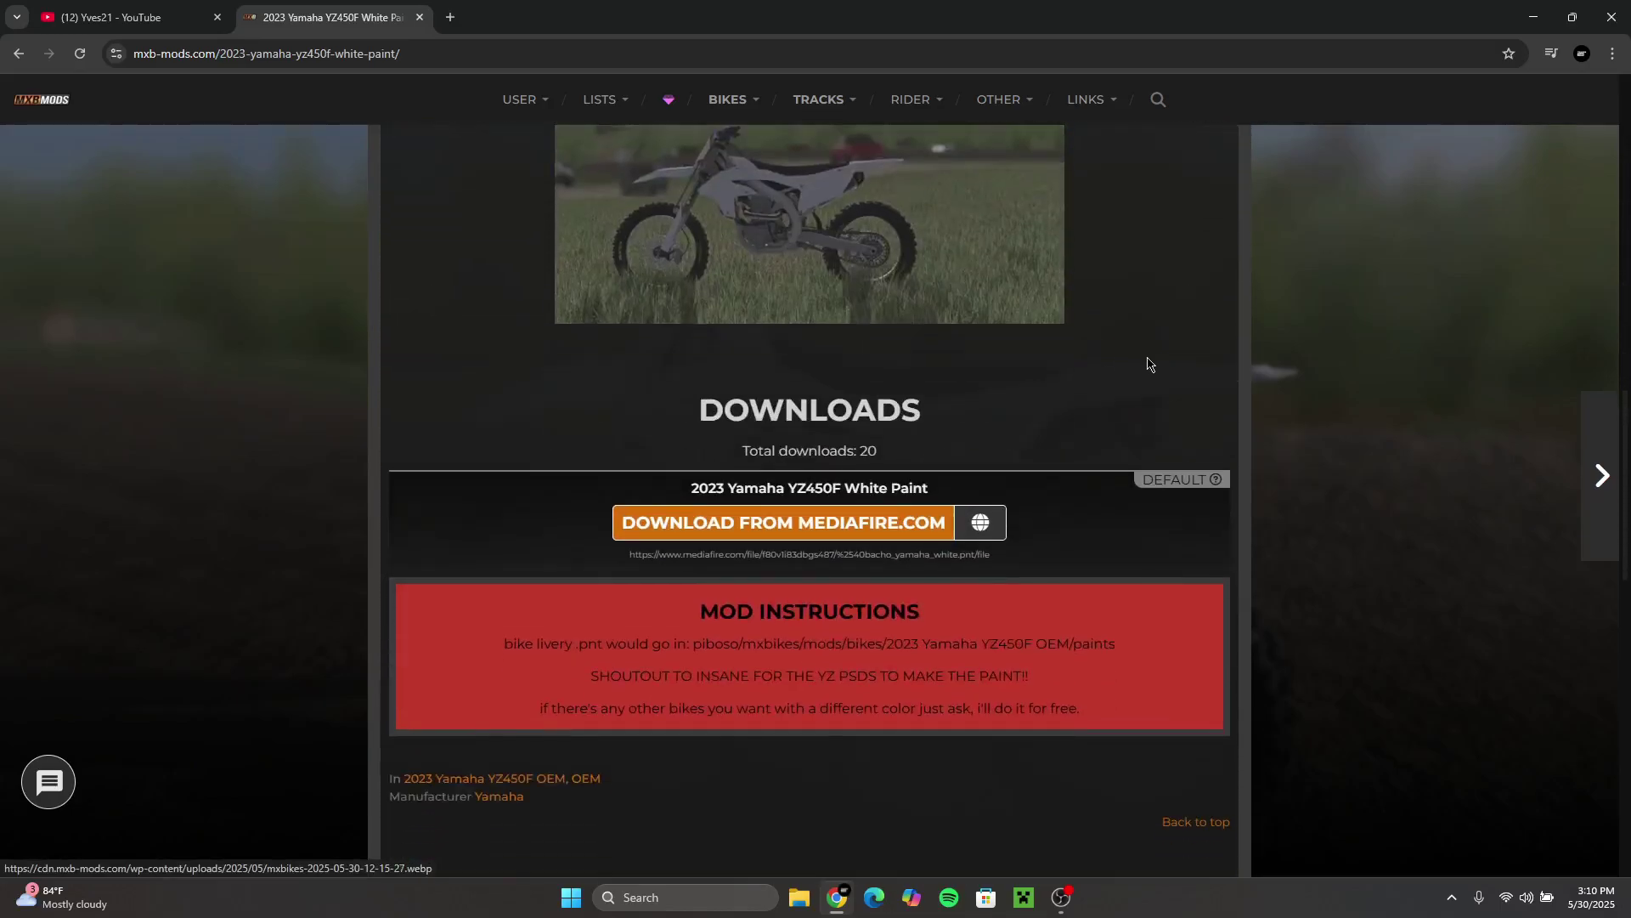
Review the paint mod's pictures and instructions, and download its file from MediaFire.
scroll(1130, 355, "up", 3)
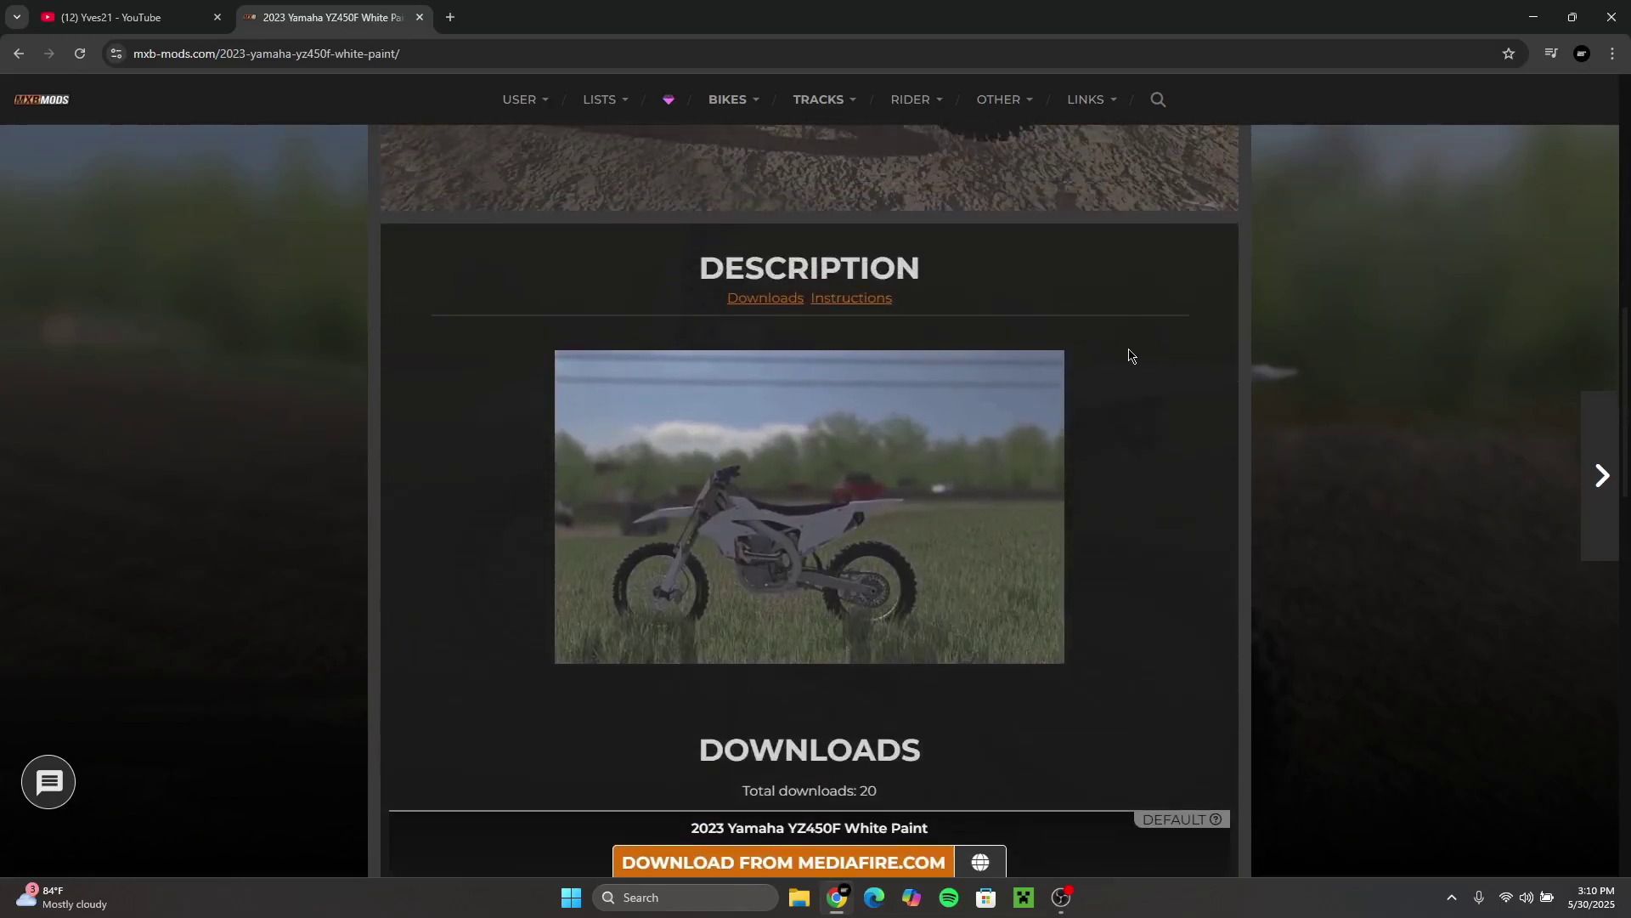
scroll(929, 311, "down", 4)
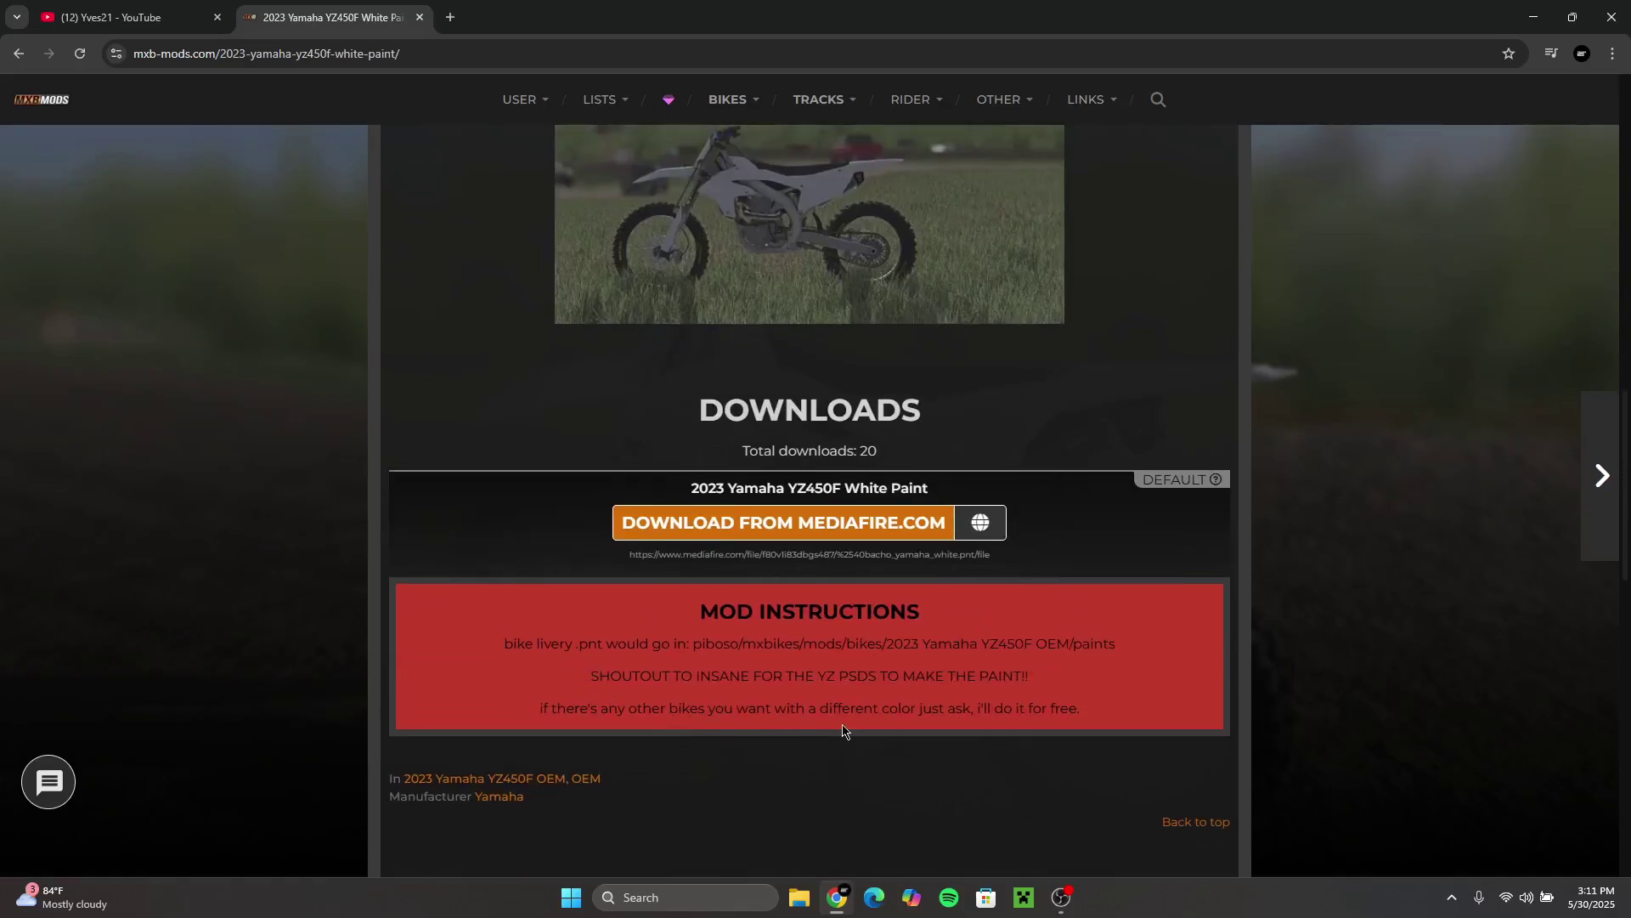
left_click(814, 539)
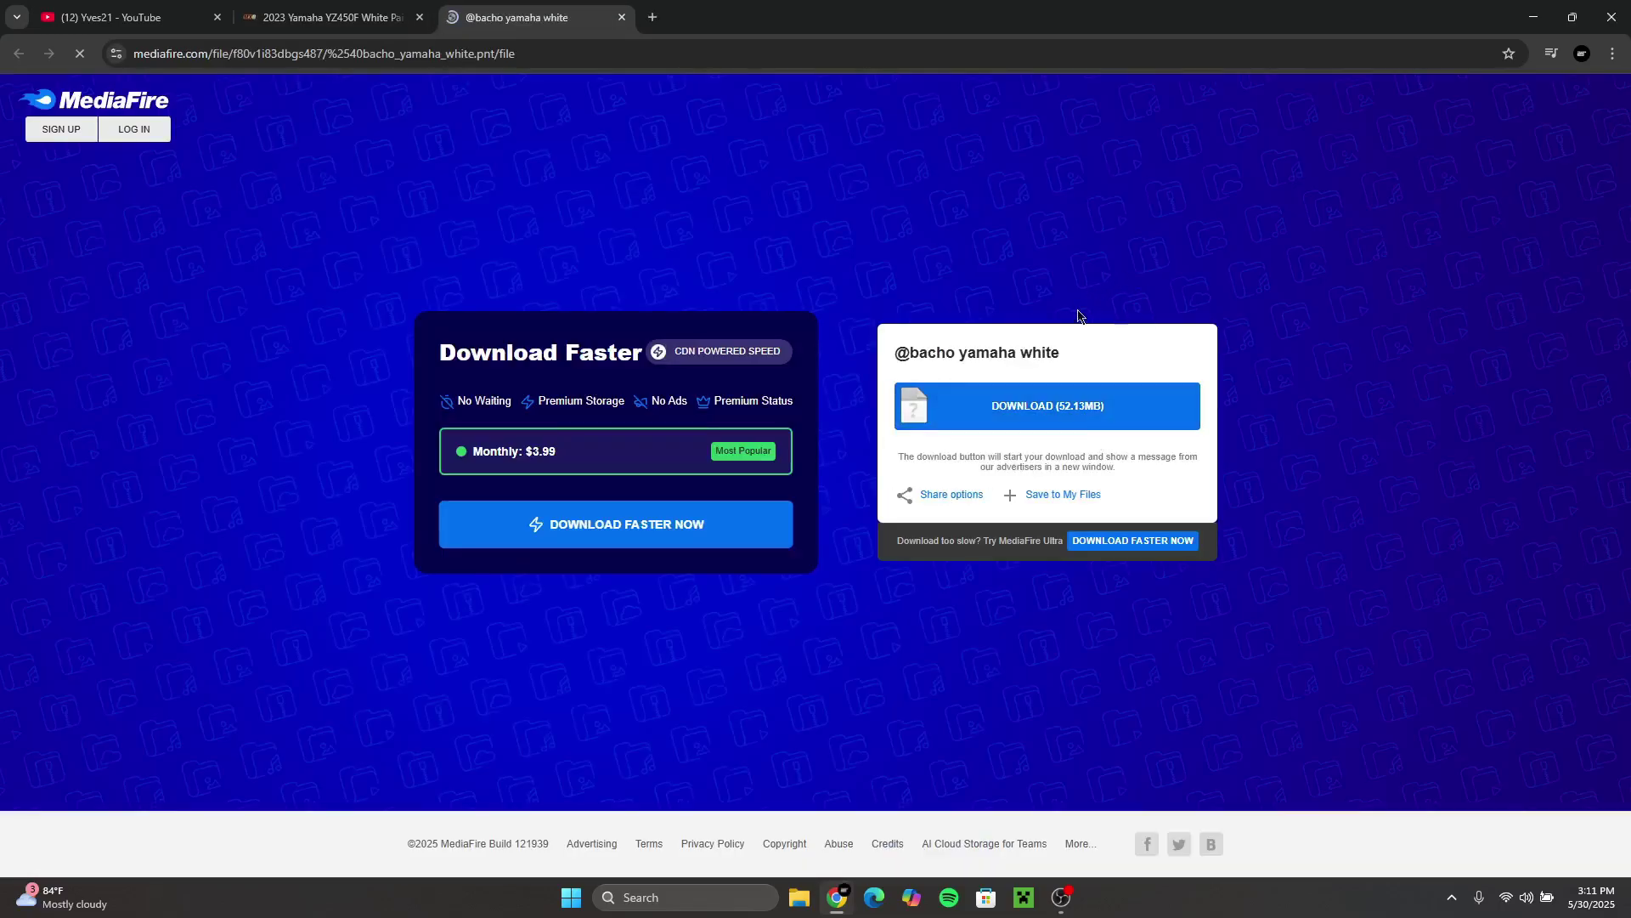
left_click(1025, 406)
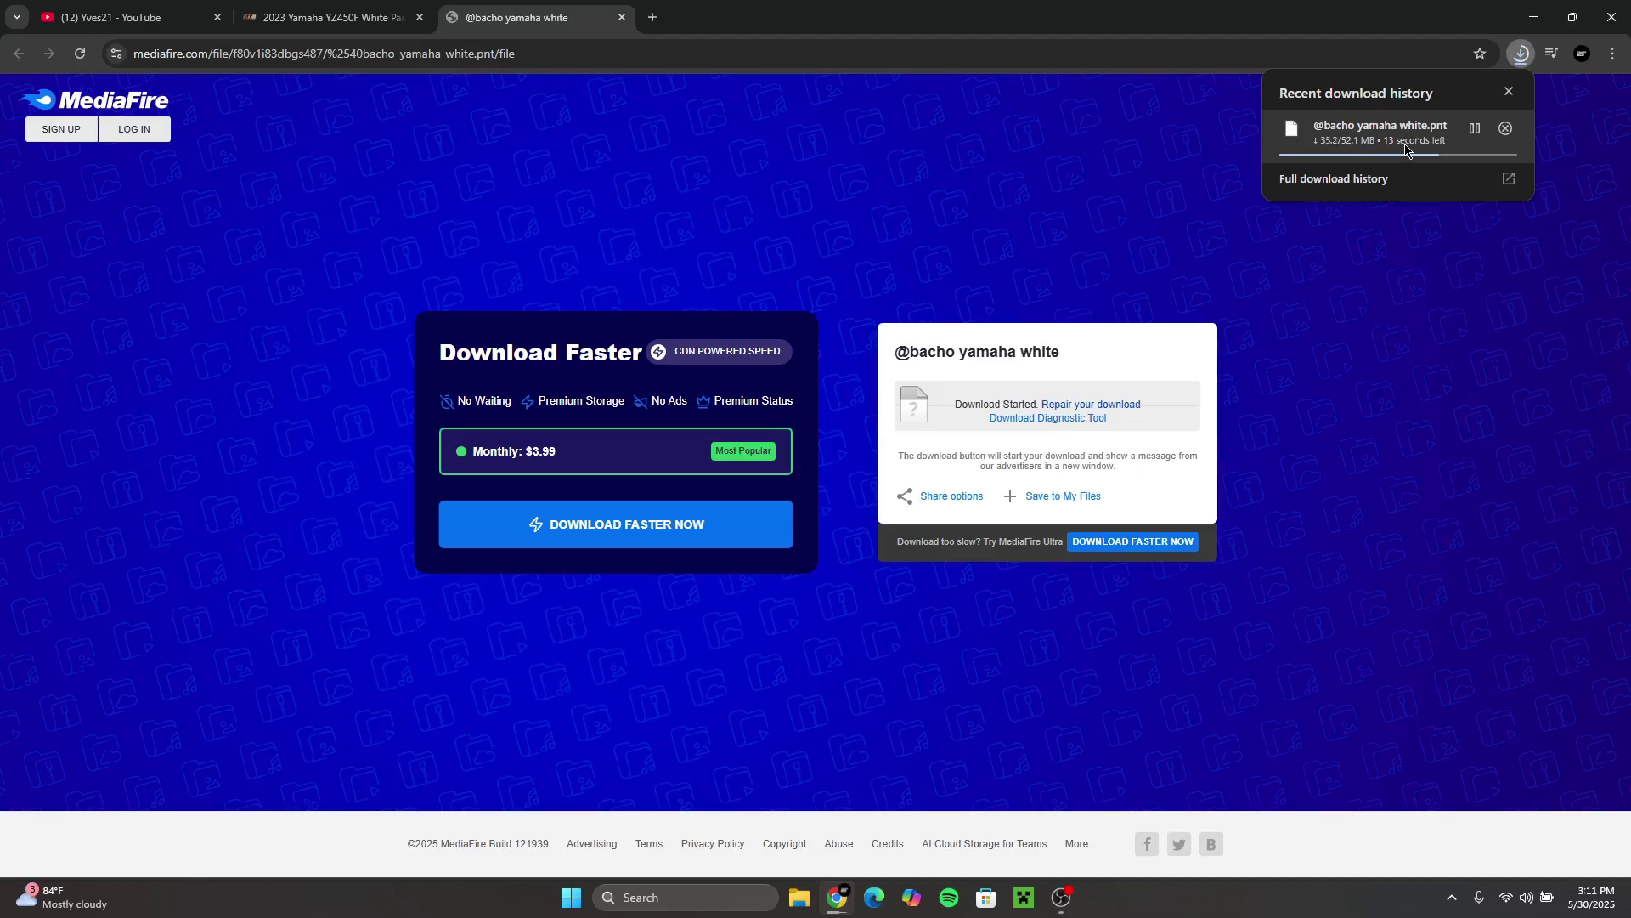
Return to the MXB-Mods home page and examine the listed mods, including which ones are marked as paid.
left_click(333, 17)
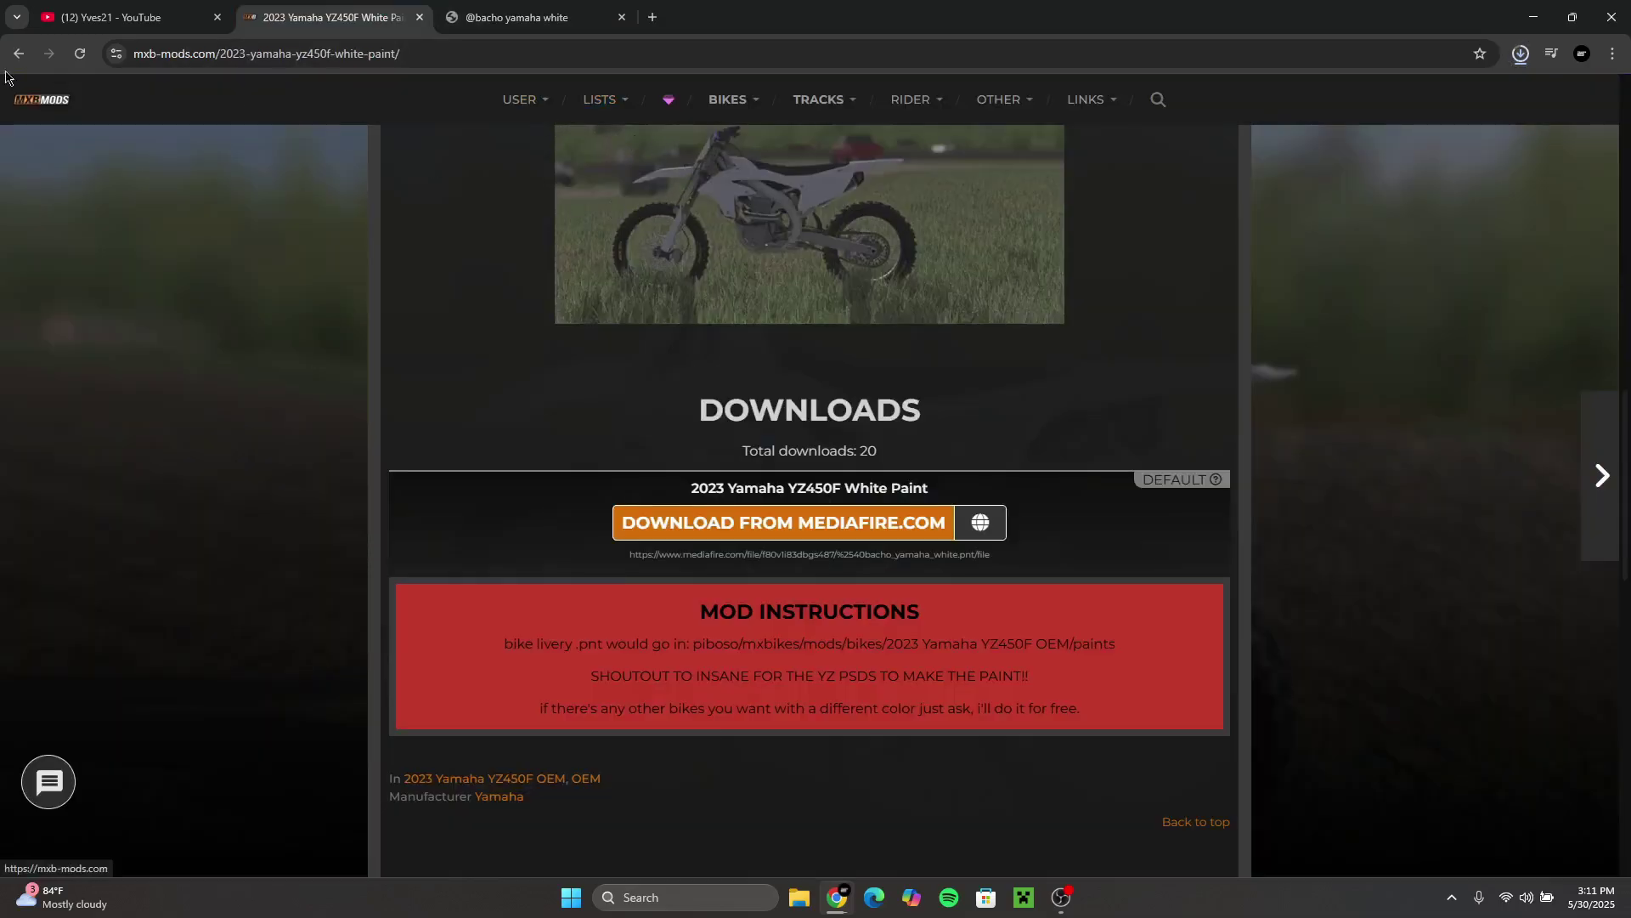
left_click(61, 95)
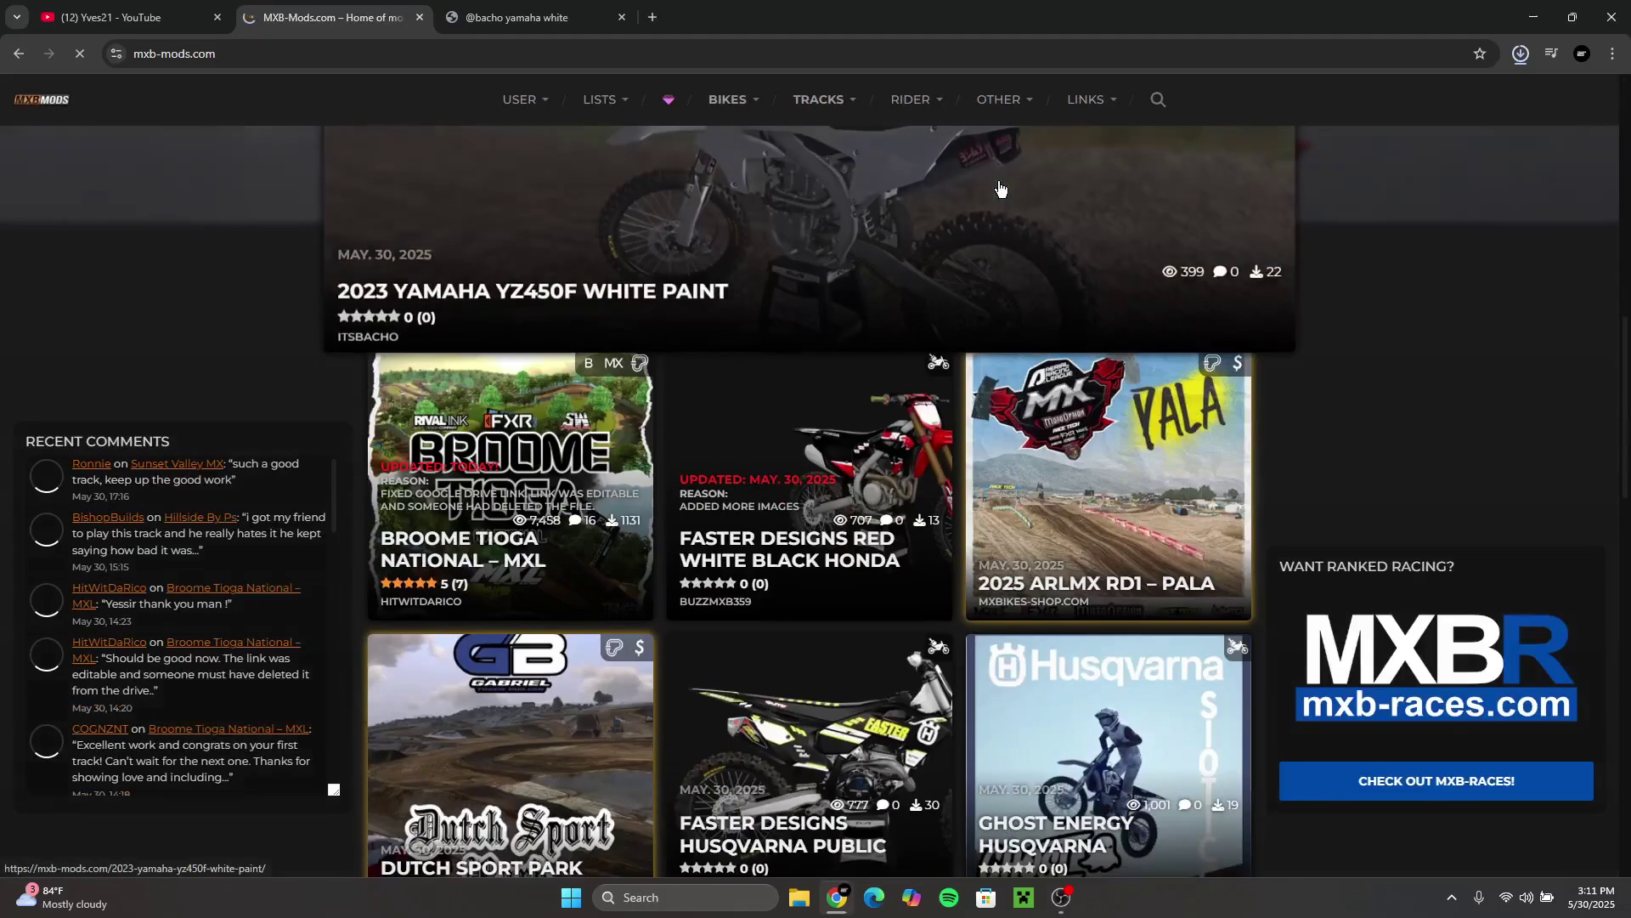
scroll(999, 188, "down", 3)
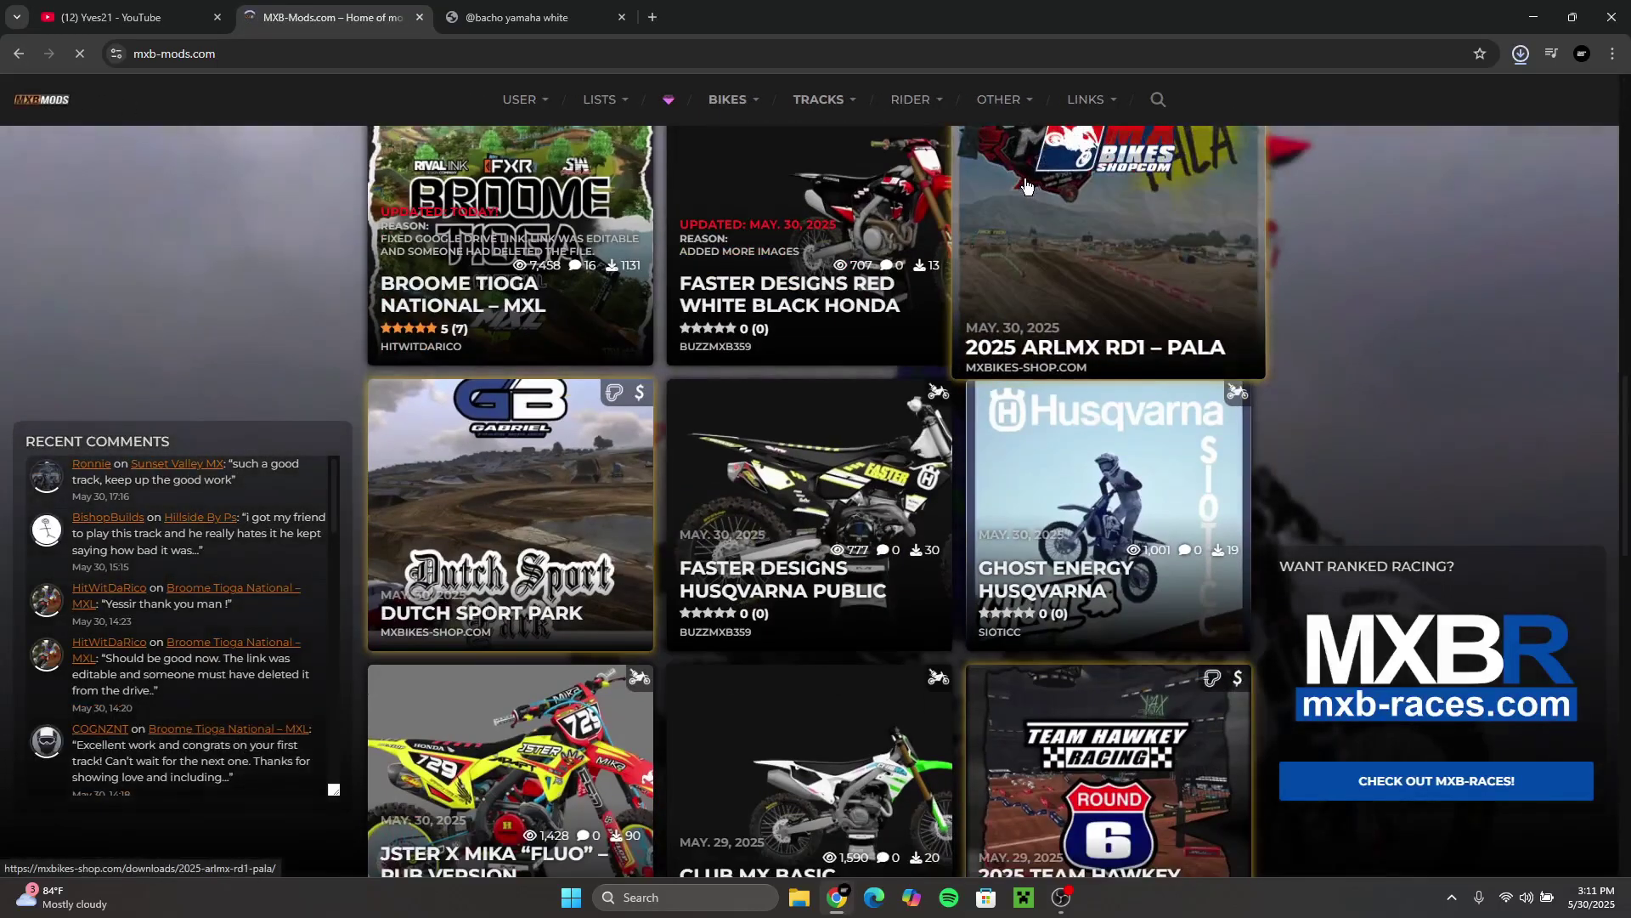
scroll(1027, 186, "down", 5)
scroll(1234, 258, "up", 1)
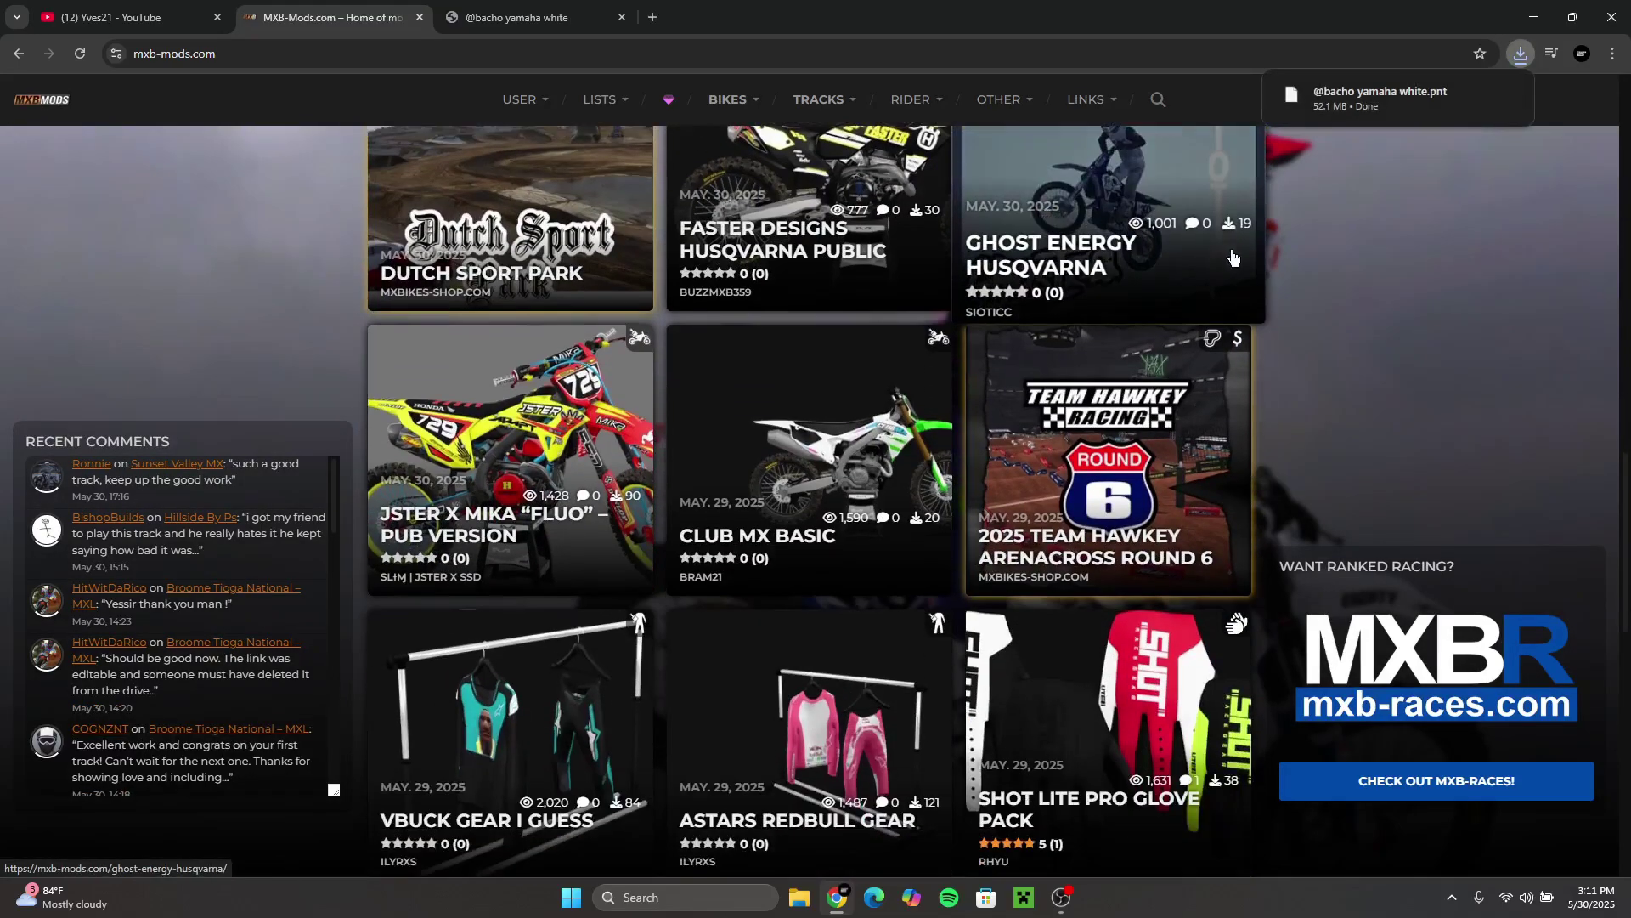
scroll(1258, 507, "up", 2)
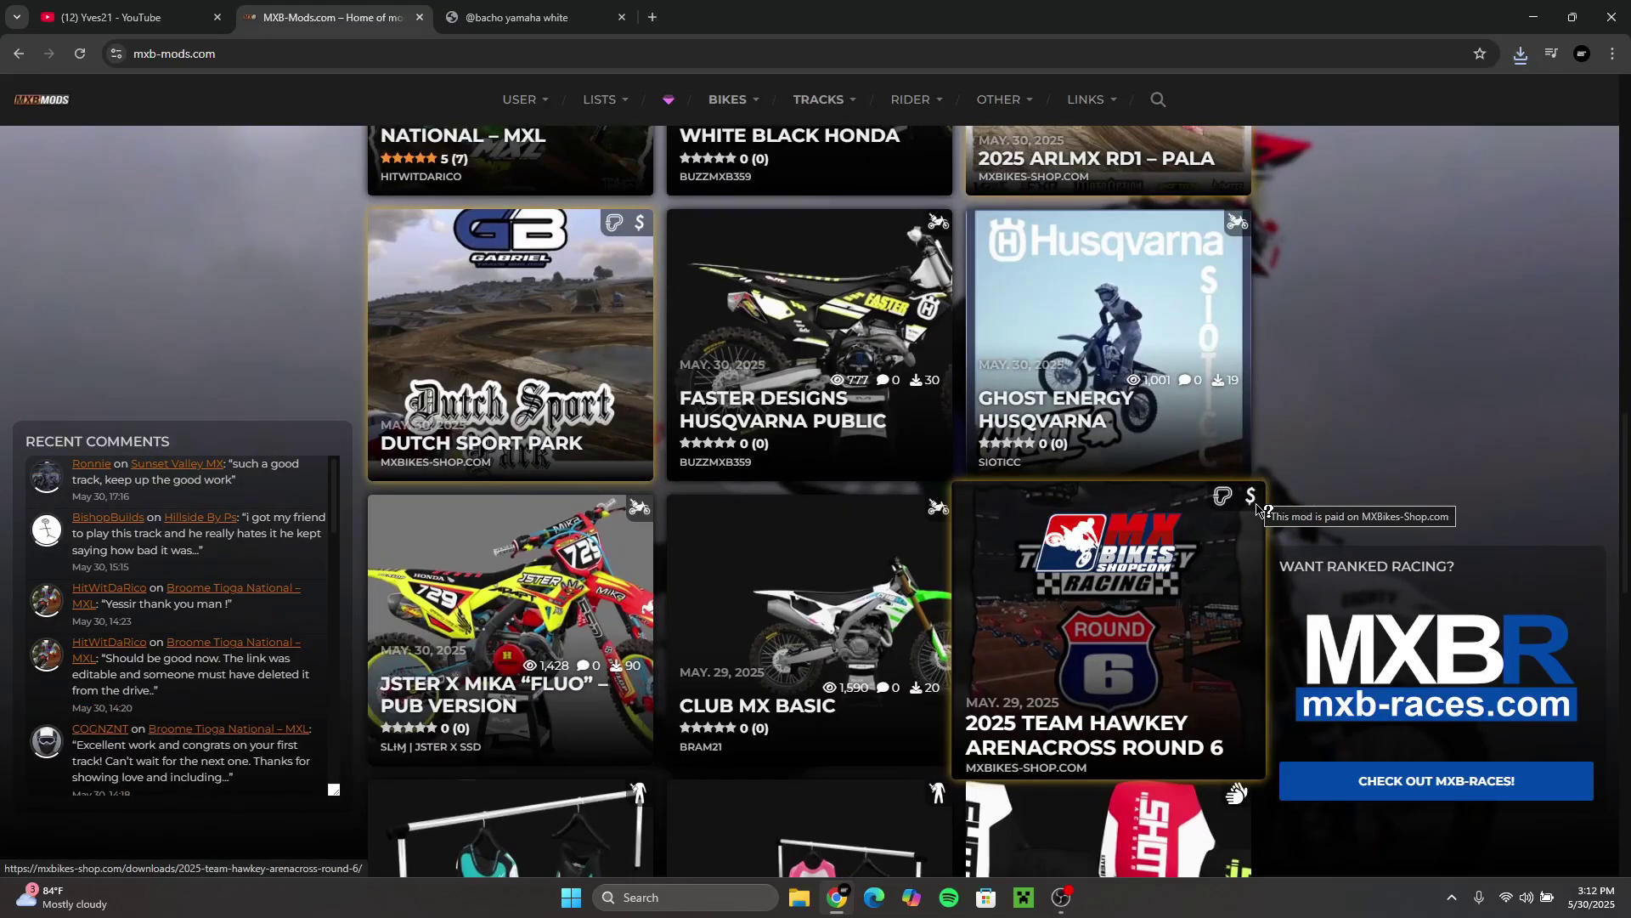
scroll(1258, 507, "down", 4)
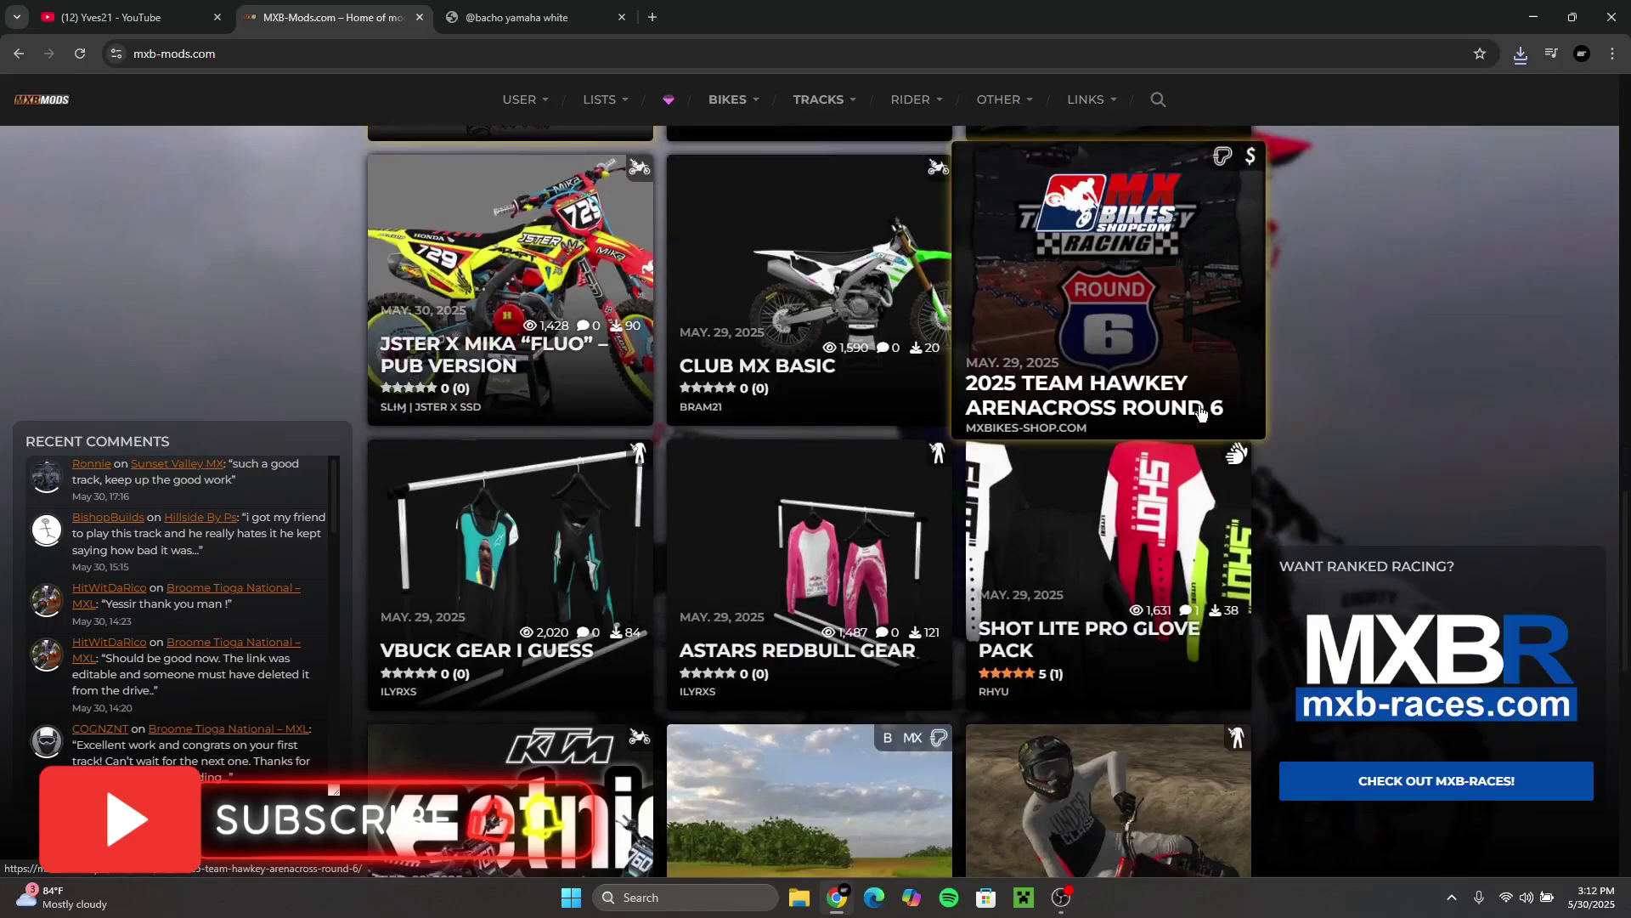
scroll(1199, 412, "down", 3)
scroll(1126, 401, "up", 12)
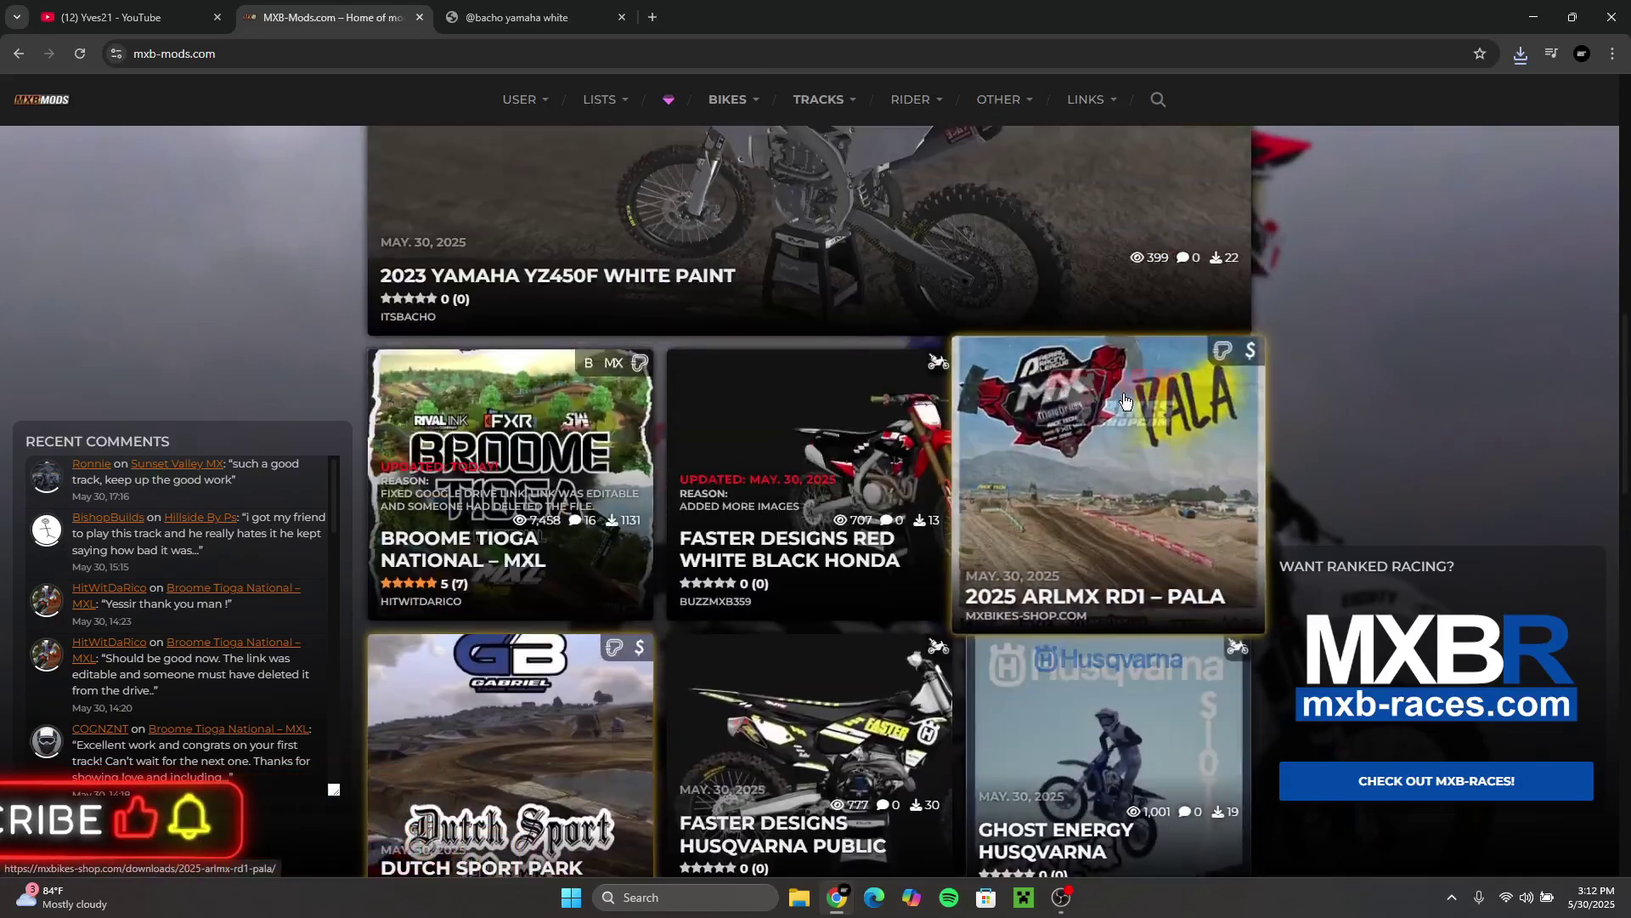
scroll(891, 618, "down", 2)
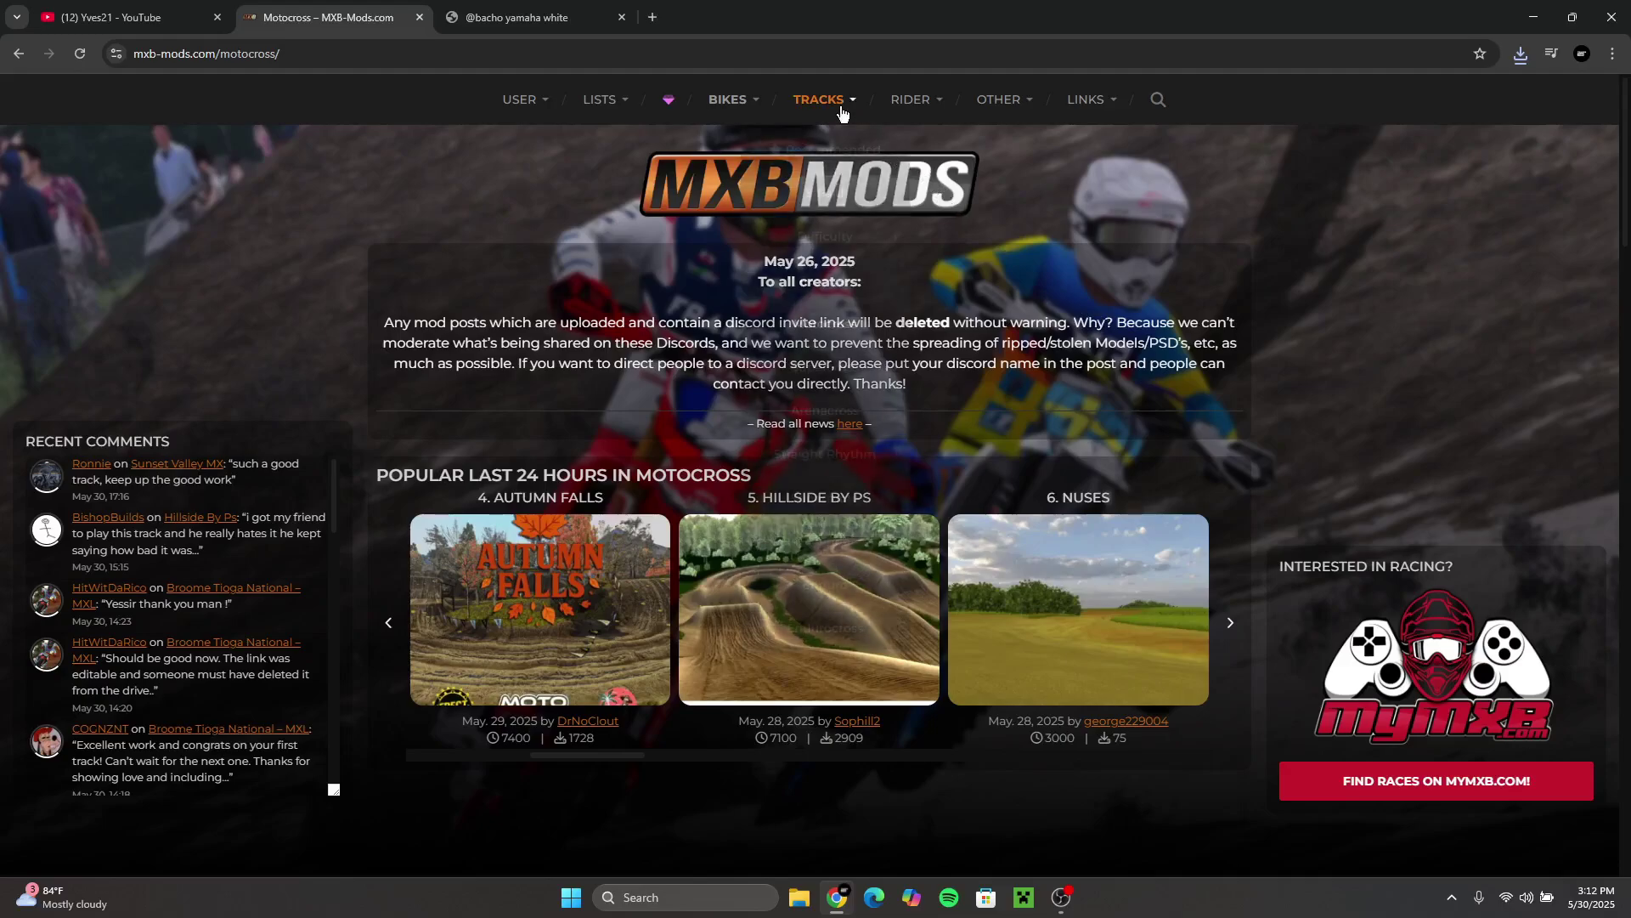
Browse the Motocross tracks category and open the autumn falls track page.
mouse_move(841, 107)
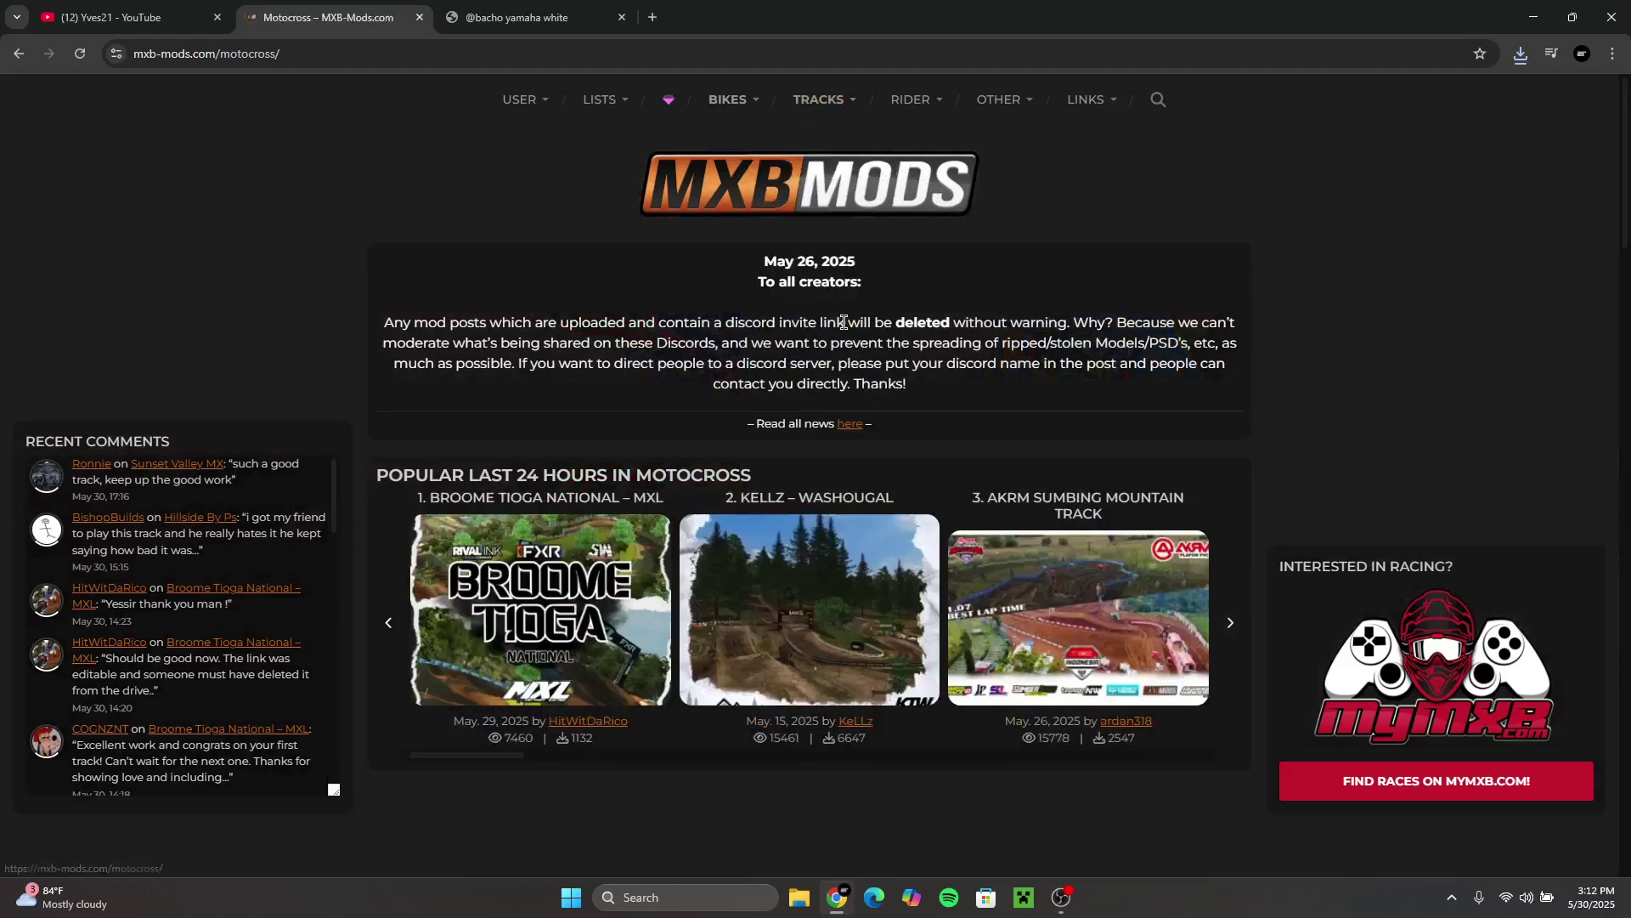
scroll(940, 320, "down", 4)
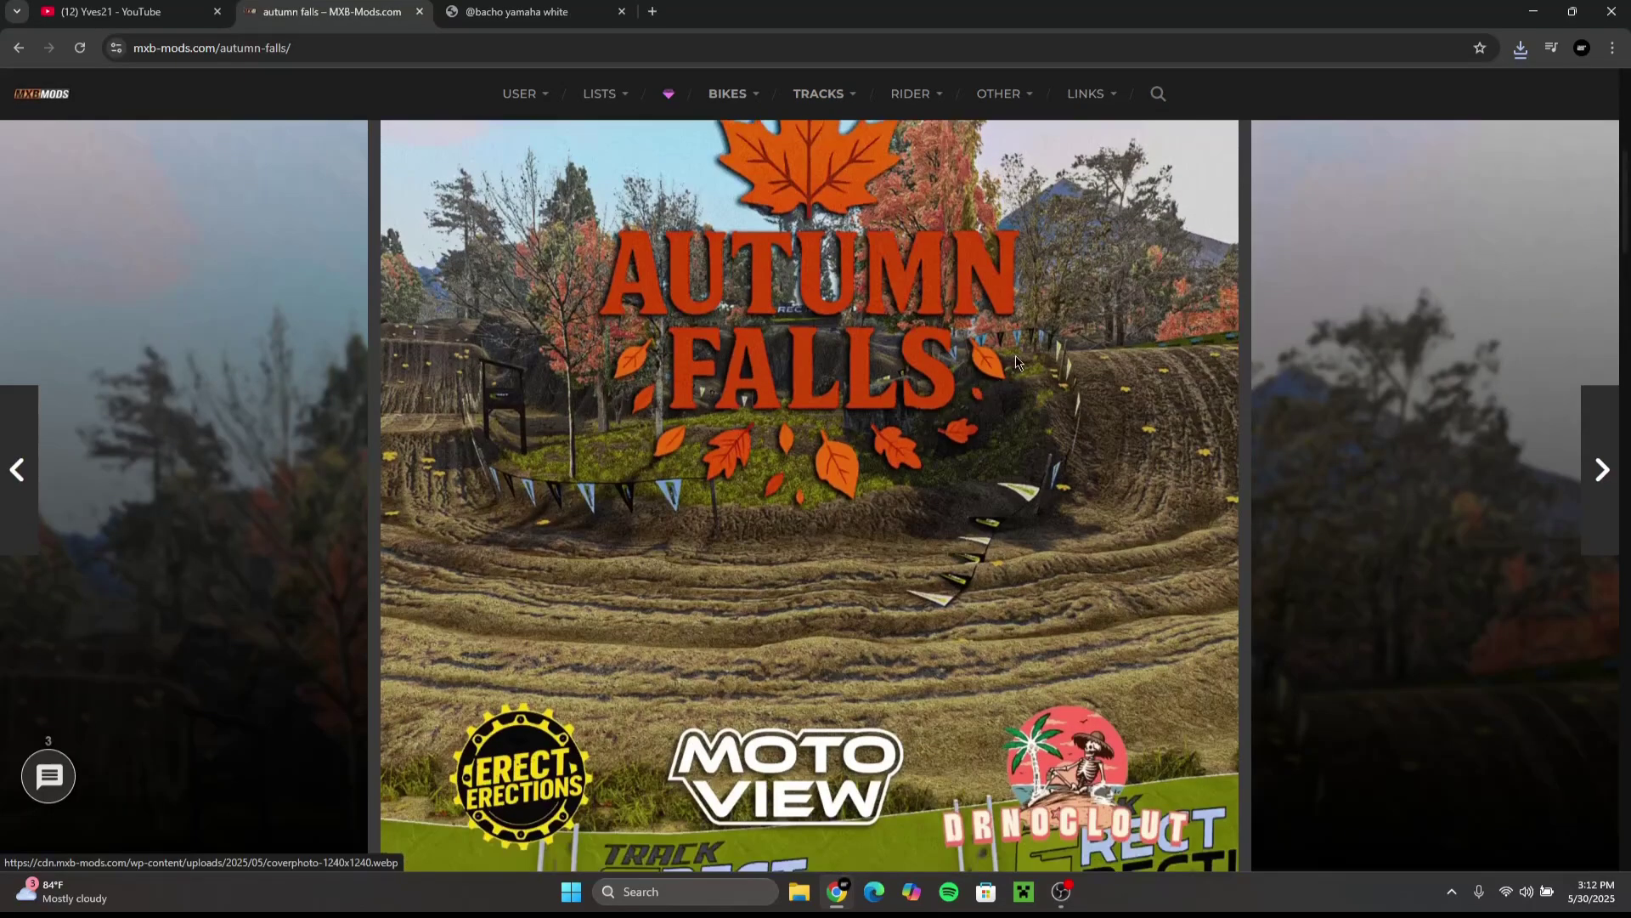
scroll(1016, 362, "down", 1)
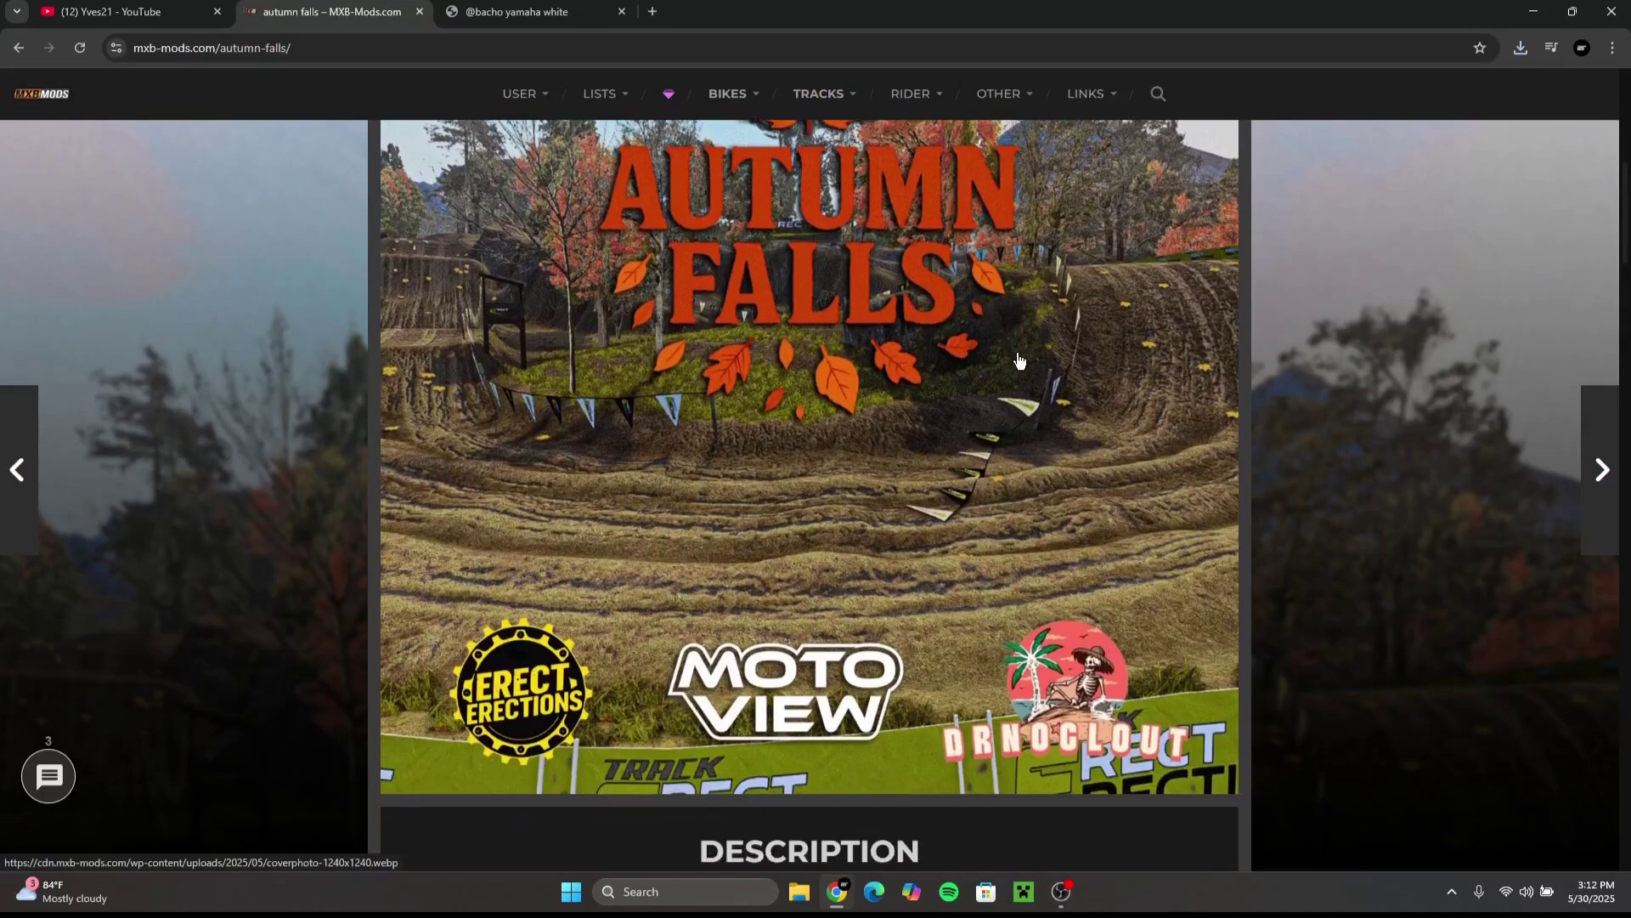
scroll(1015, 360, "up", 1)
scroll(1018, 358, "down", 3)
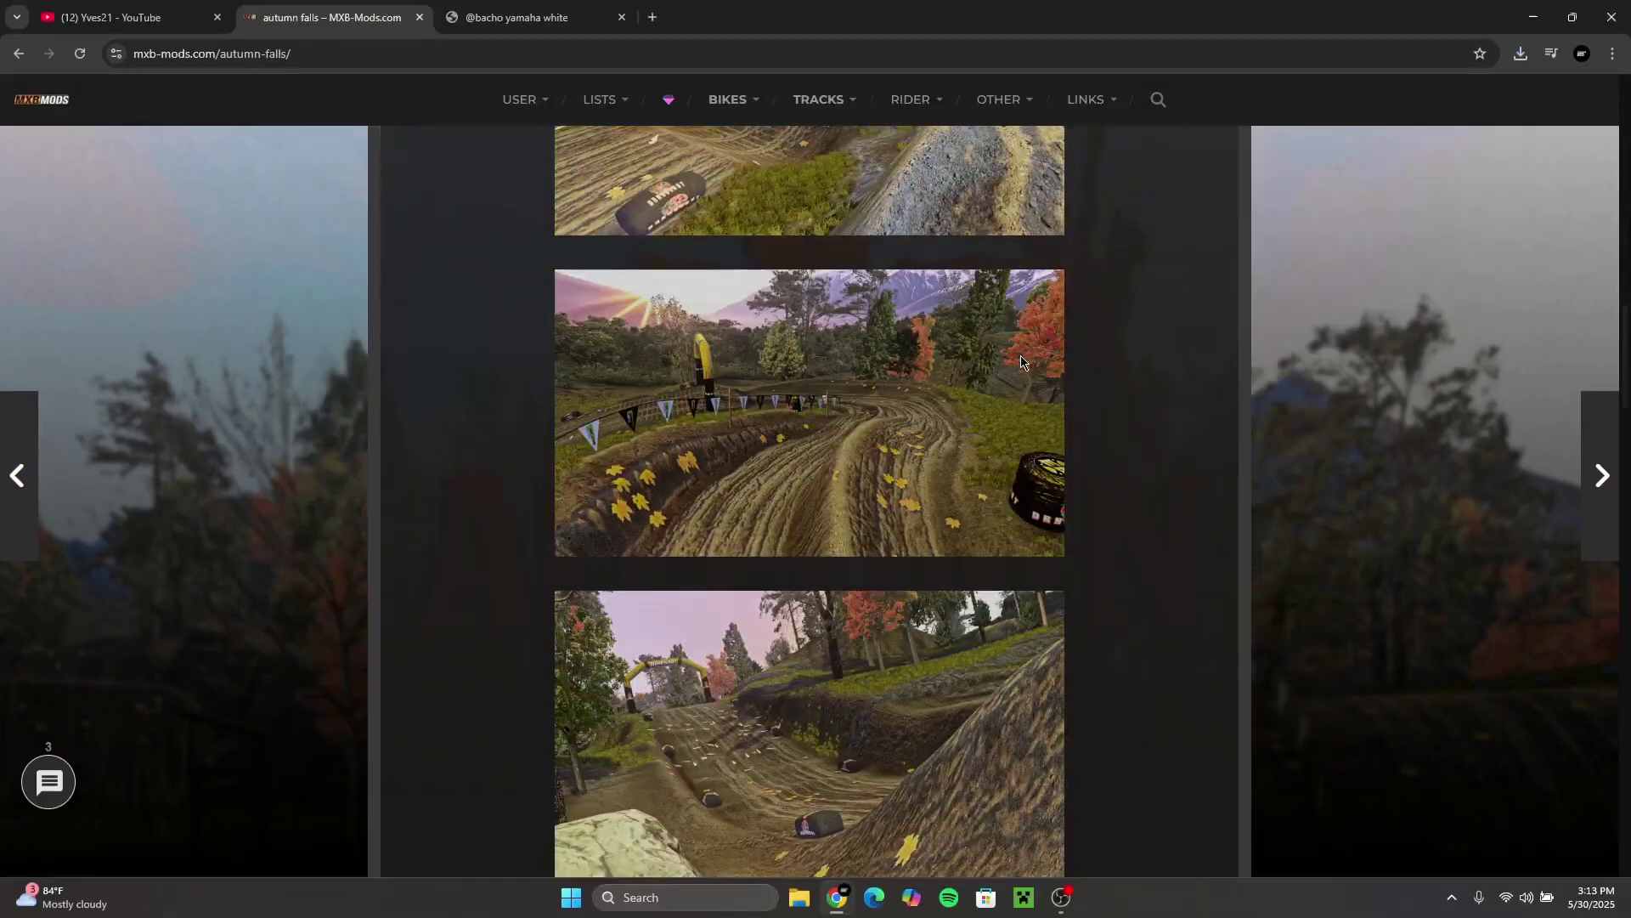
Find the downloads section of the autumn falls page and download the track from MediaFire.
scroll(1021, 367, "down", 1)
scroll(1021, 367, "down", 10)
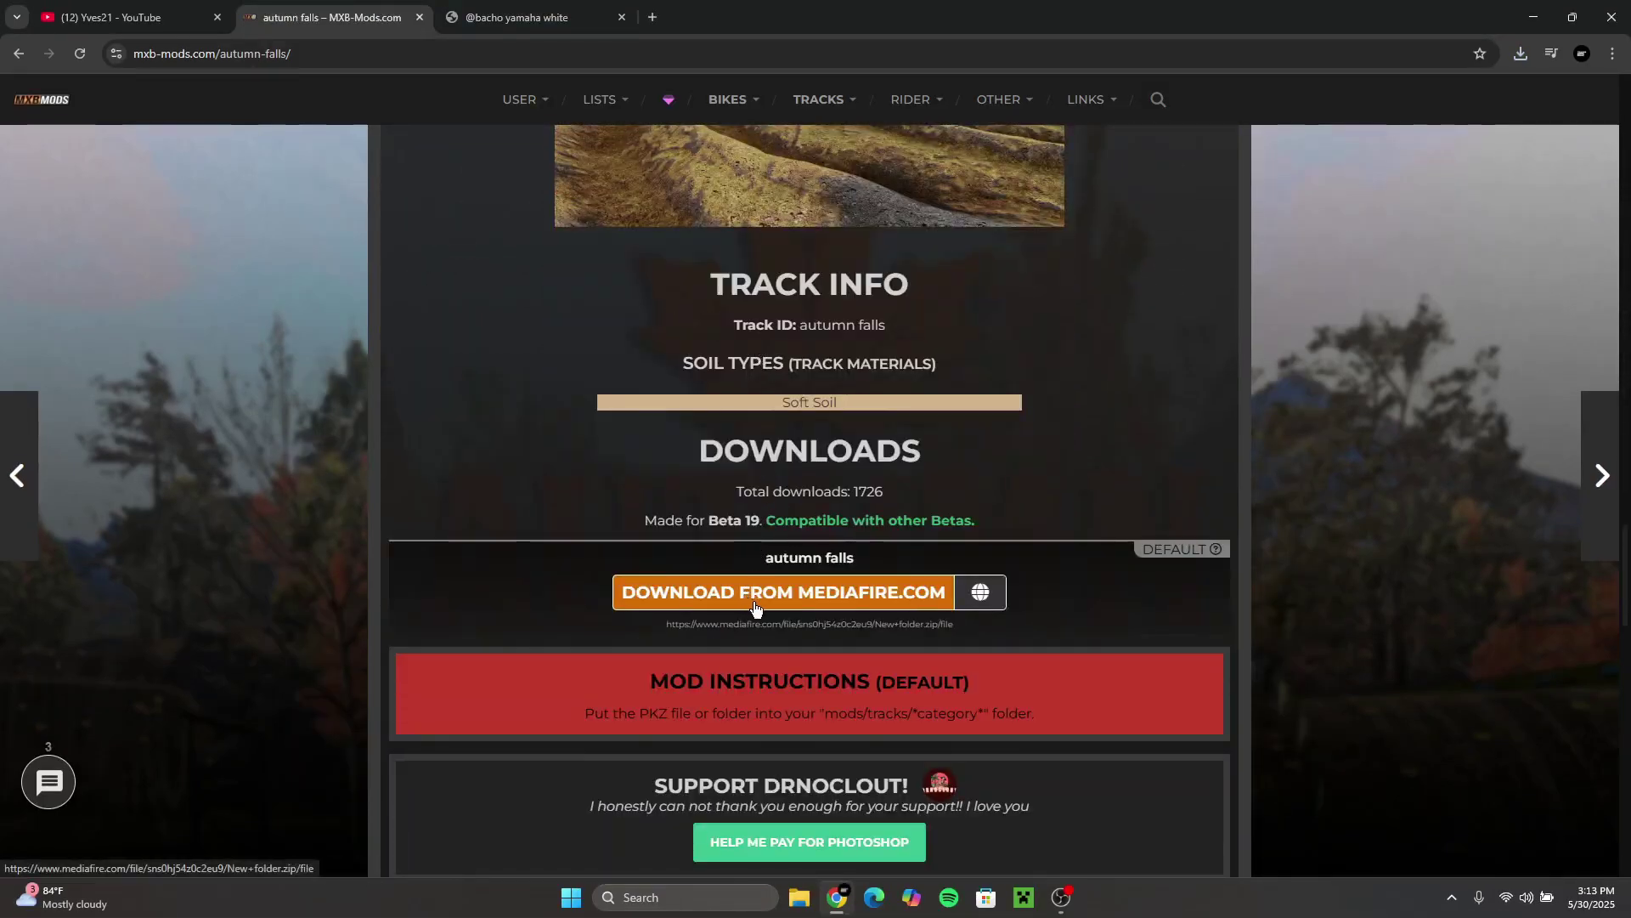
left_click(747, 595)
left_click(1069, 217)
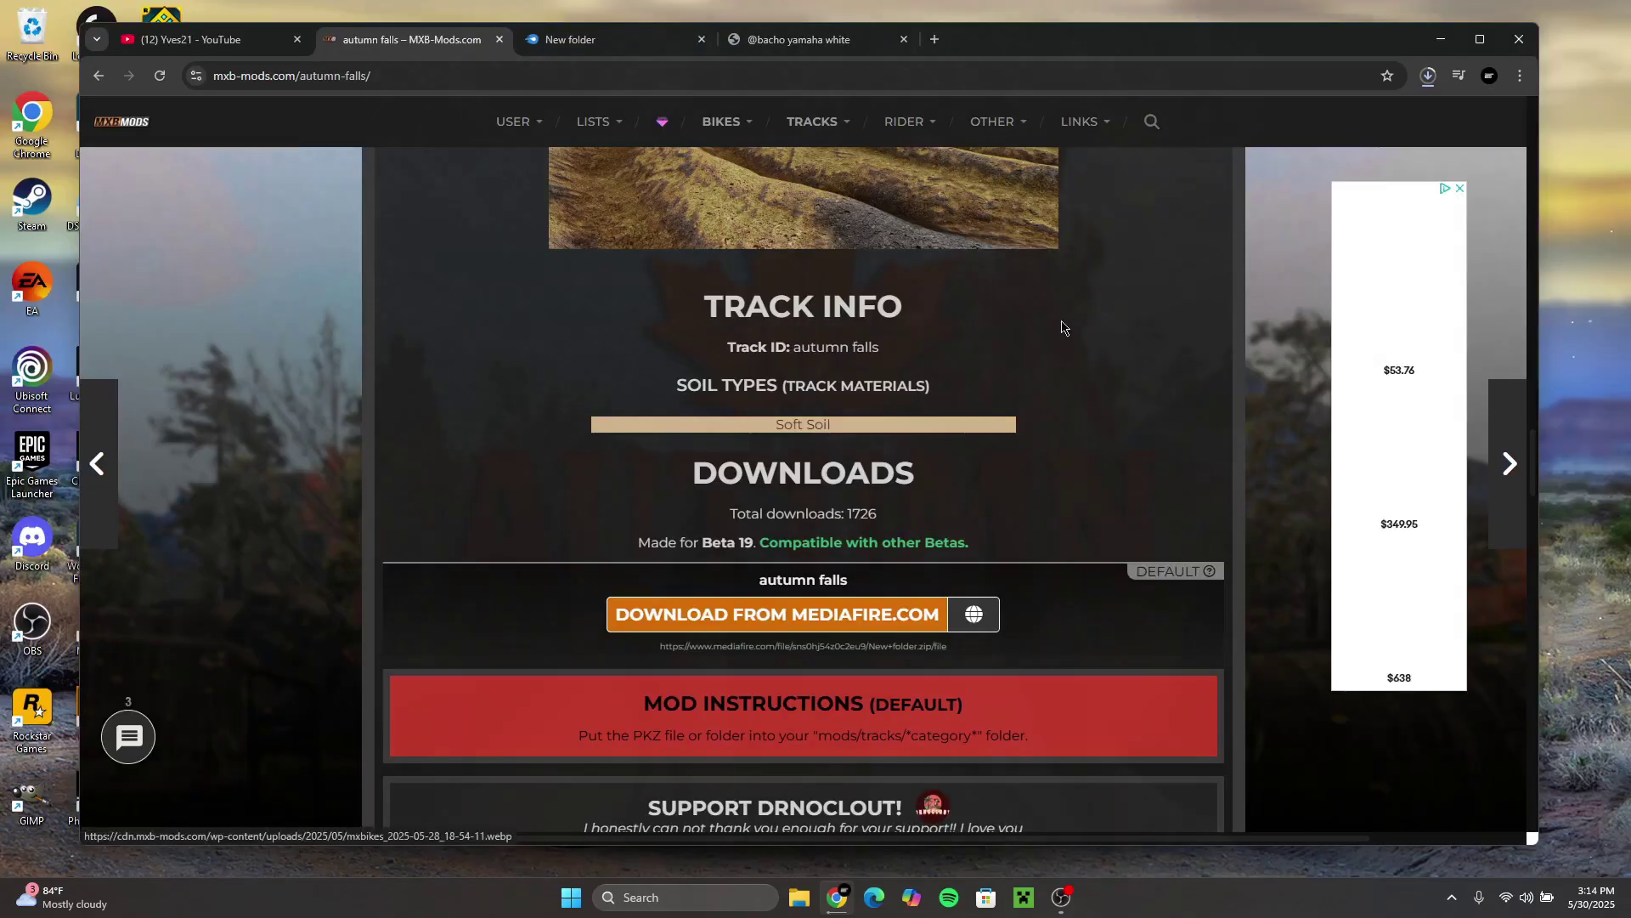
scroll(1052, 385, "up", 5)
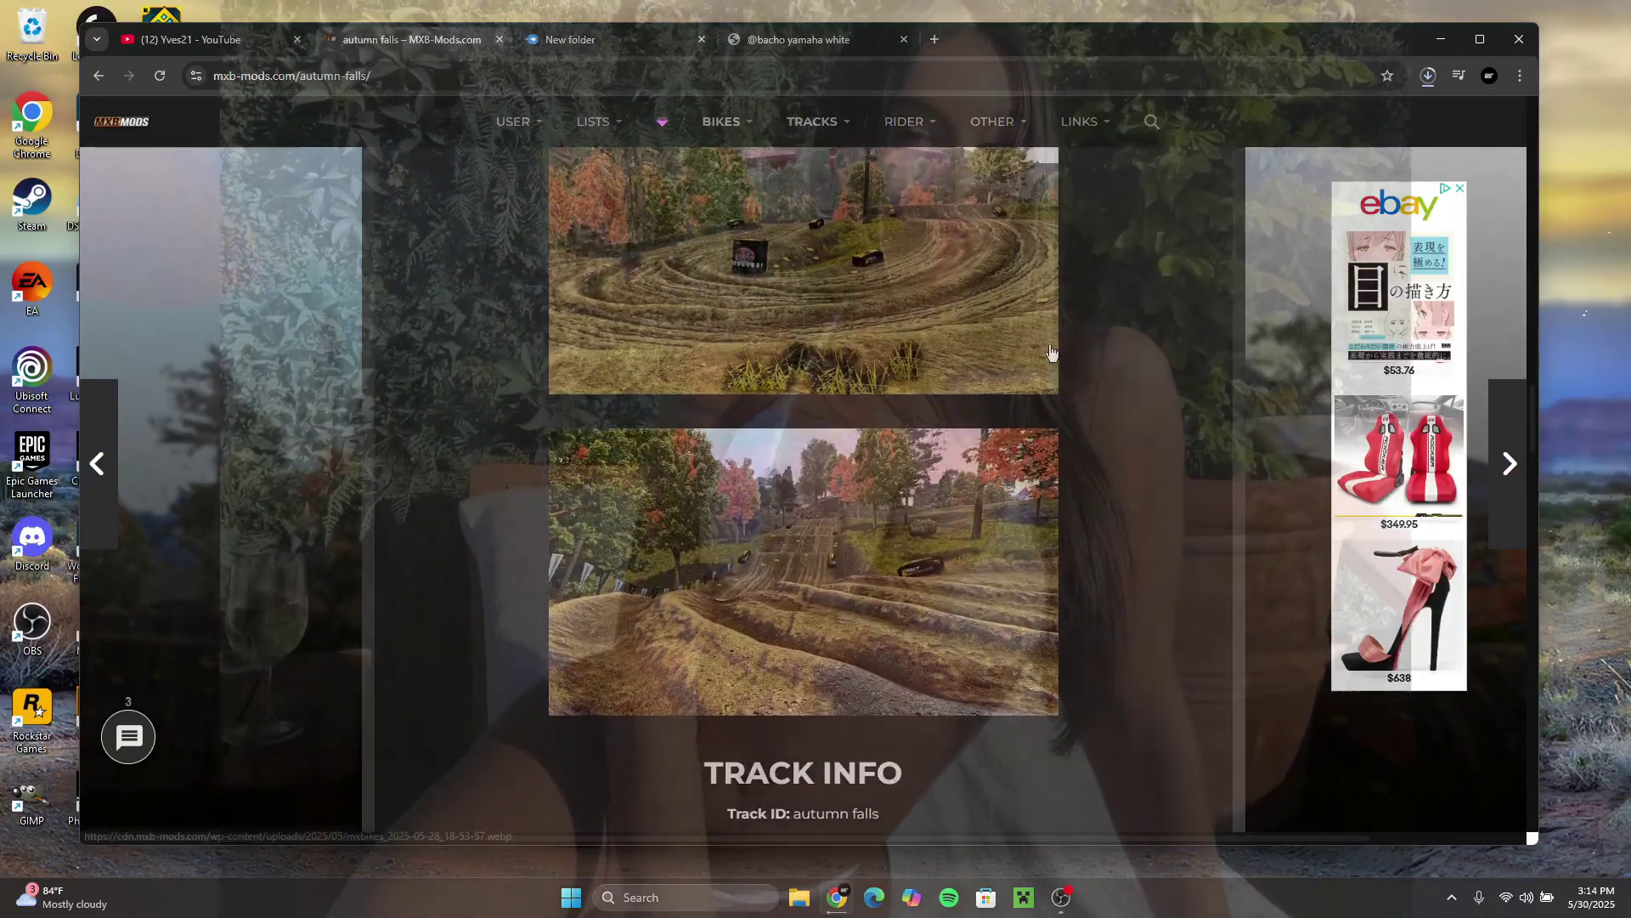
scroll(1052, 385, "up", 8)
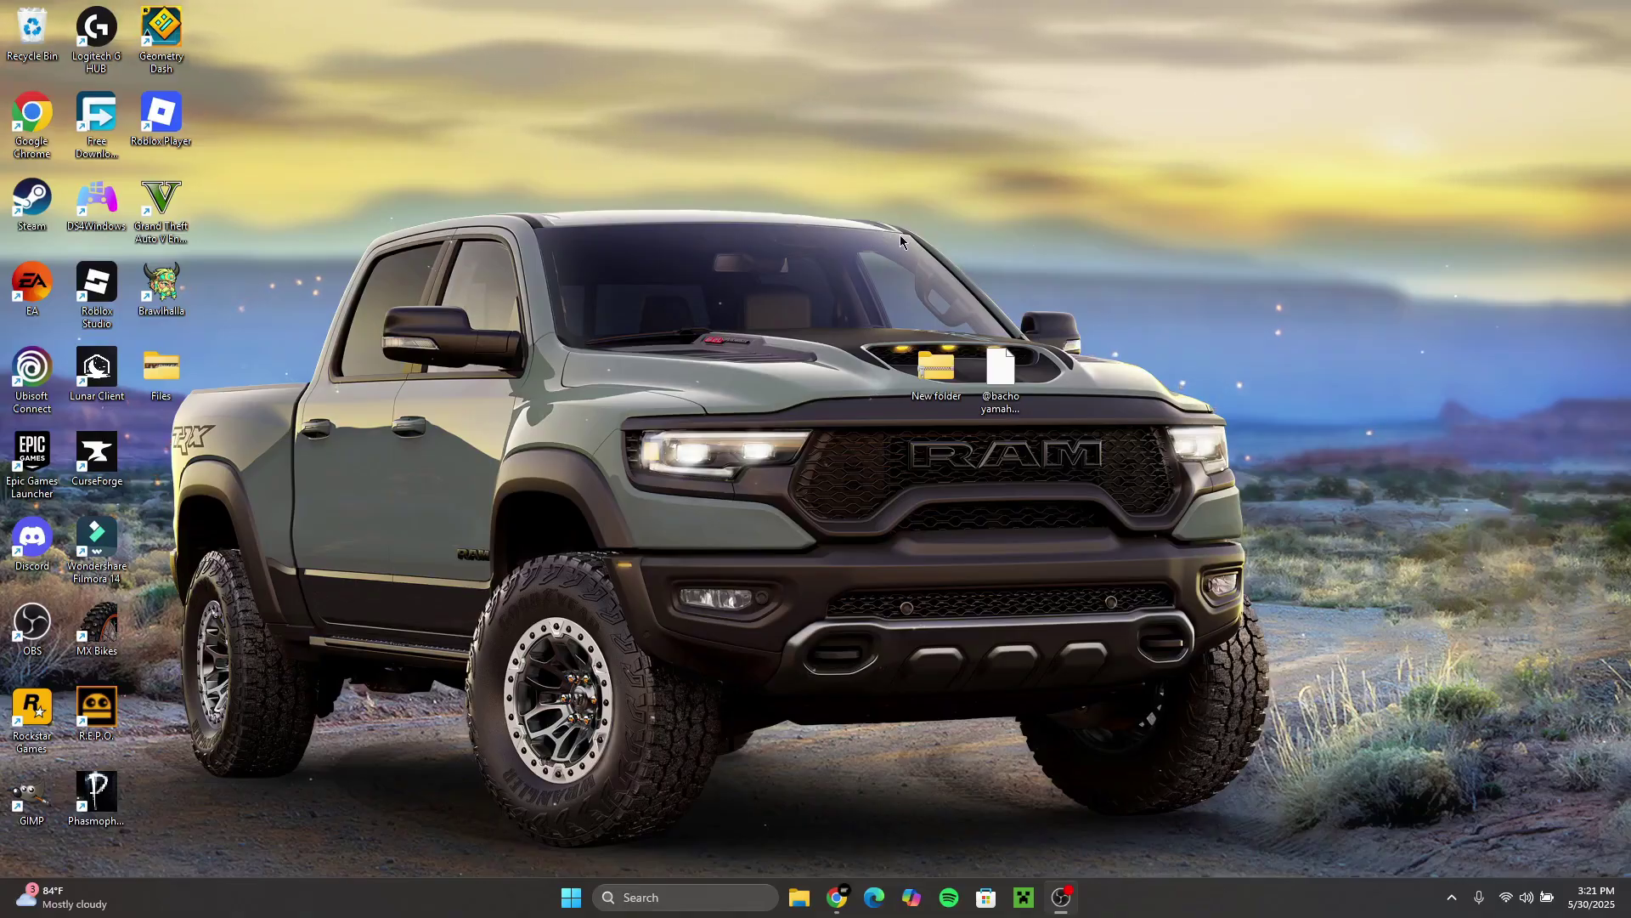
left_click_drag(840, 253, 1078, 487)
mouse_move(790, 209)
left_mouse_down()
mouse_move(1165, 497)
mouse_move(804, 184)
left_mouse_up()
left_click(1170, 417)
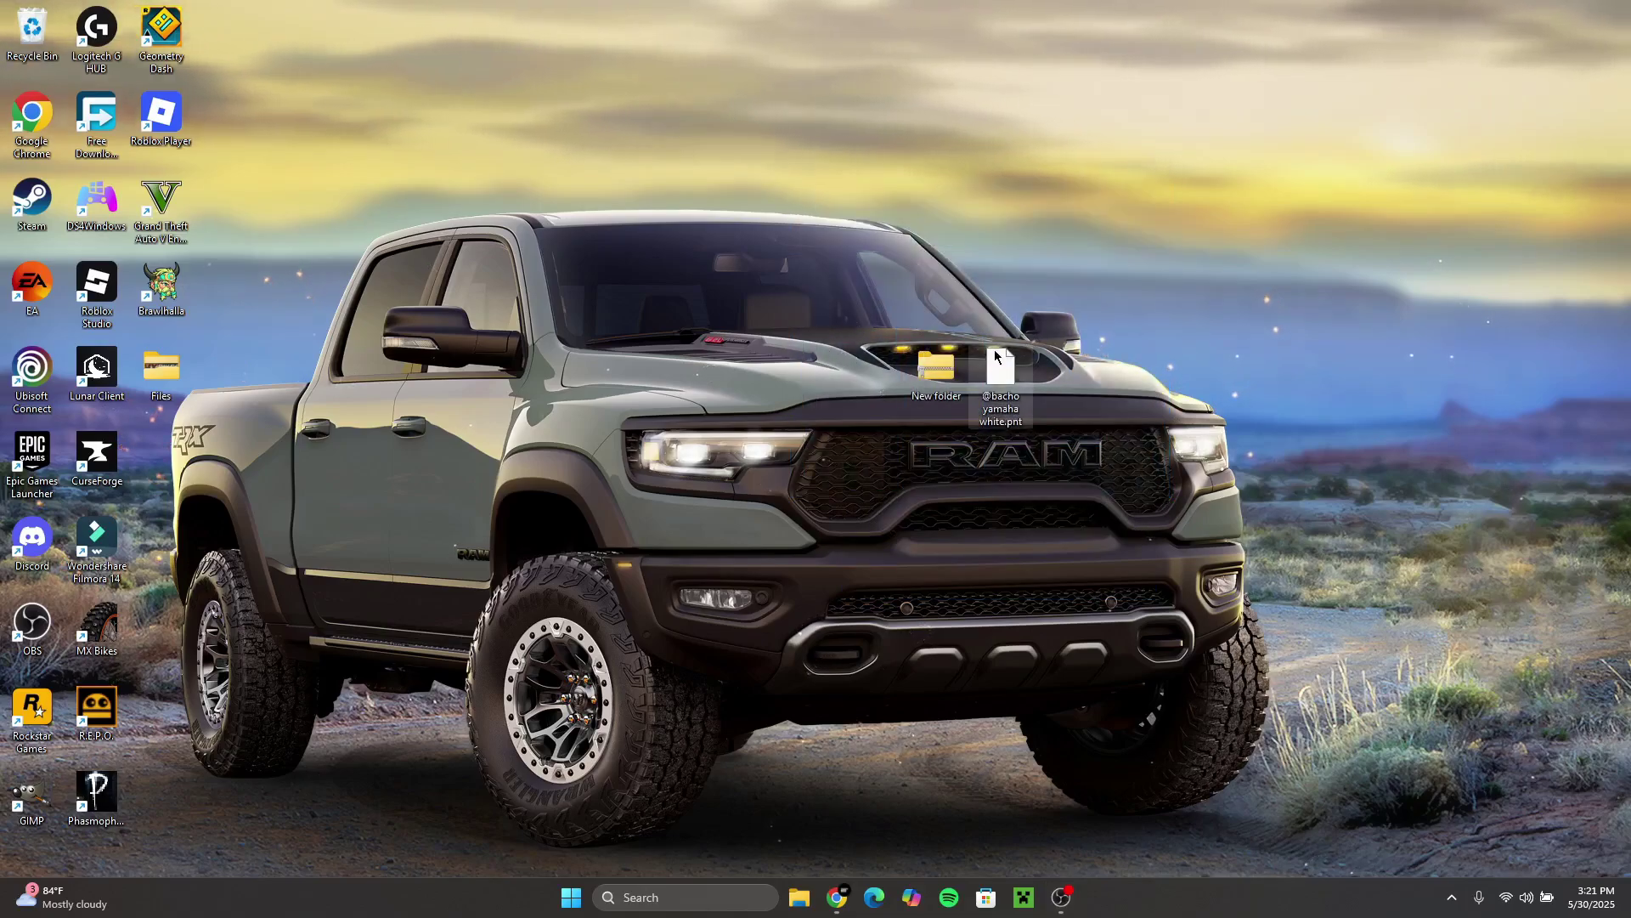
left_click_drag(1016, 365, 1081, 364)
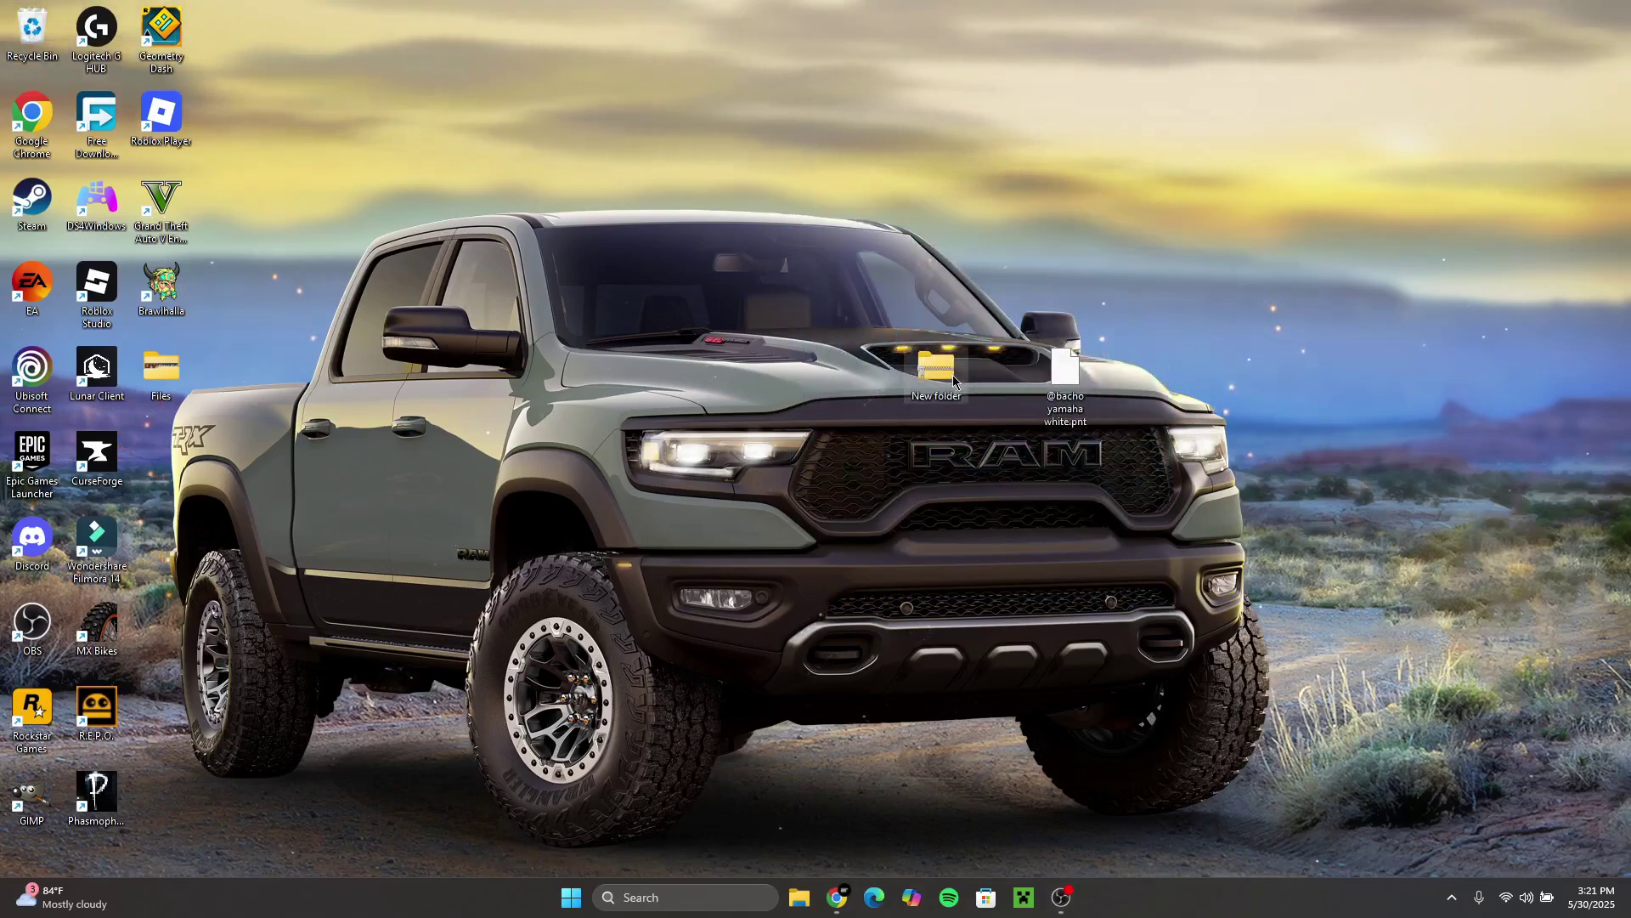
left_click_drag(950, 377, 1003, 361)
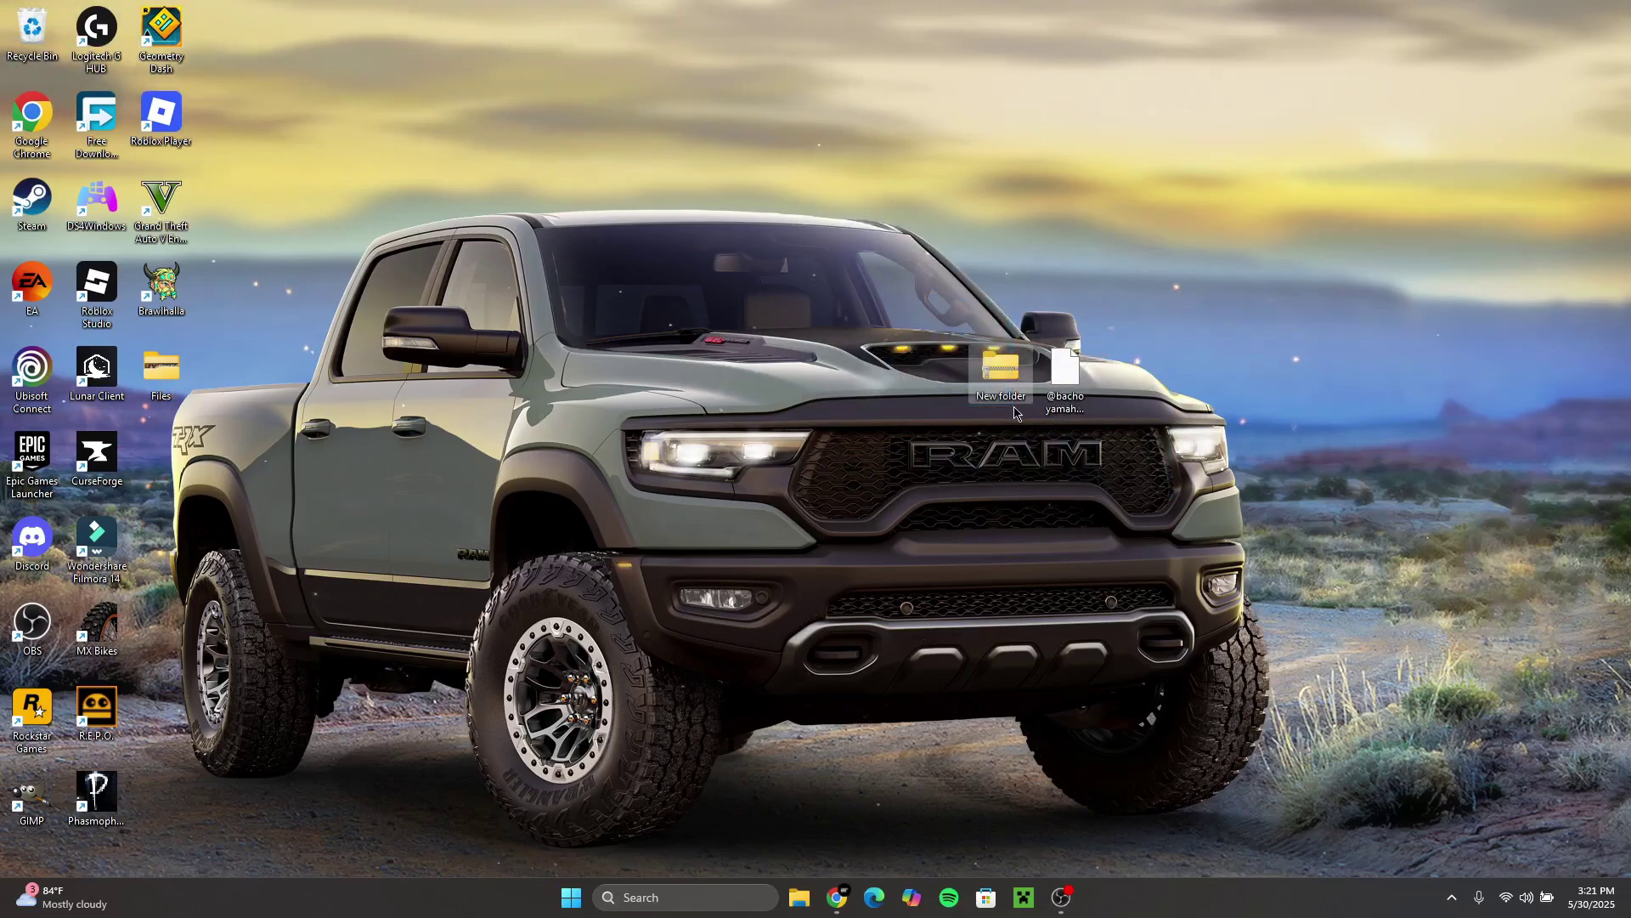
Extract the downloaded New folder archive directly onto the desktop with WinRAR.
right_click(1002, 370)
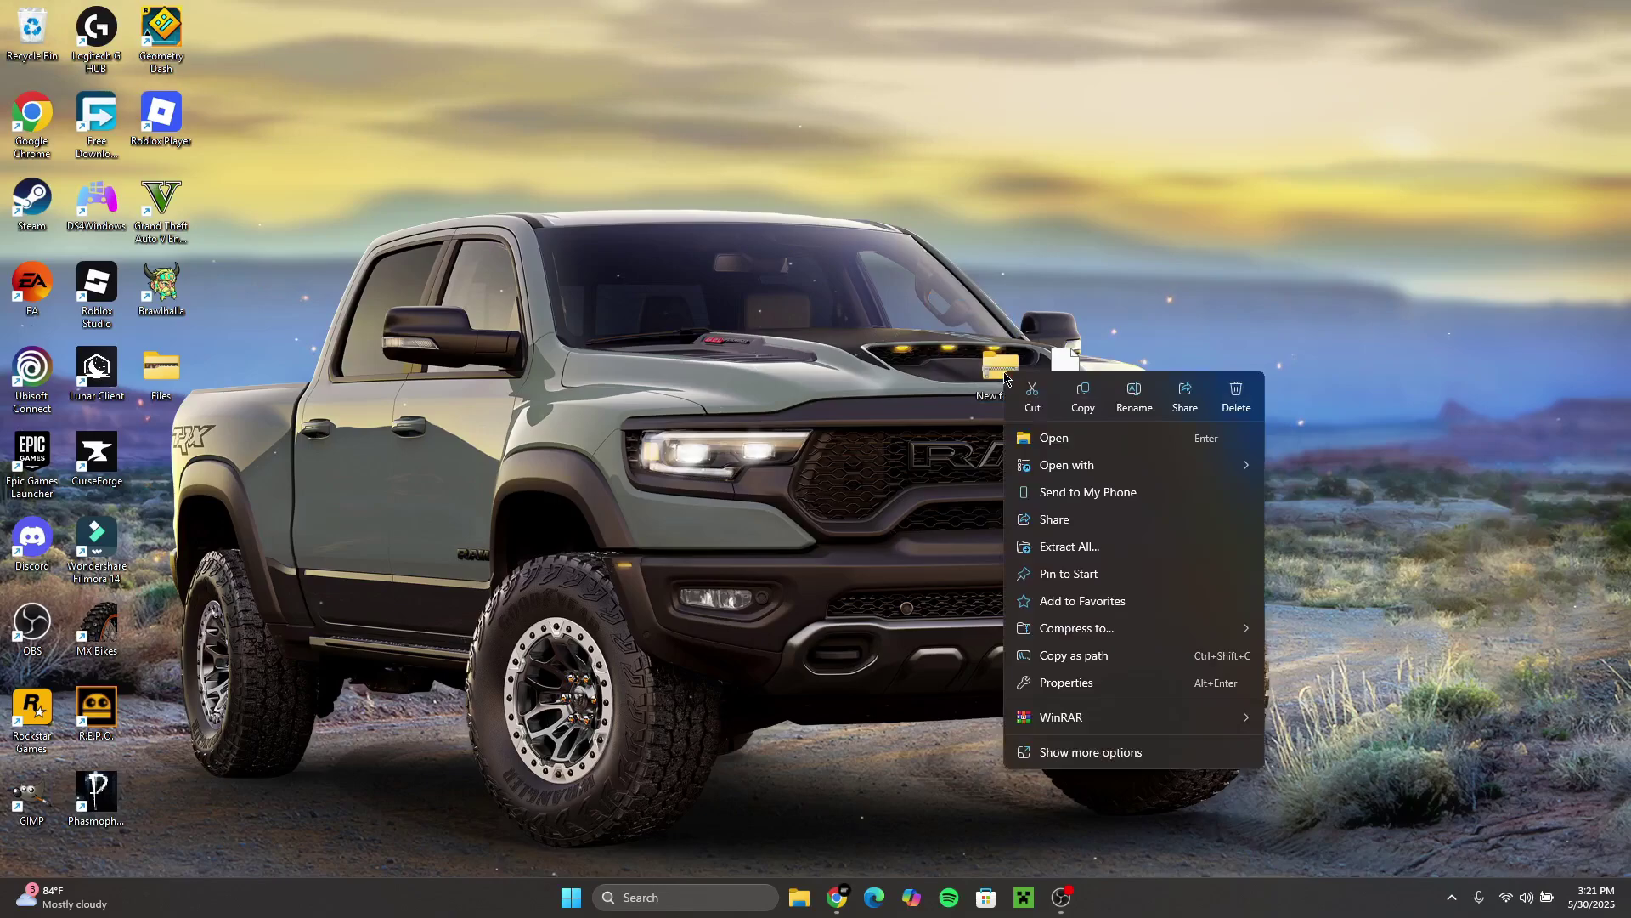
mouse_move(1099, 723)
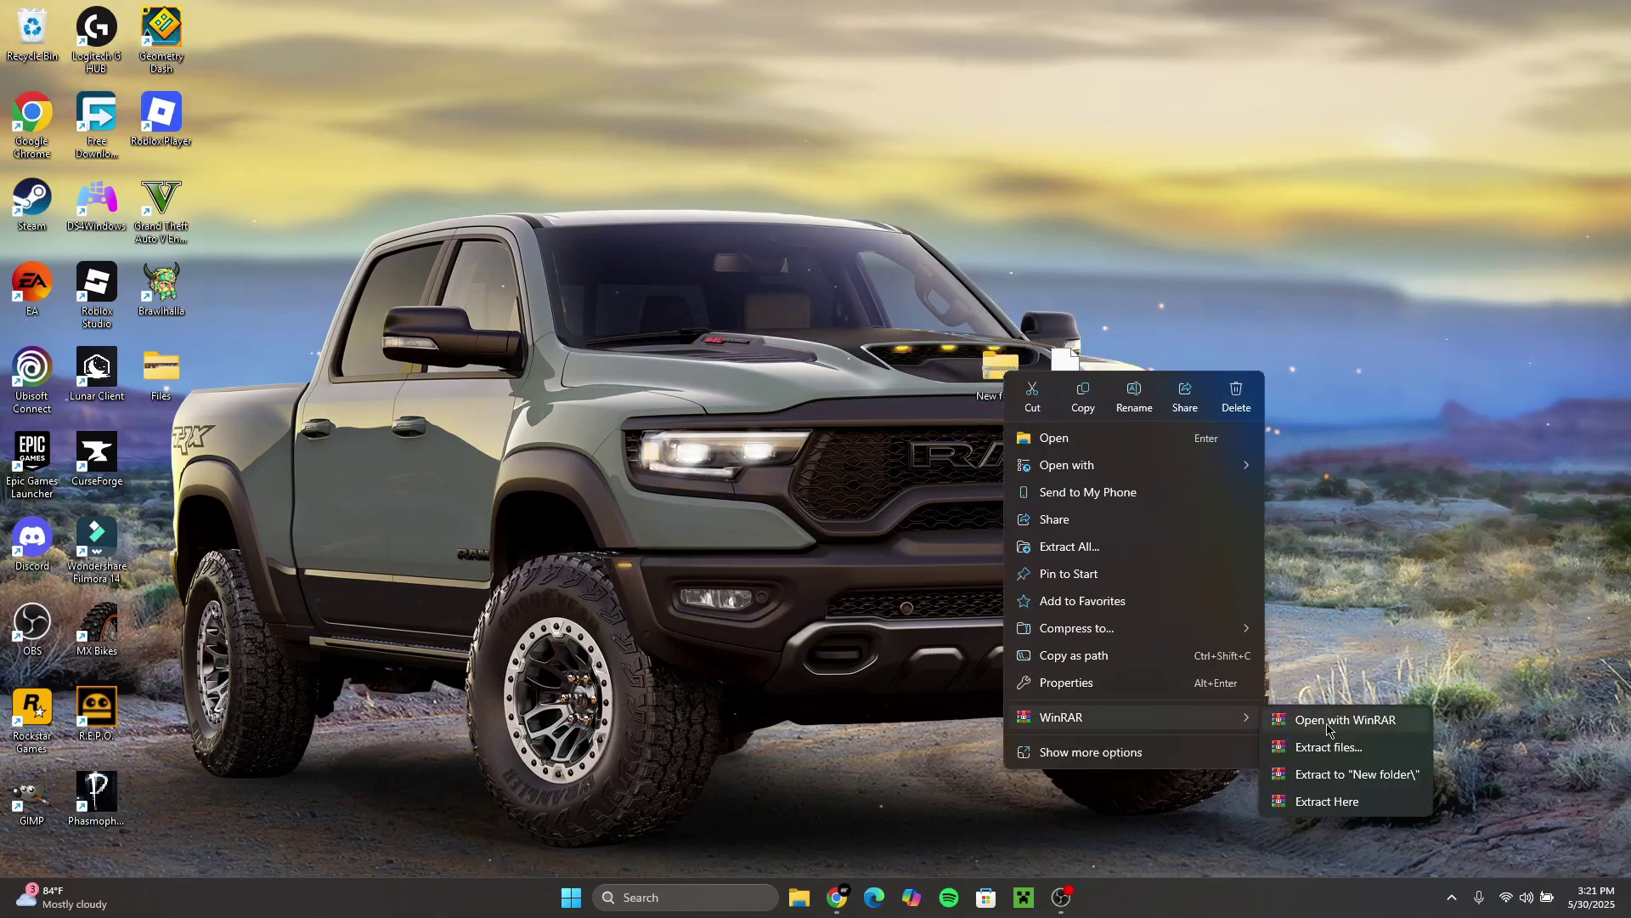
left_click(1355, 803)
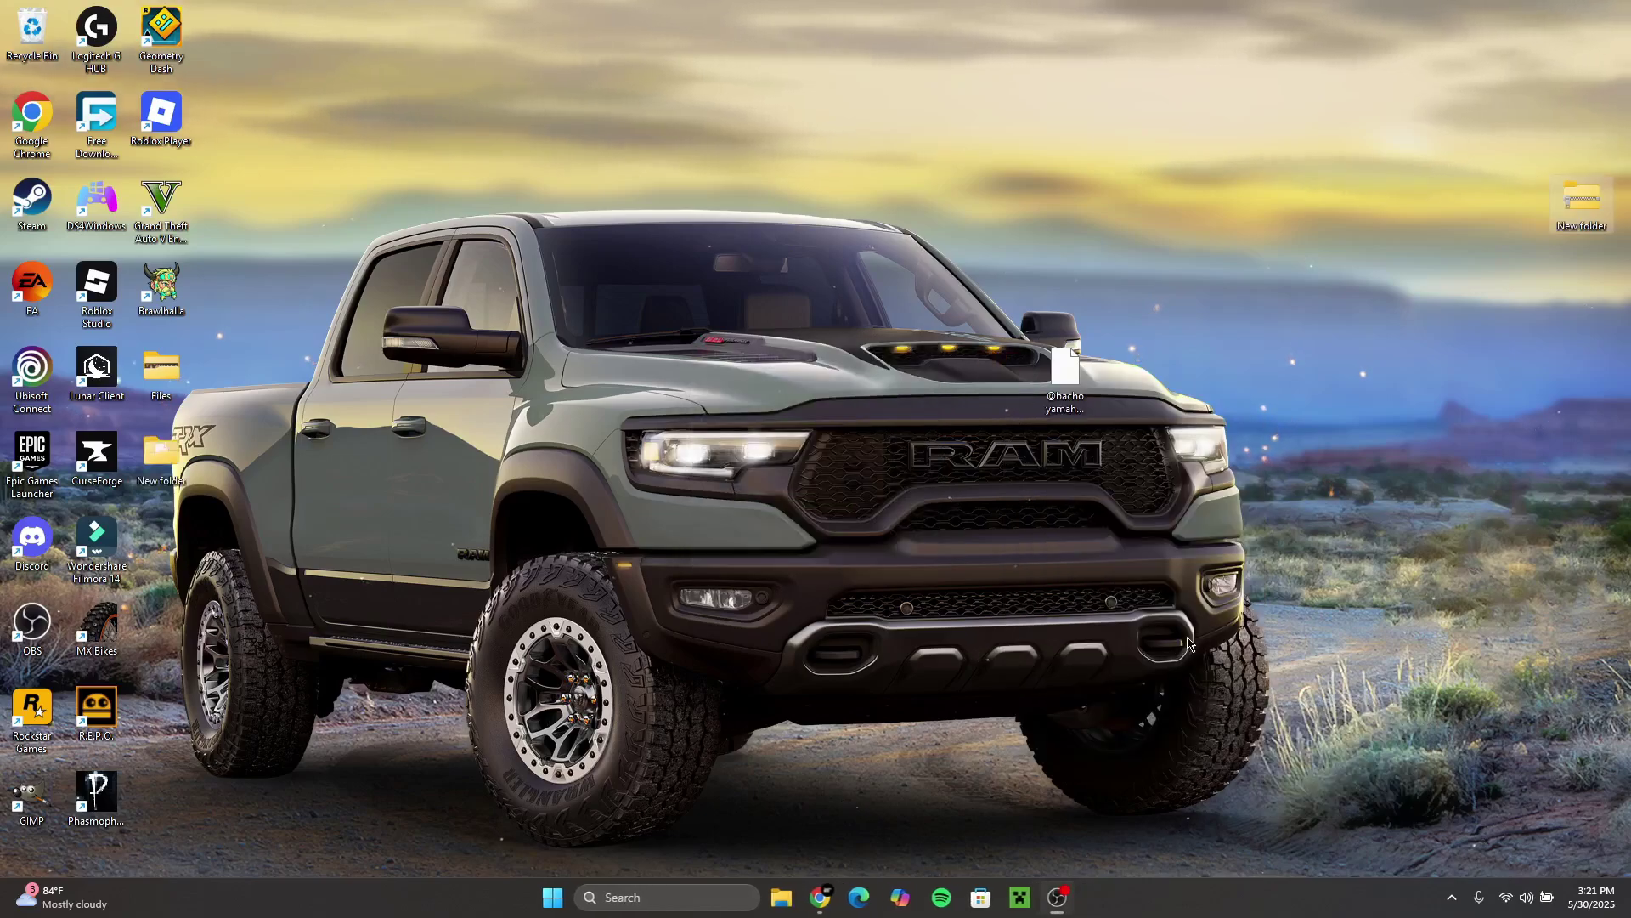
Place the extracted New folder beside the .pnt file and delete the original archive.
left_click_drag(161, 454, 996, 365)
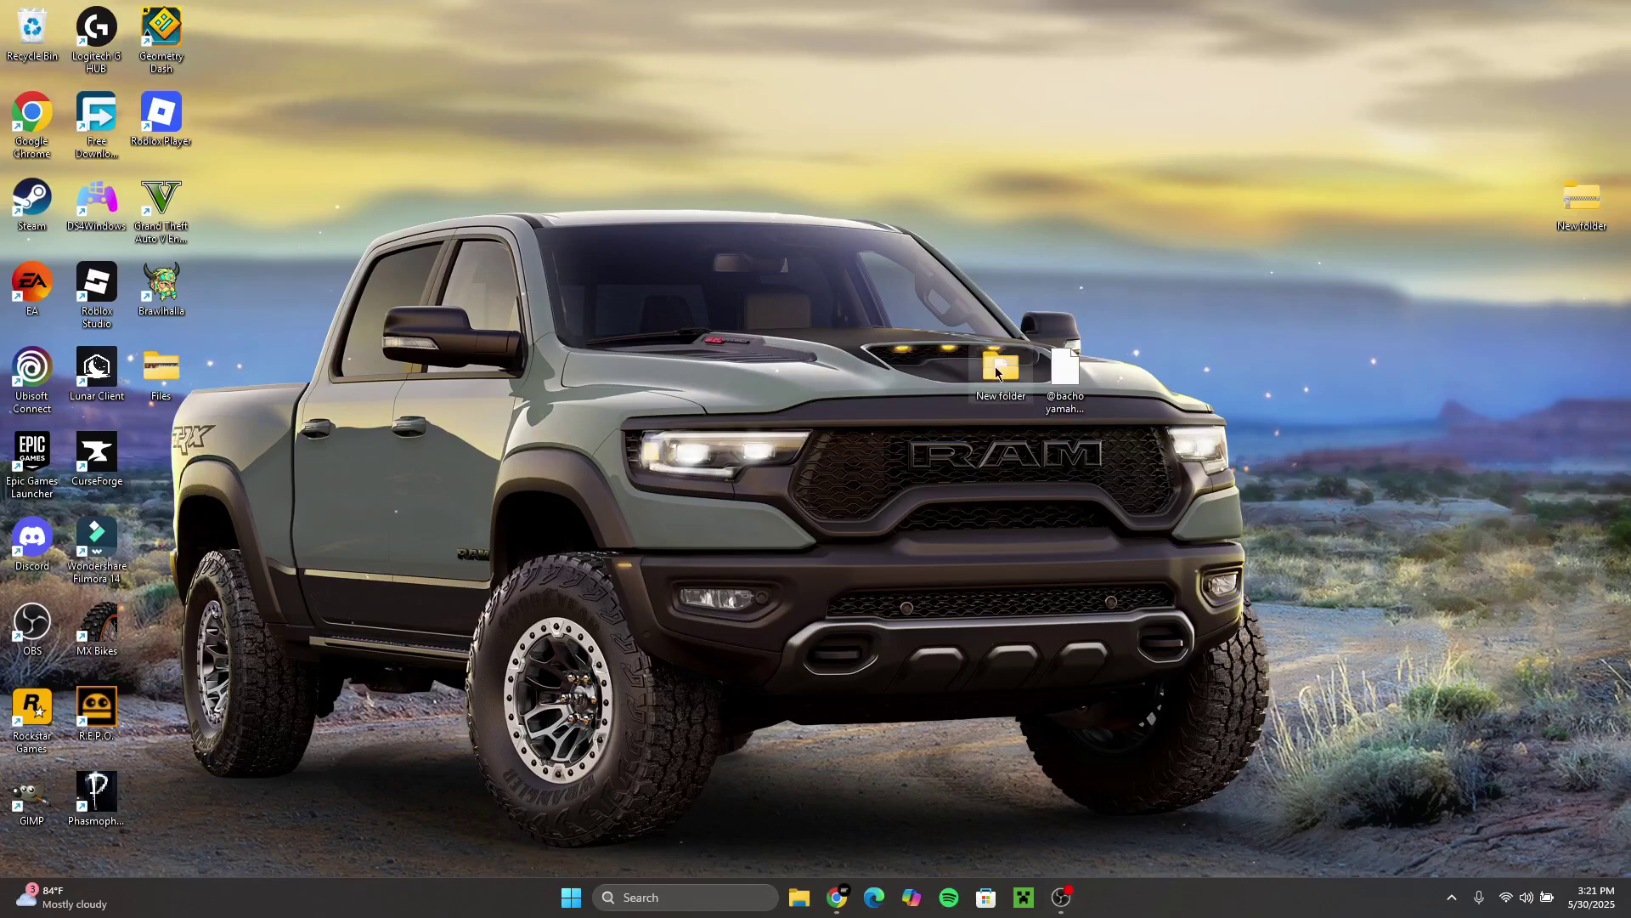
left_click(1575, 220)
key("Delete")
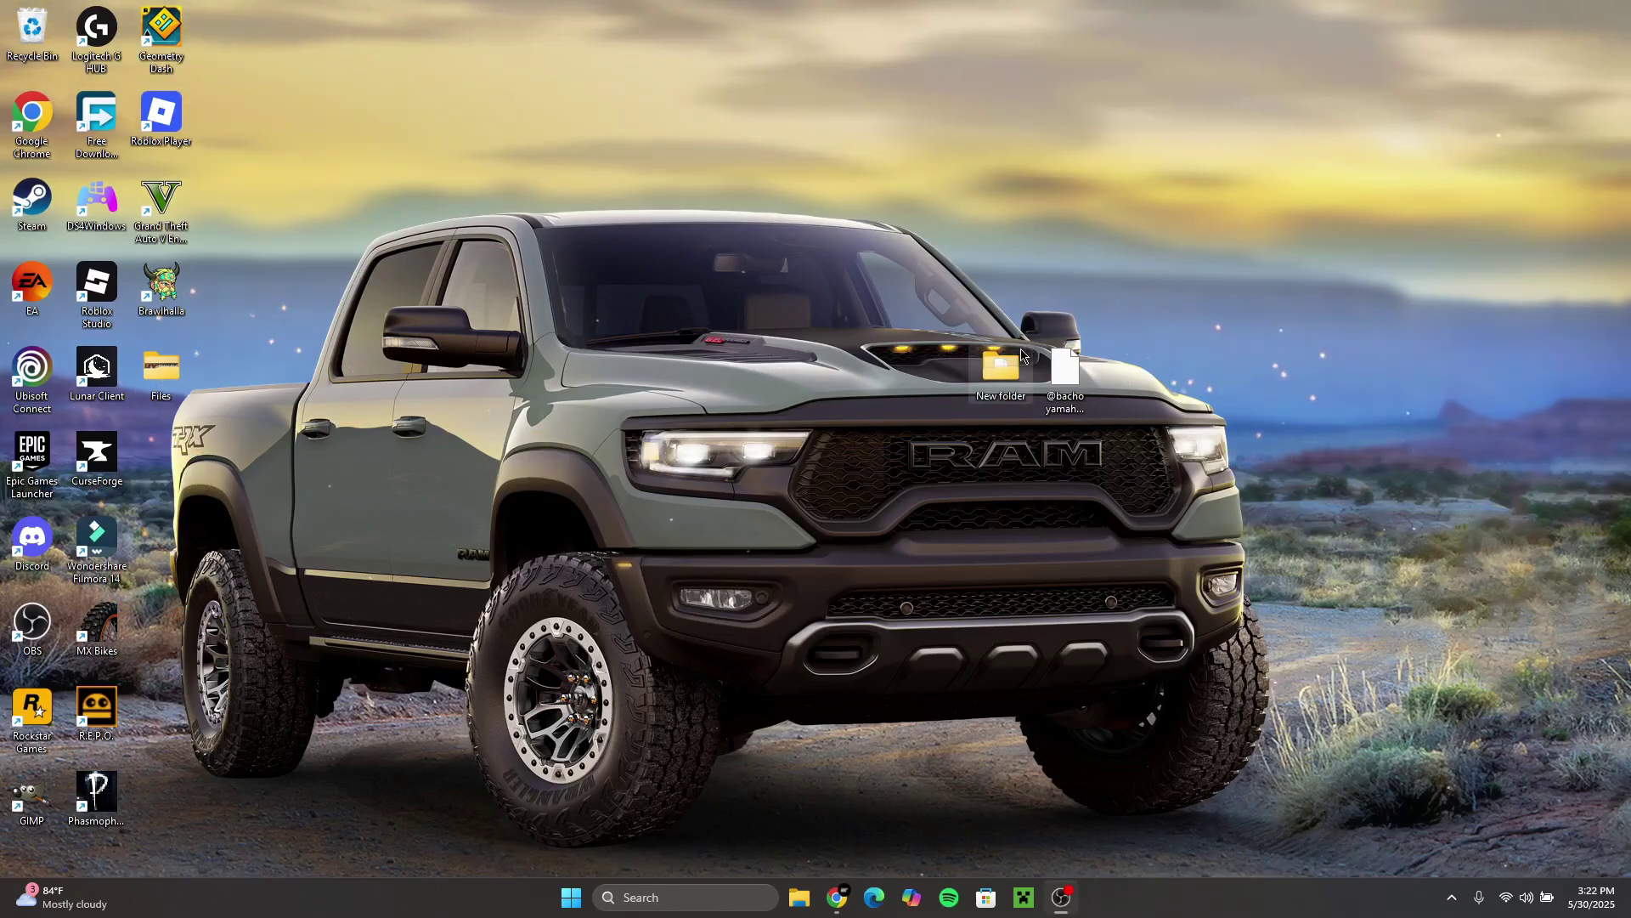
Move autumn falls.pkz out of New folder onto the desktop and close the folder window.
double_click(1020, 358)
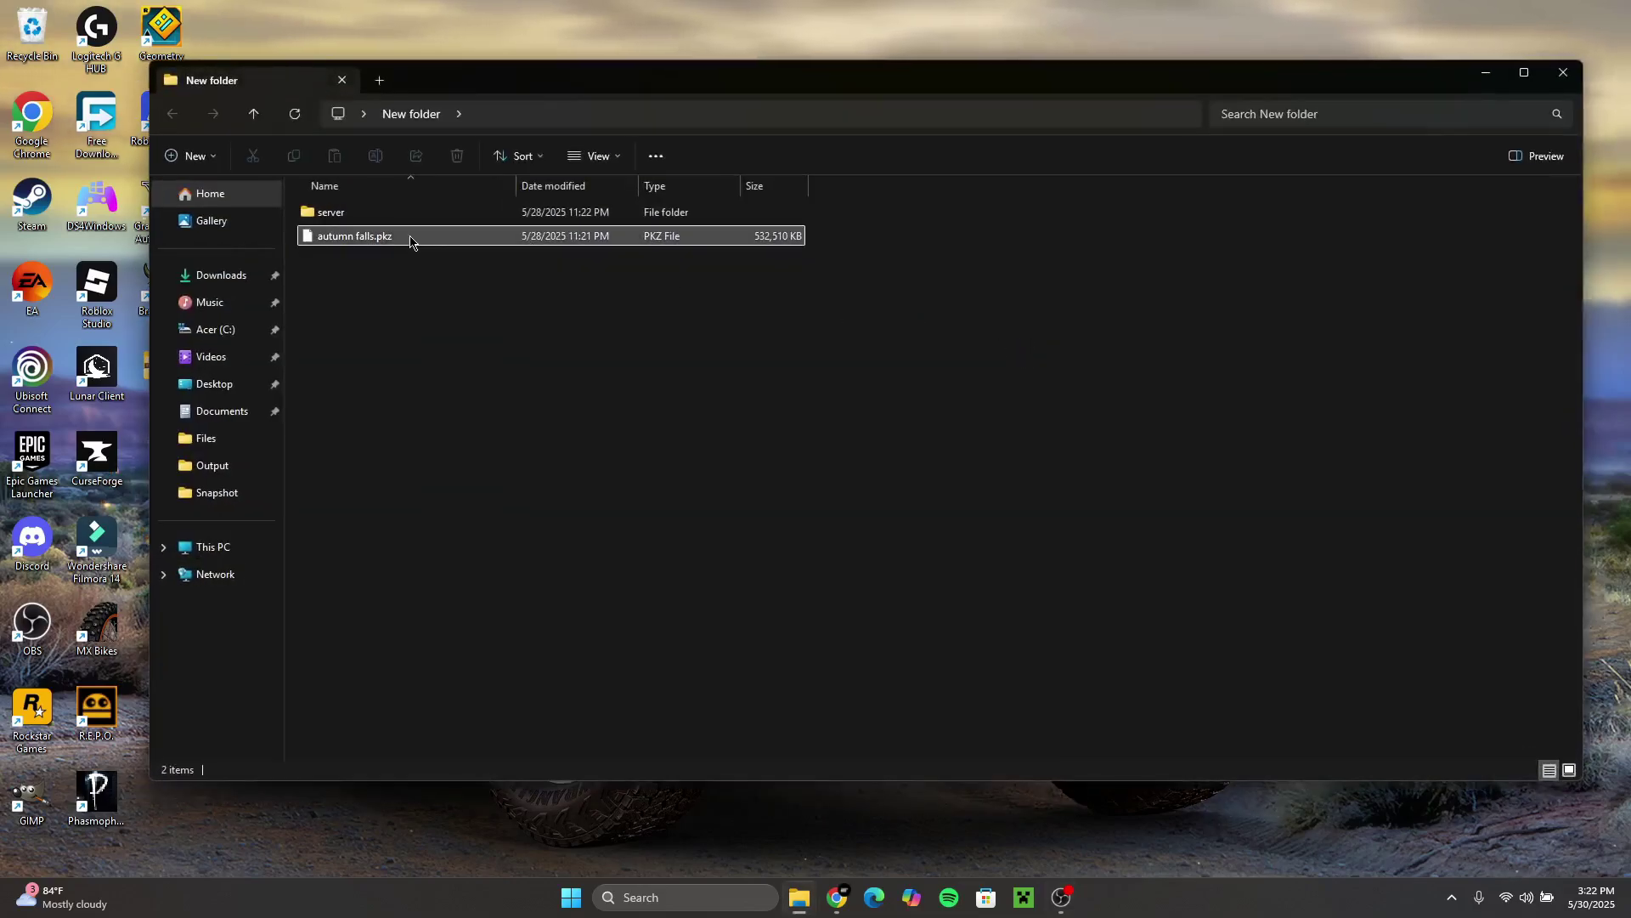
left_click_drag(411, 239, 1237, 36)
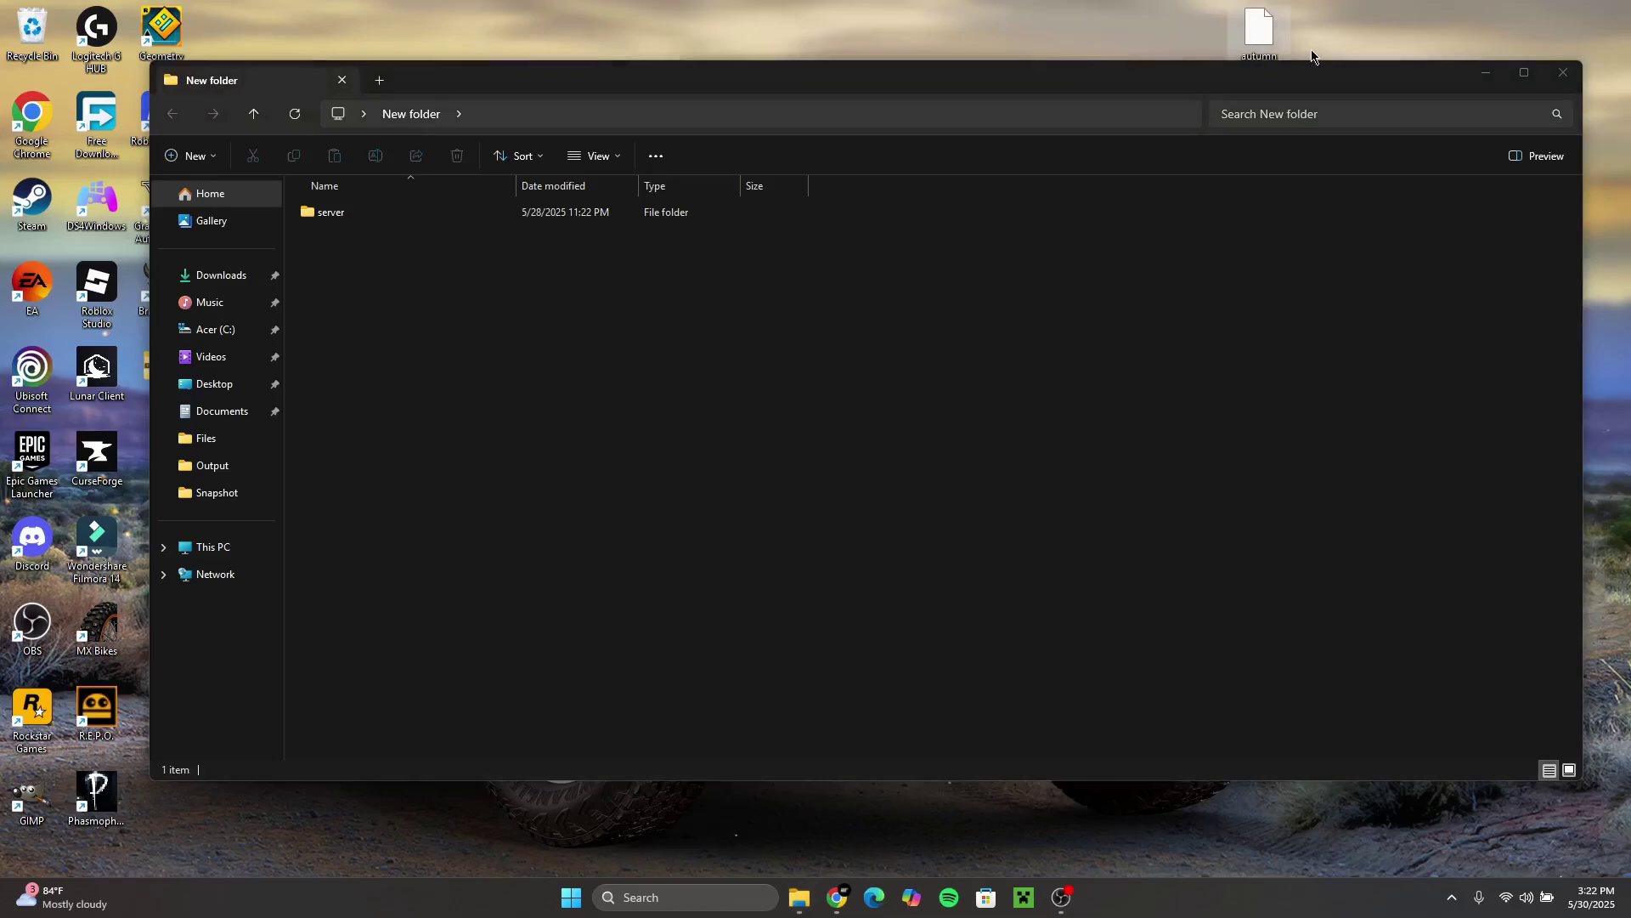
left_click(1551, 73)
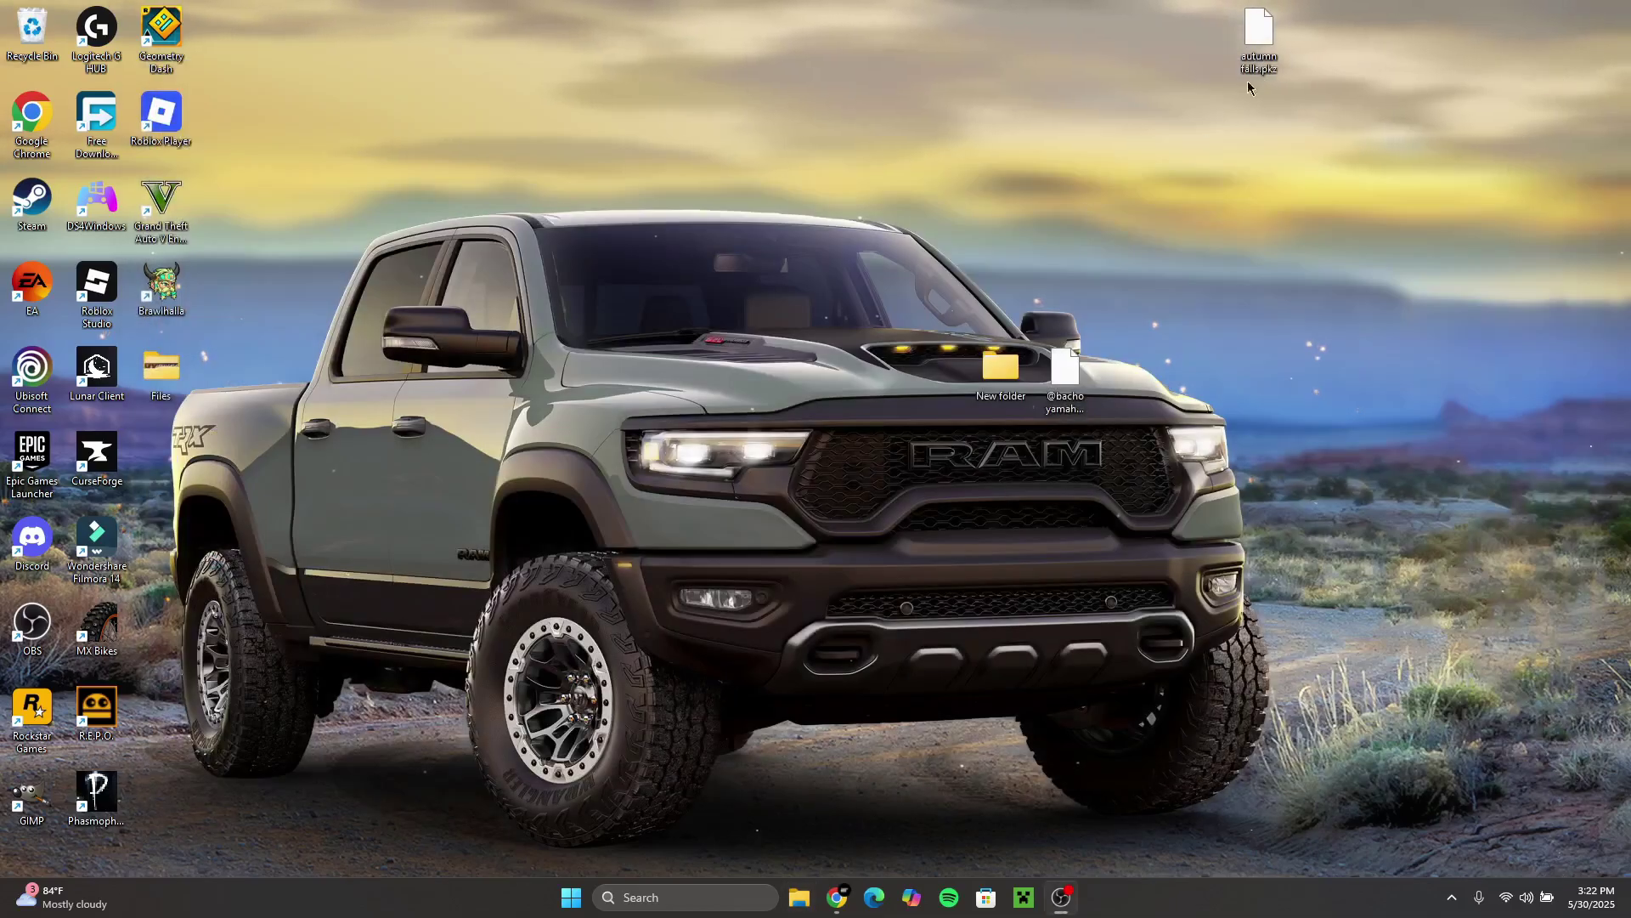
Place autumn falls.pkz beside the .pnt file and move the leftover New folder into the Files folder.
left_click_drag(1247, 189, 1149, 374)
left_click_drag(1001, 367, 175, 378)
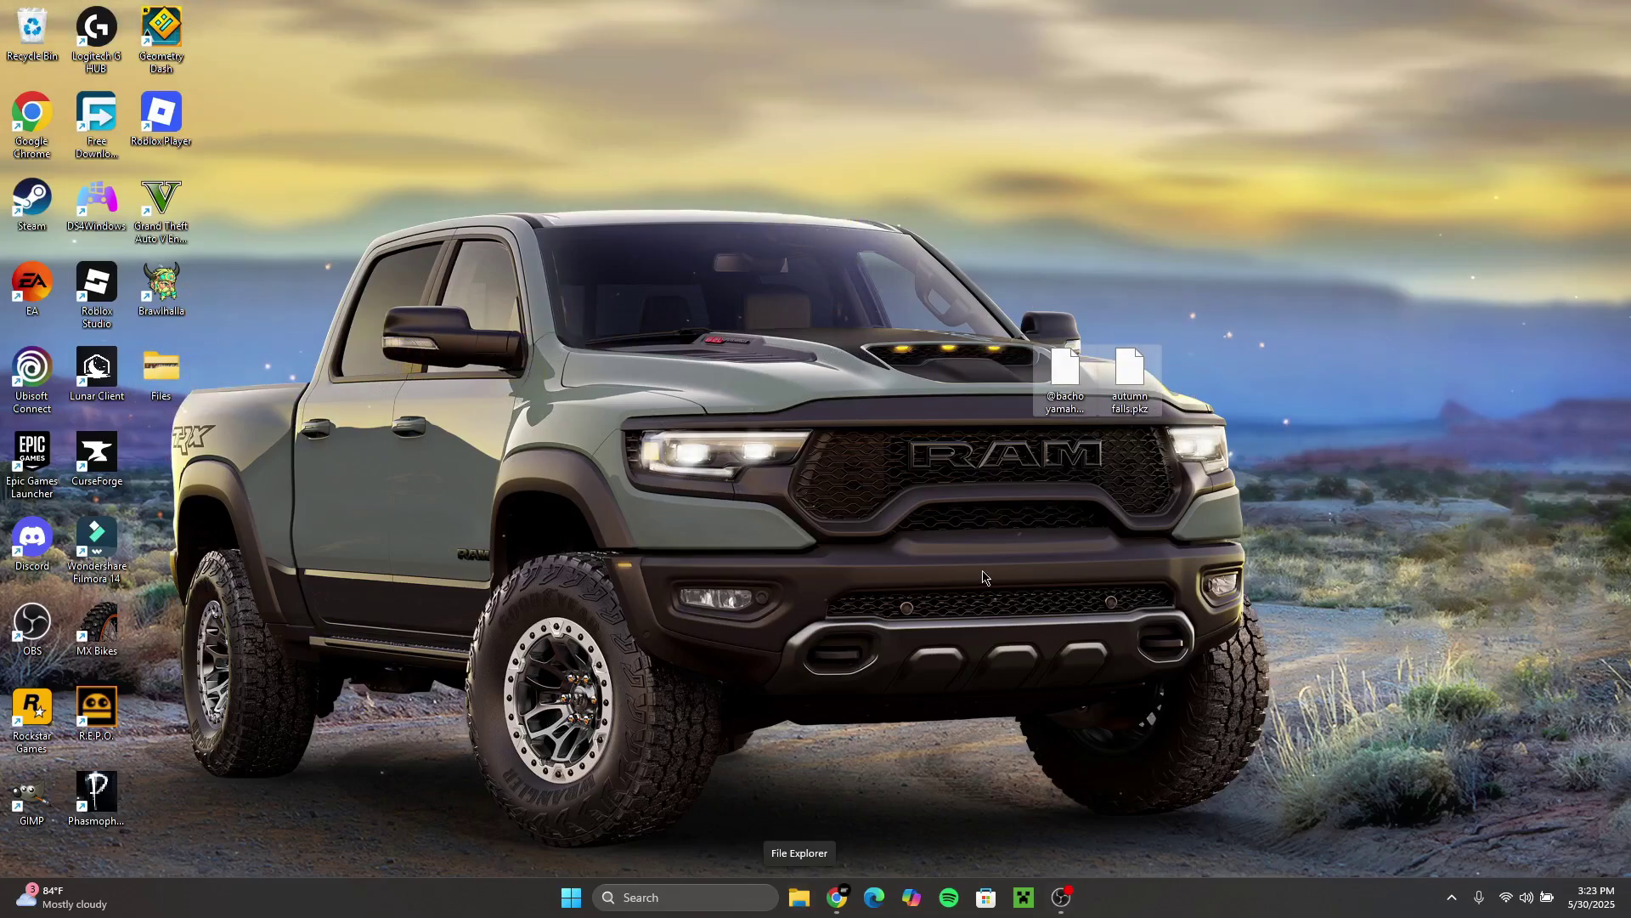
In File Explorer, open Documents > PiBoSo > MX Bikes > mods > bikes > MX1OEM_2023_Yamaha_YZ450F > paints.
left_click(805, 892)
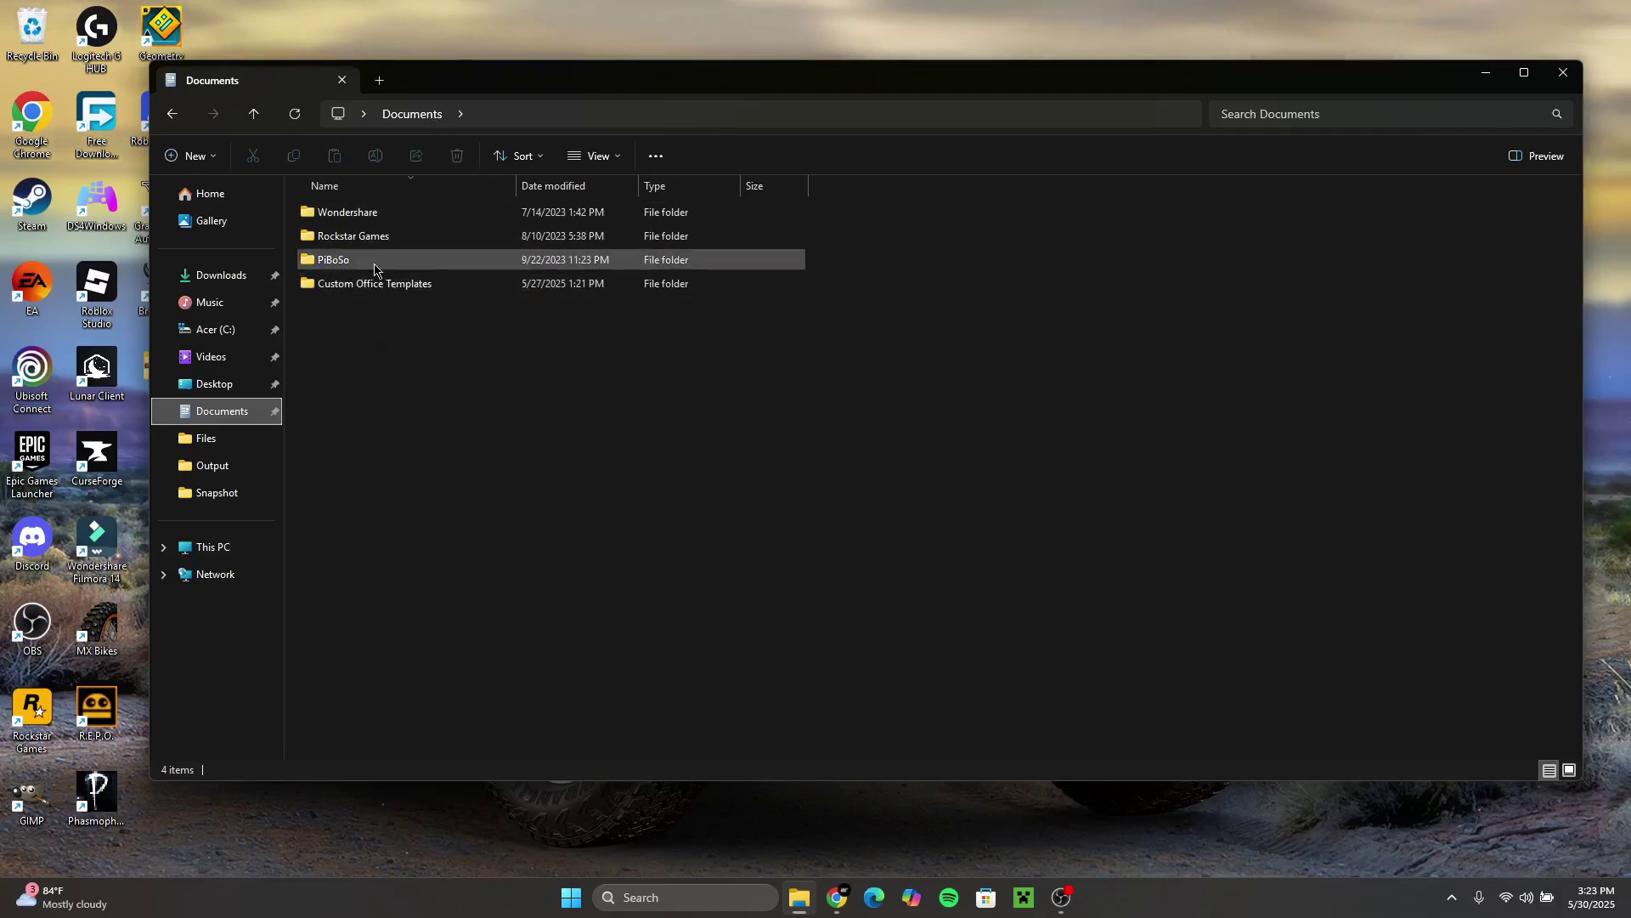
double_click(373, 262)
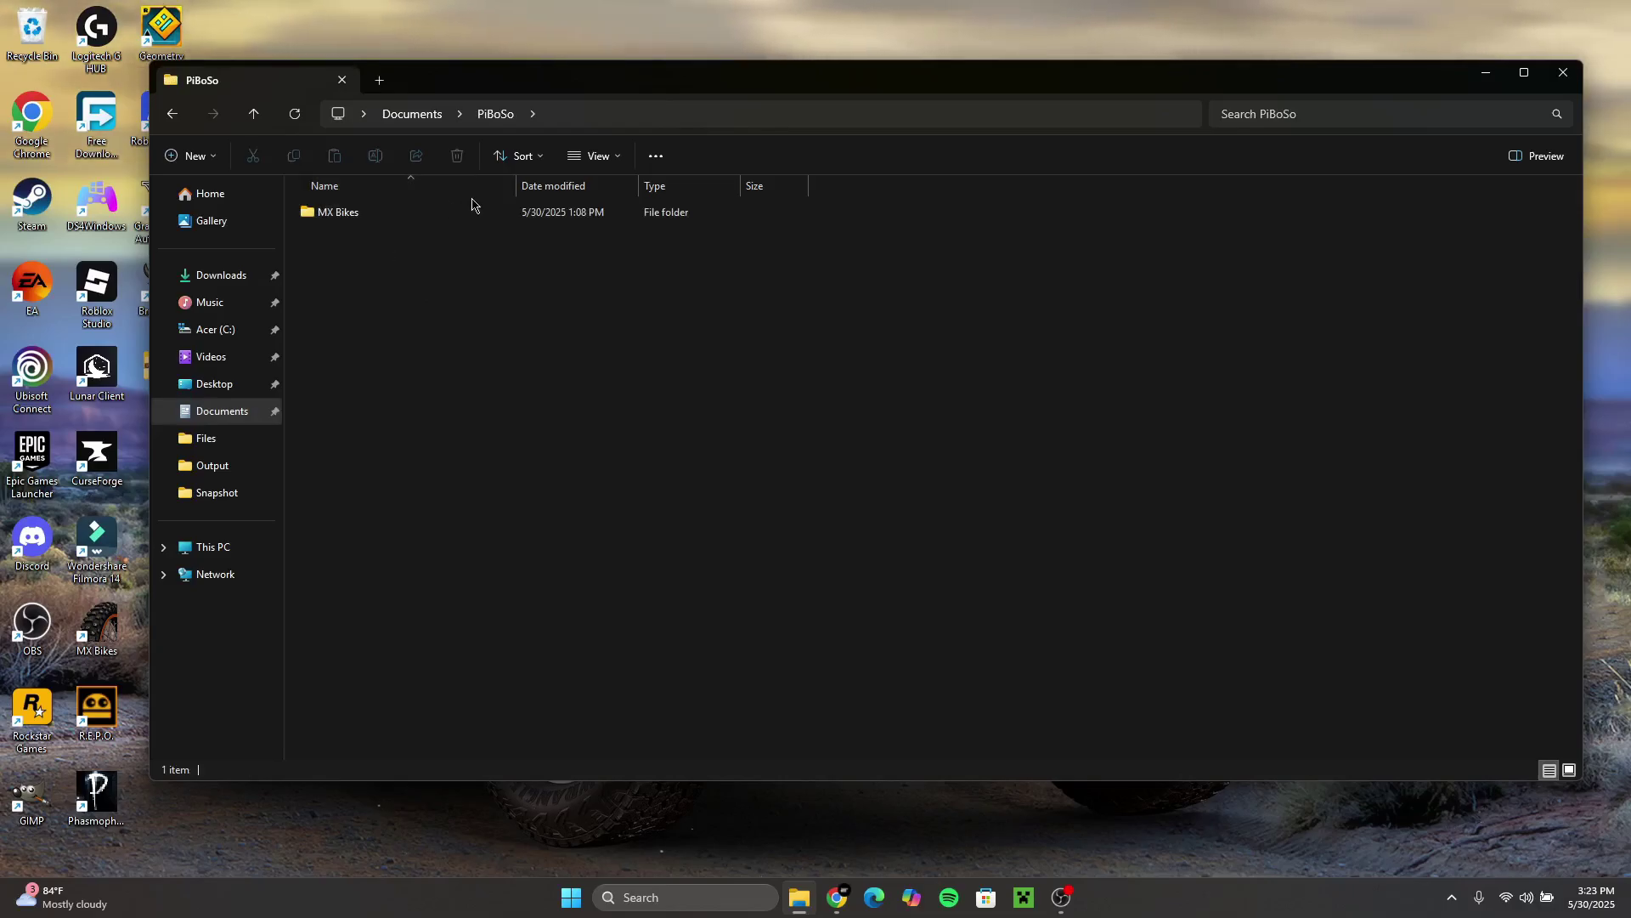
double_click(425, 215)
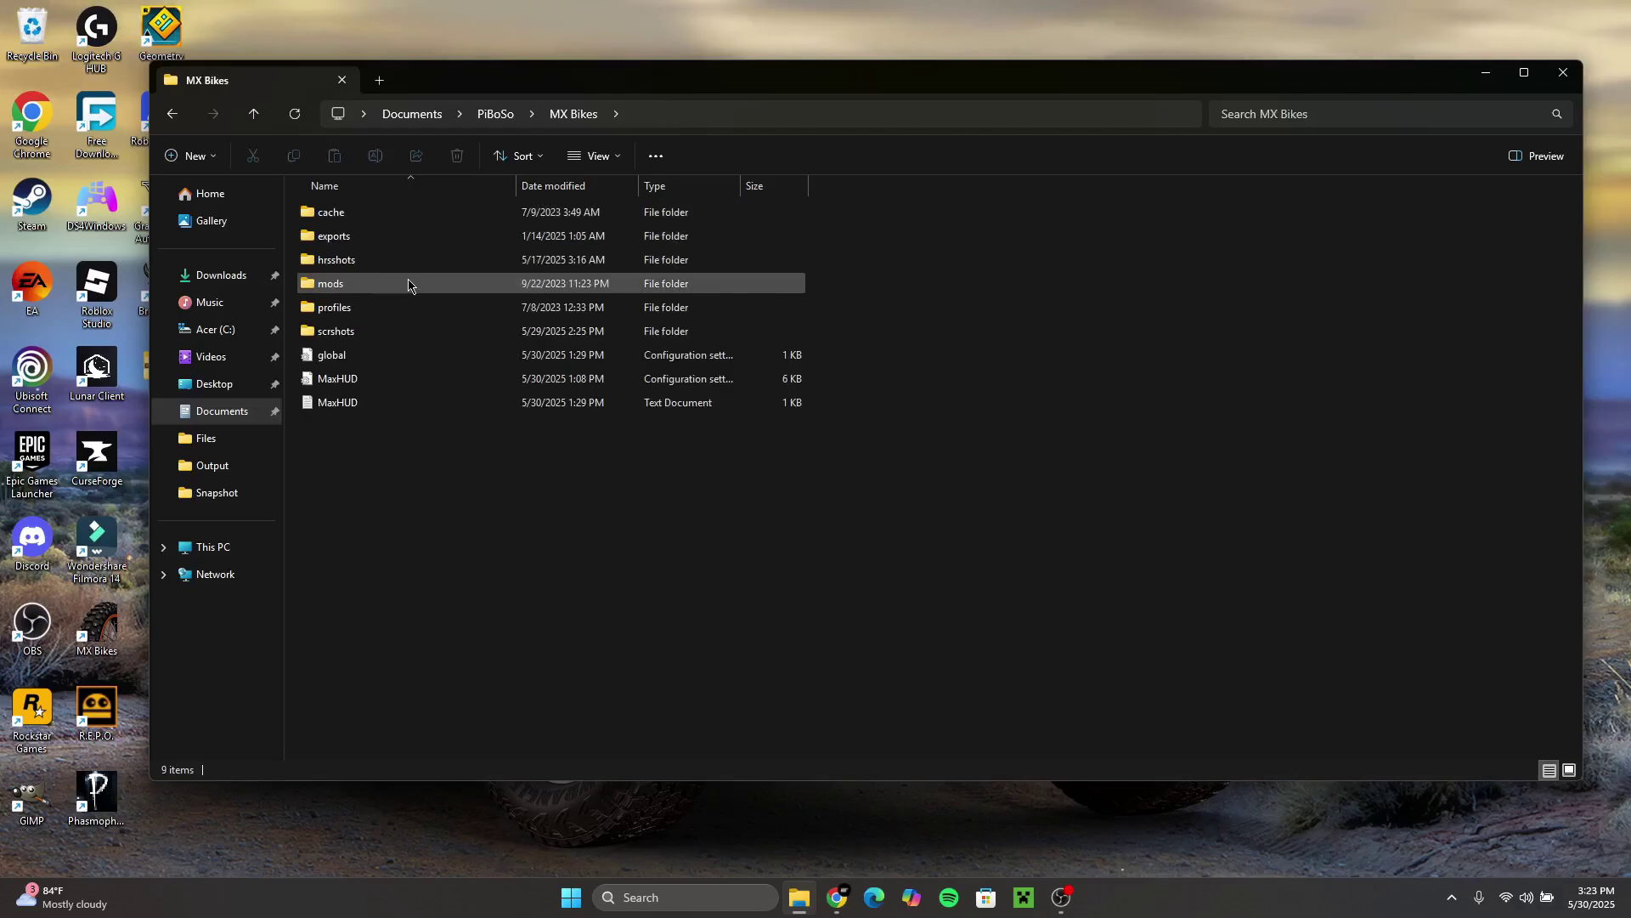
double_click(408, 285)
double_click(406, 278)
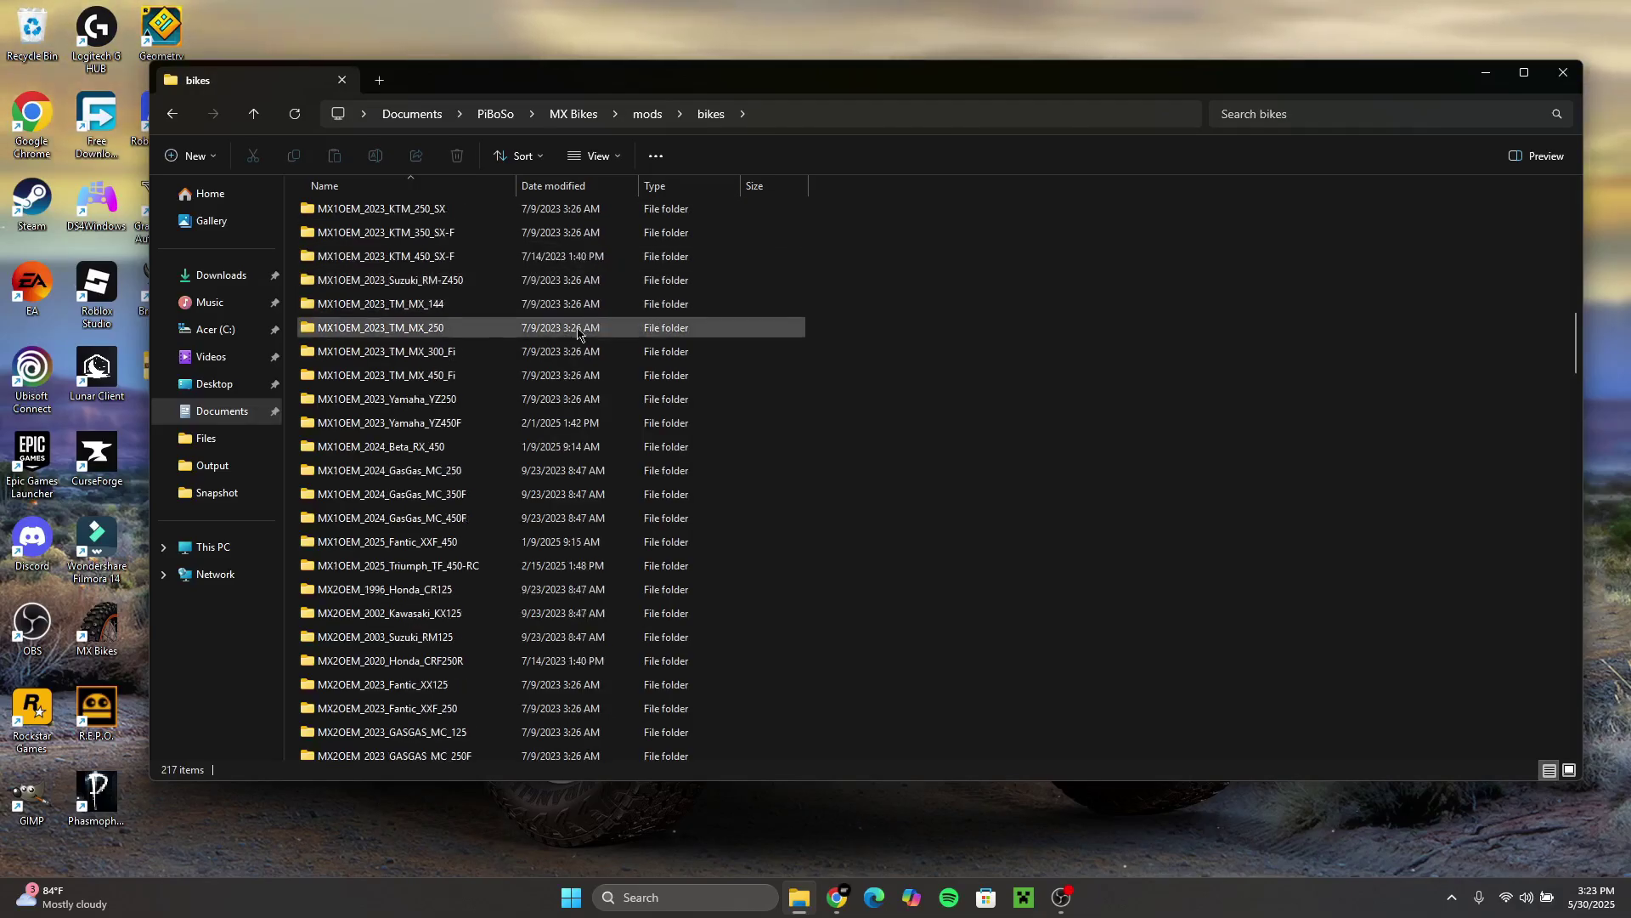
double_click(455, 424)
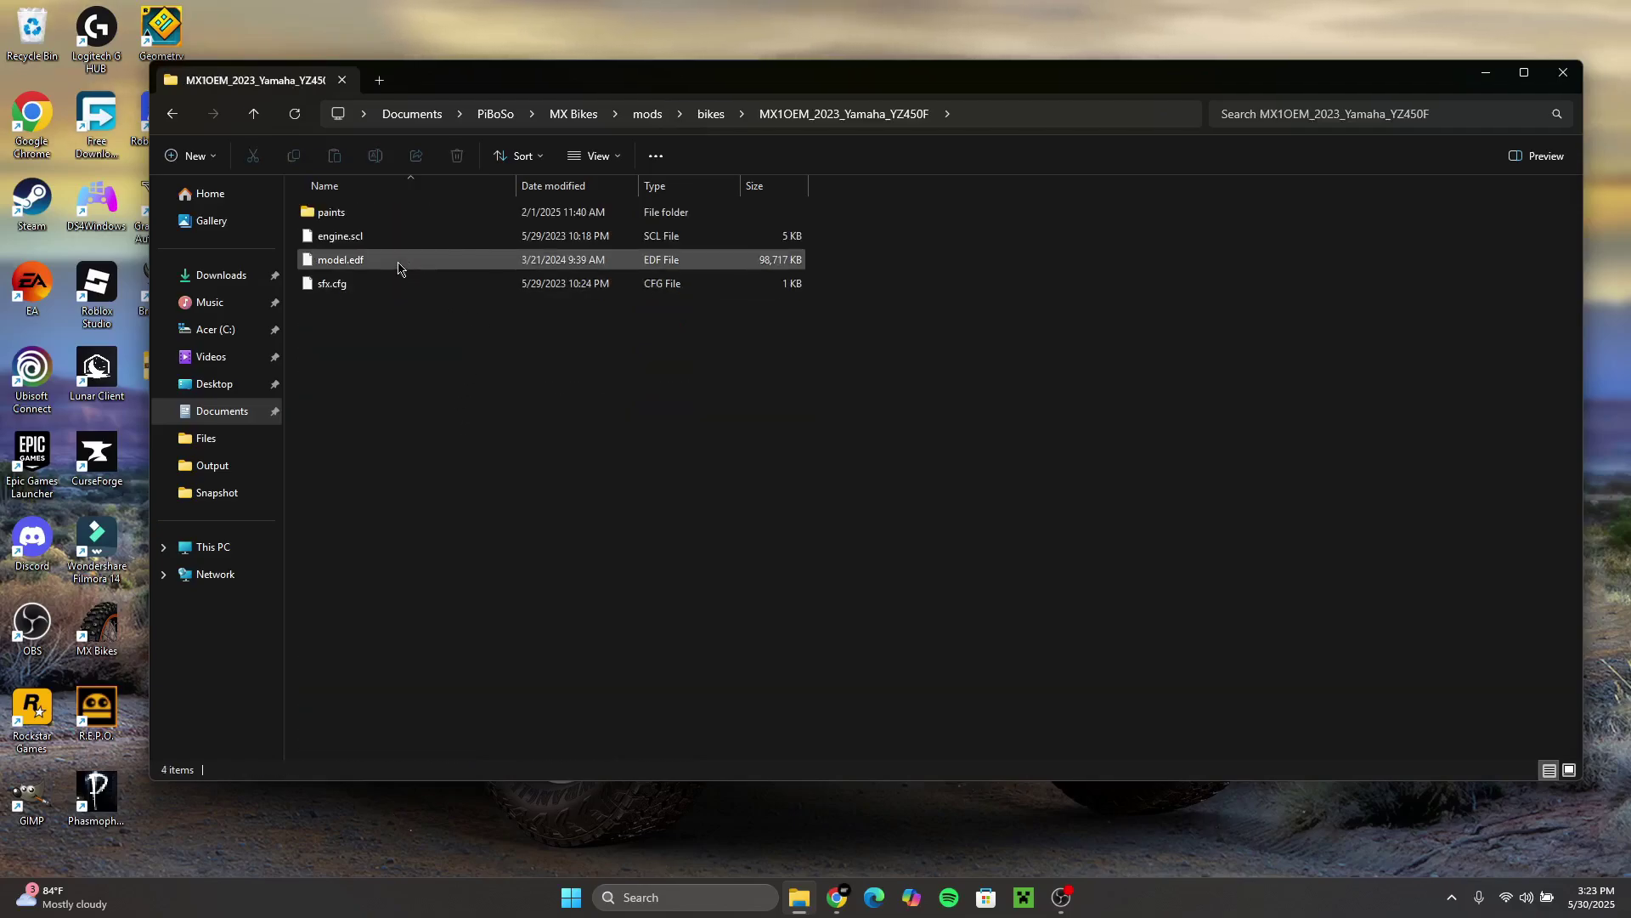
double_click(398, 212)
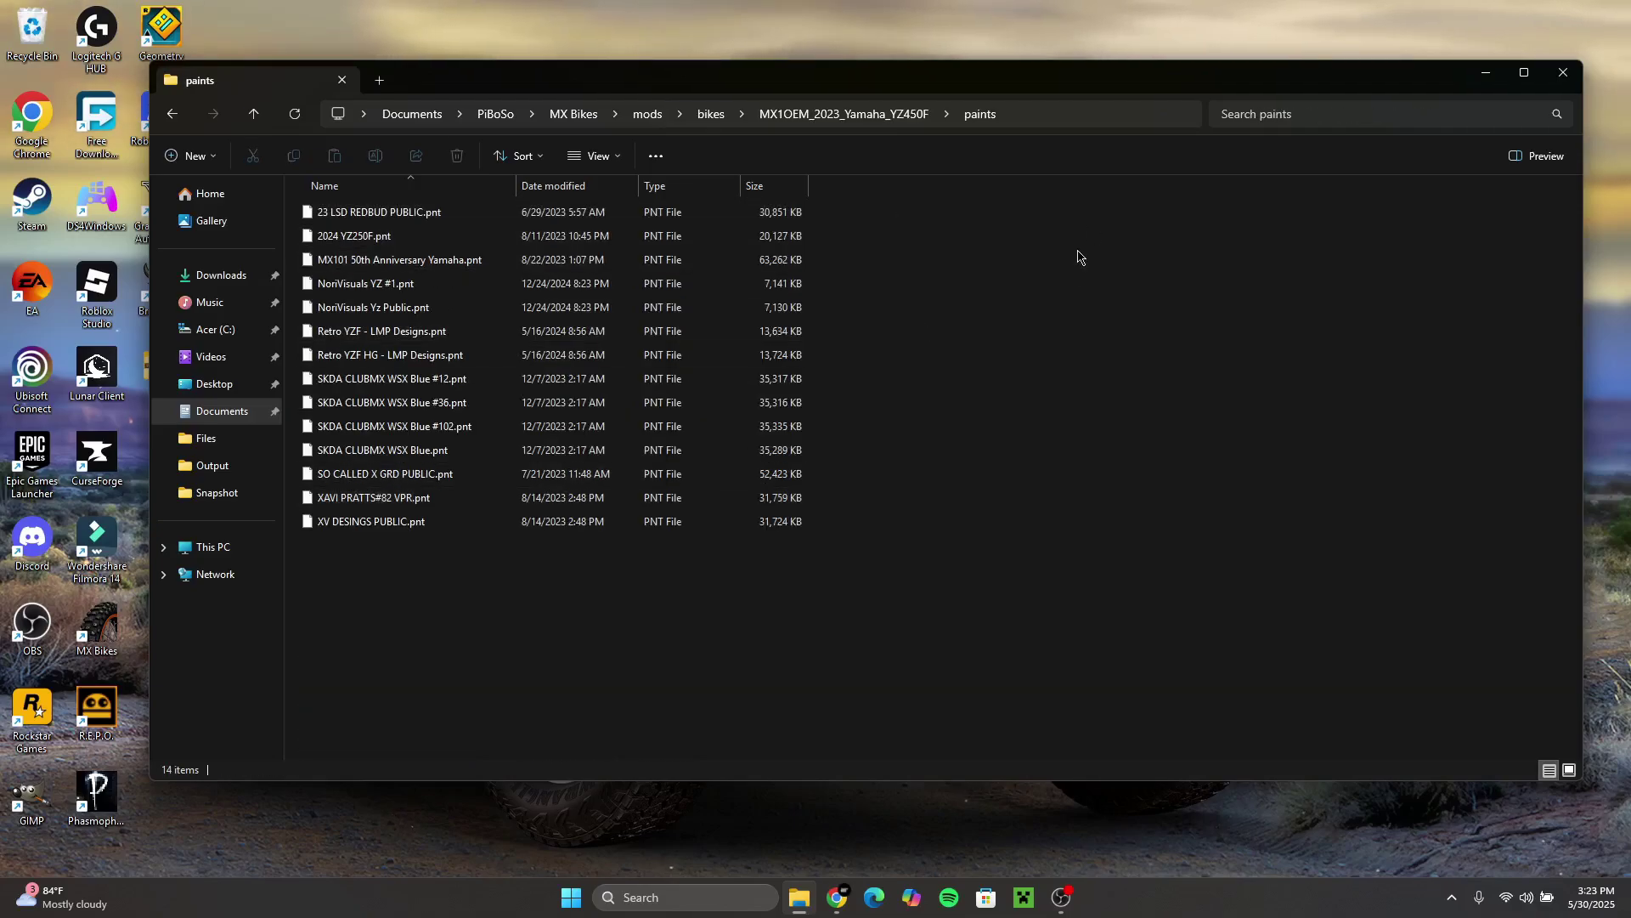
mouse_move(1032, 64)
left_mouse_down()
mouse_move(961, 271)
mouse_move(1052, 501)
mouse_move(1047, 435)
left_mouse_up()
mouse_move(1052, 365)
left_mouse_down()
mouse_move(953, 207)
mouse_move(990, 272)
mouse_move(952, 259)
mouse_move(1050, 353)
mouse_move(990, 583)
left_mouse_up()
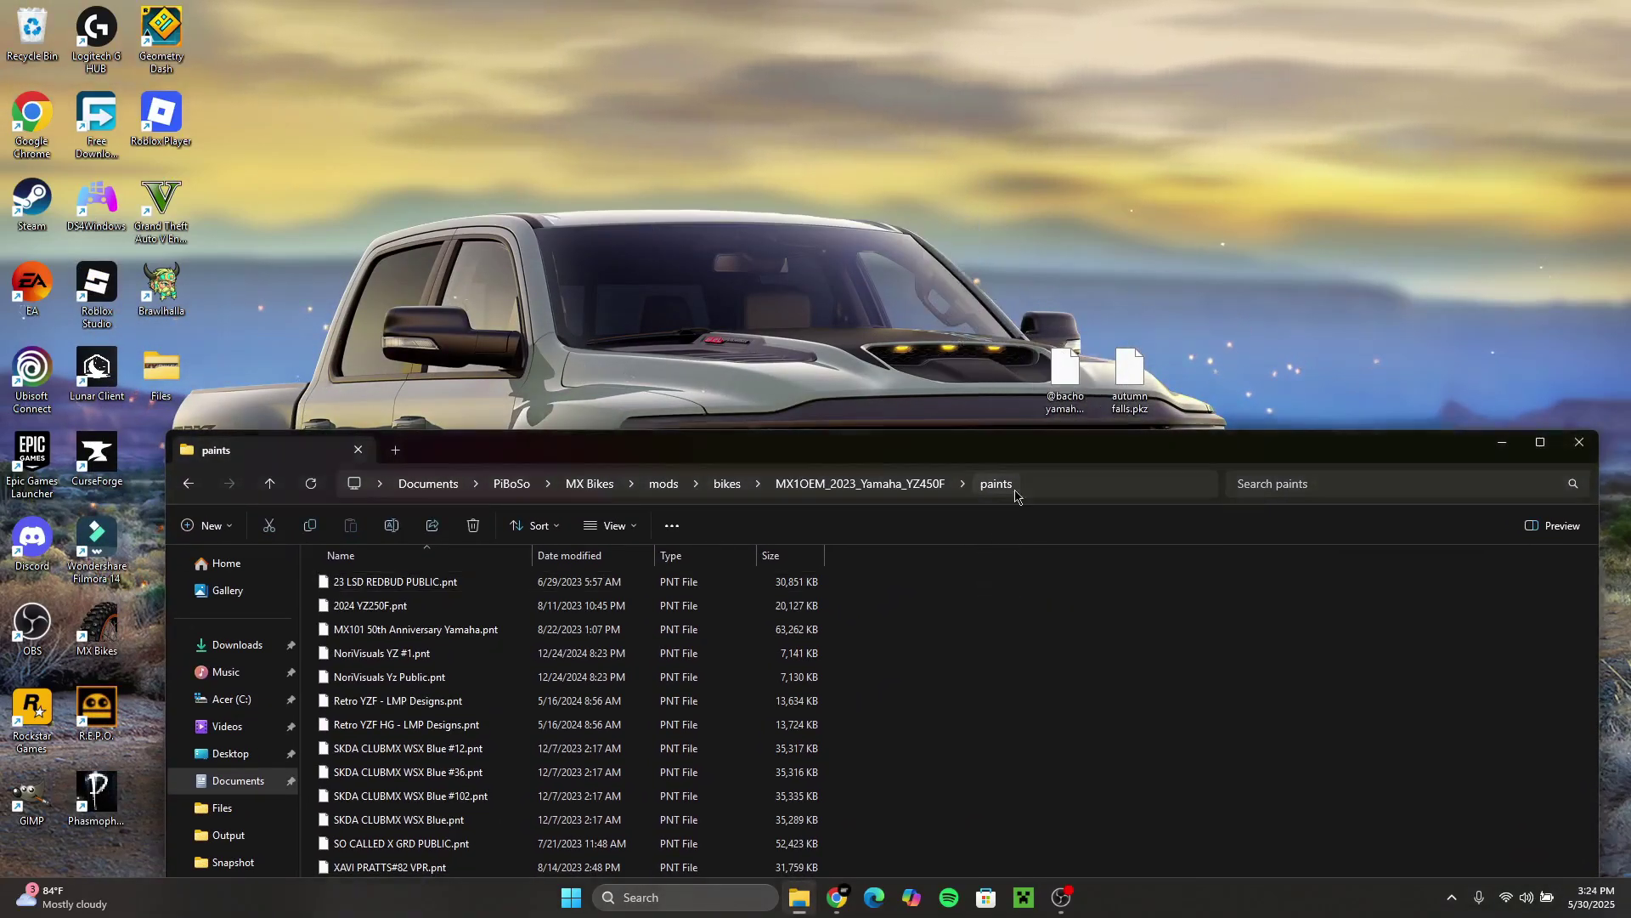
mouse_move(1030, 458)
left_mouse_down()
mouse_move(940, 128)
mouse_move(952, 113)
left_mouse_up()
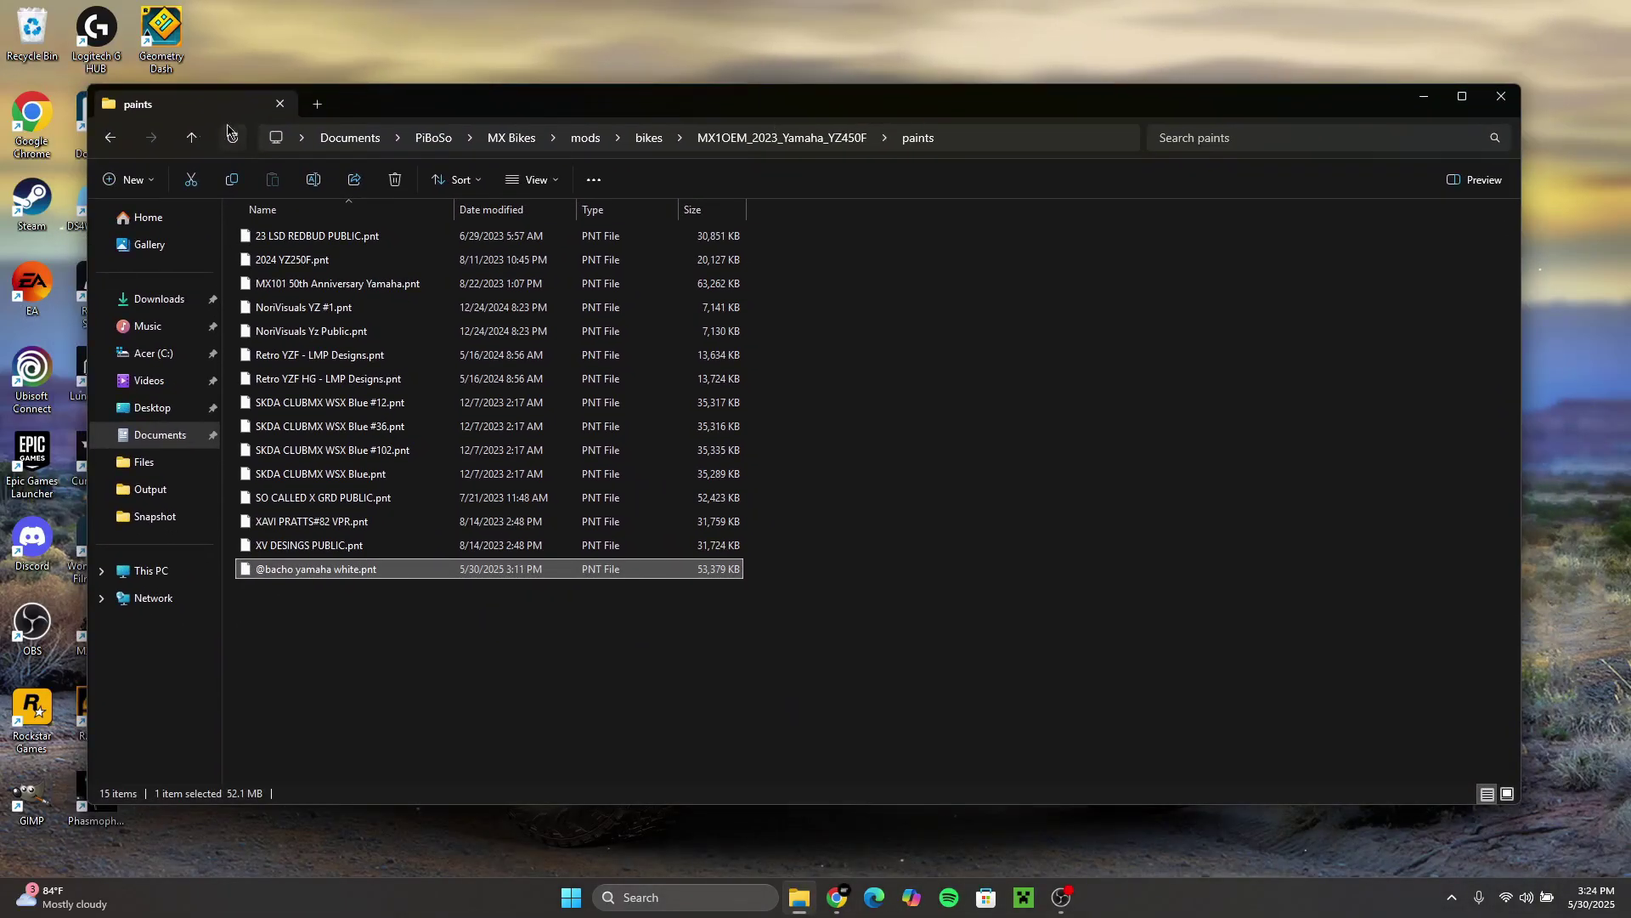
Return to the mods folder and open its tracks folder.
left_click(114, 140)
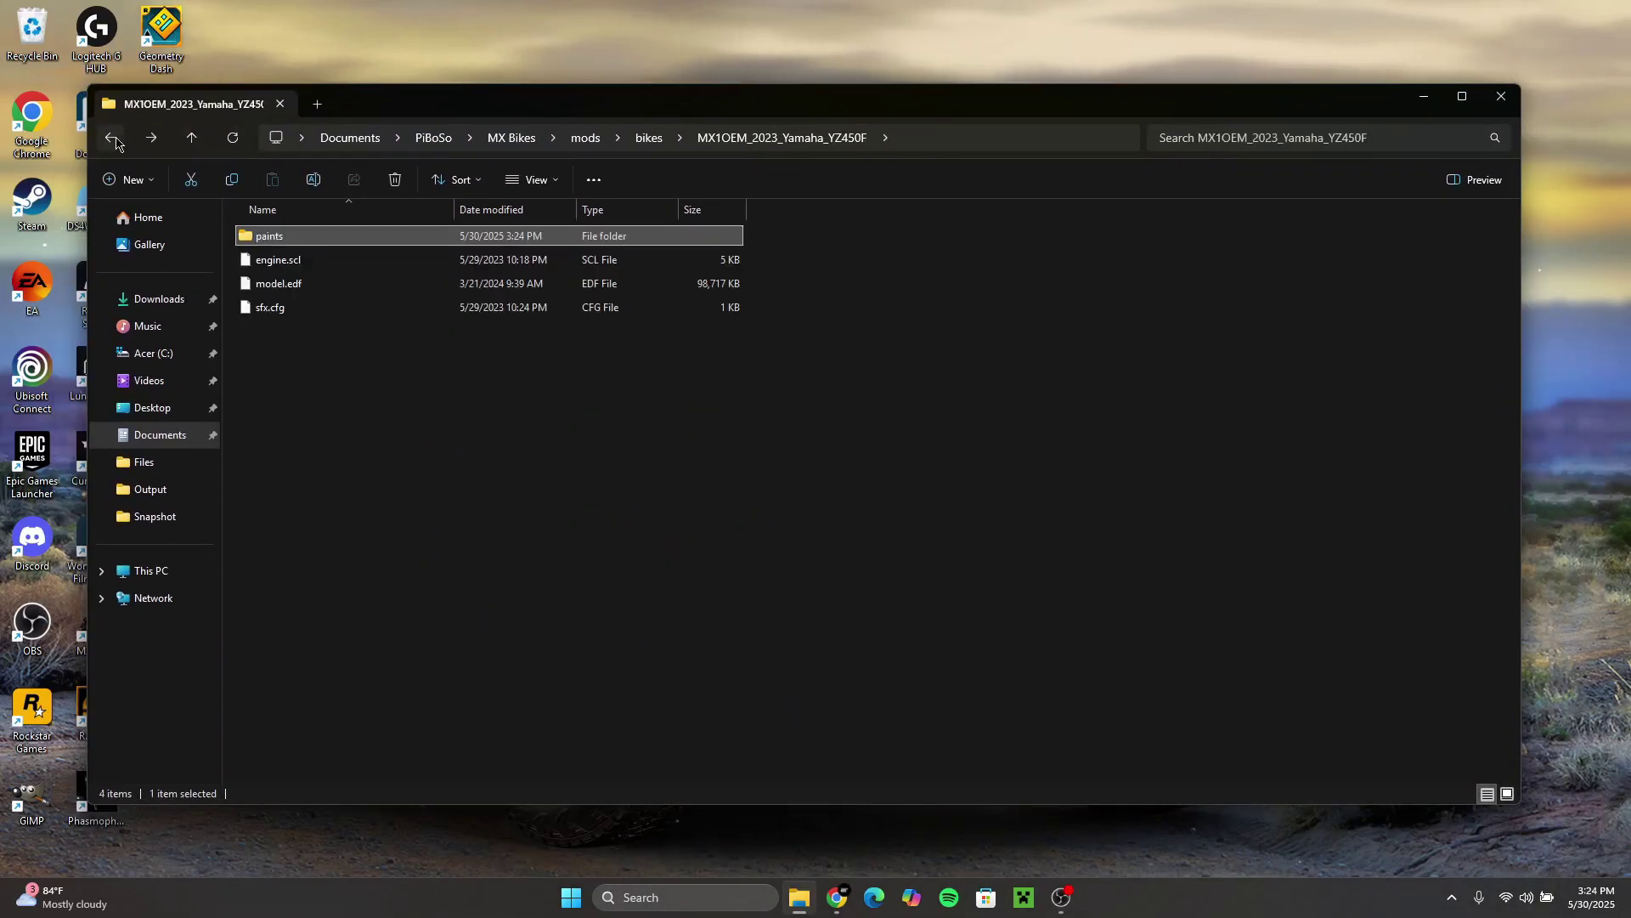
left_click(113, 139)
left_click(113, 140)
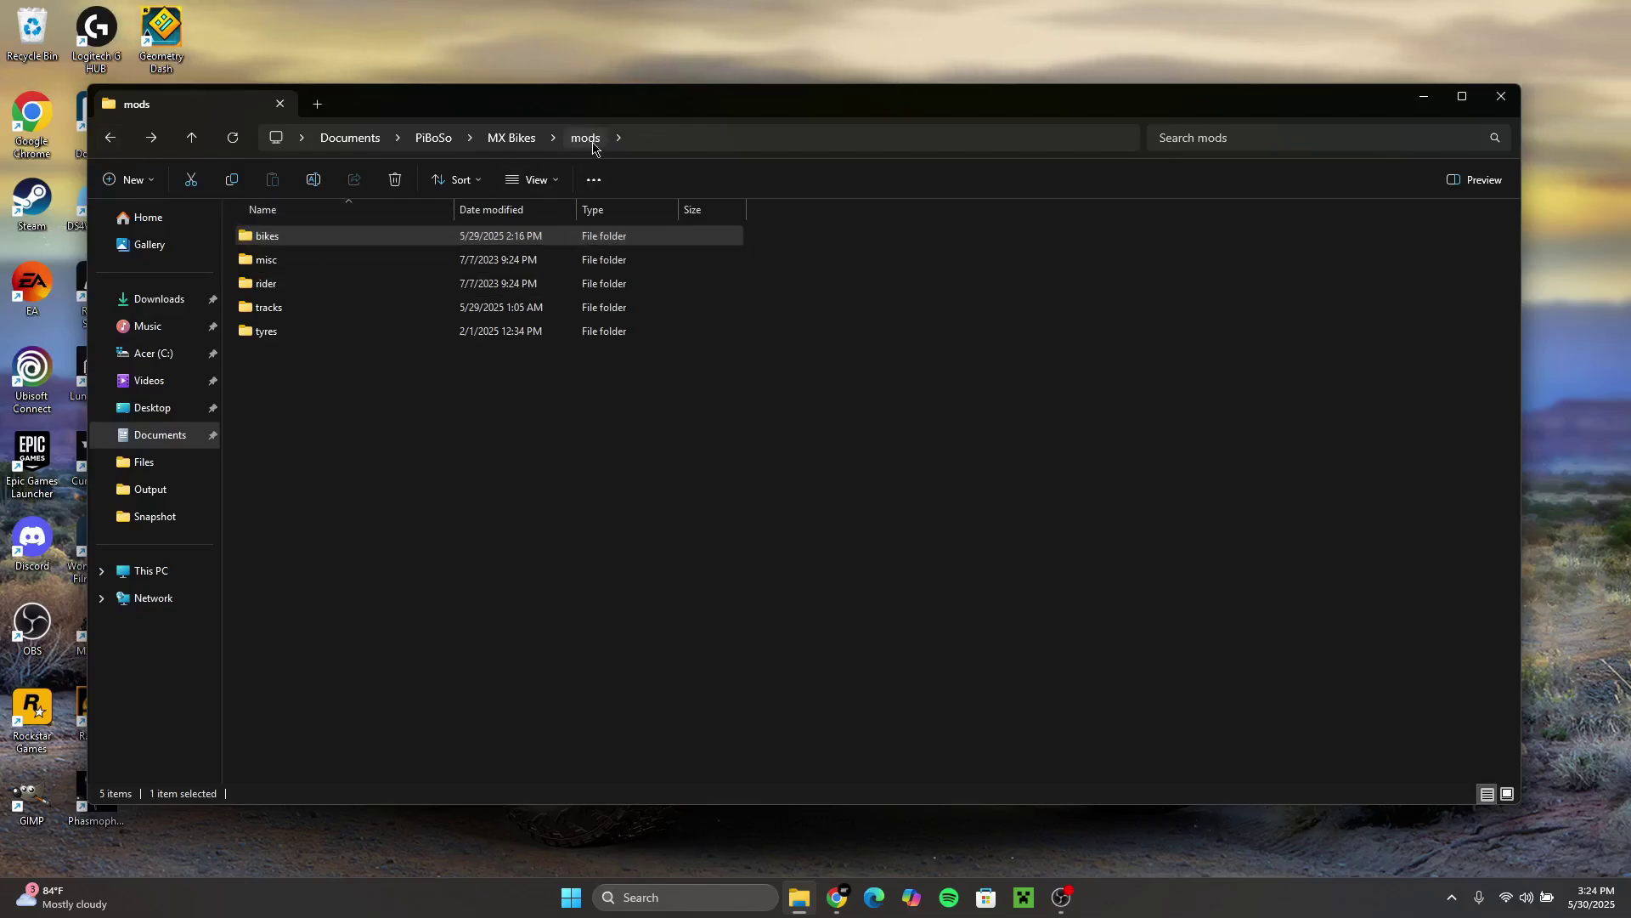
double_click(311, 308)
Move autumn falls.pkz from the desktop into the tracks folder and close the folder window.
left_click_drag(739, 109, 845, 459)
left_click_drag(1121, 372, 997, 604)
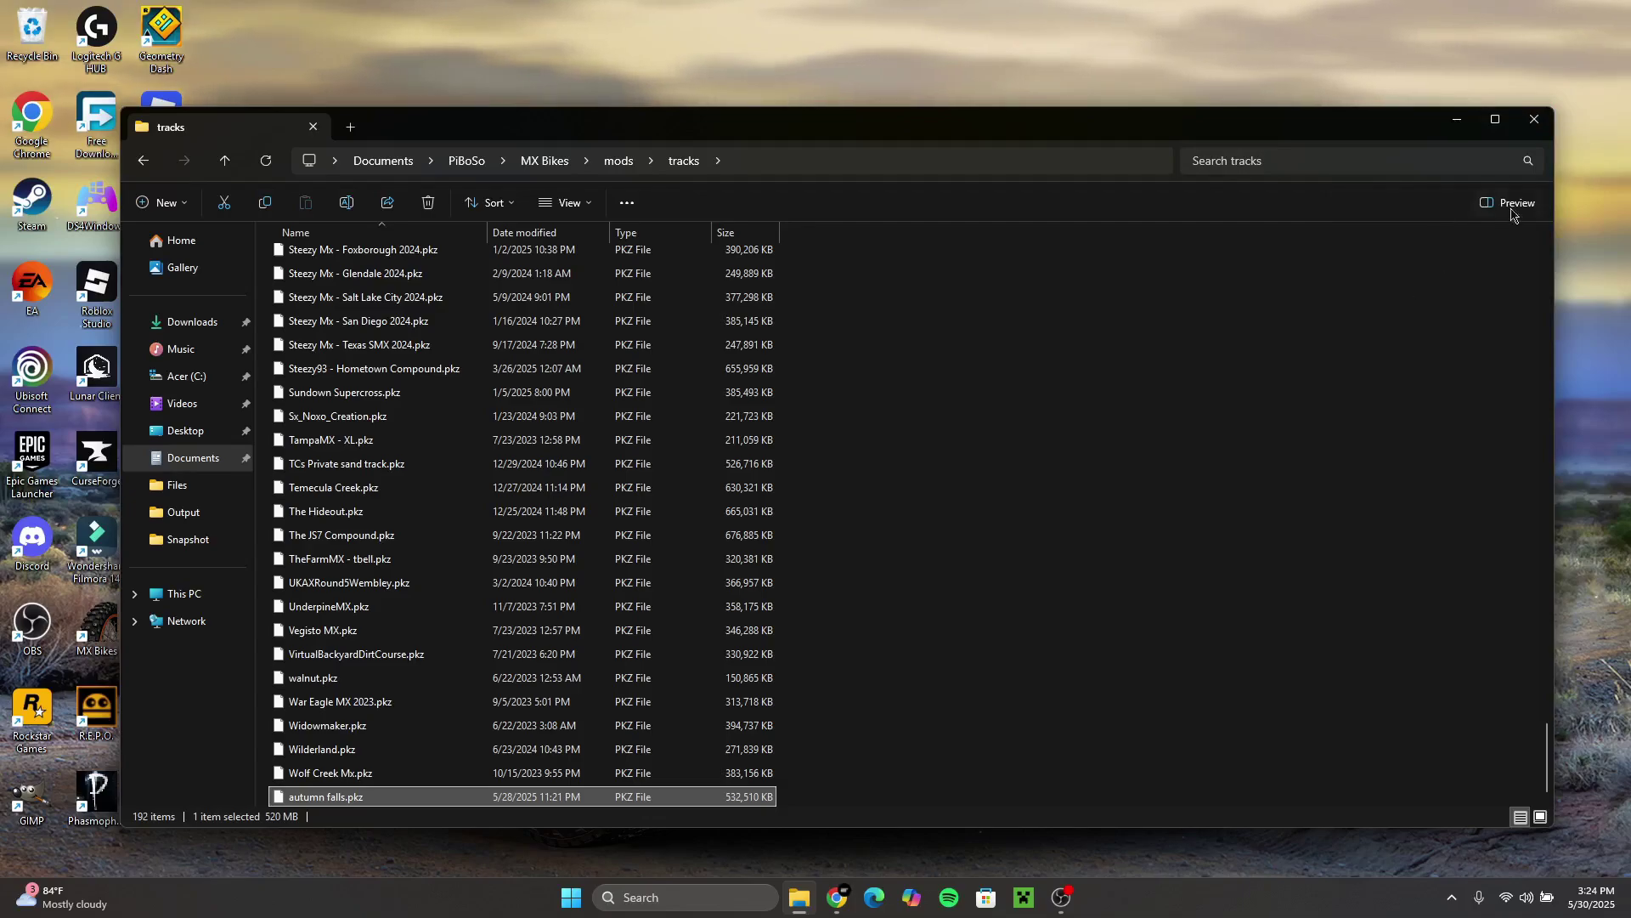
left_click(1536, 120)
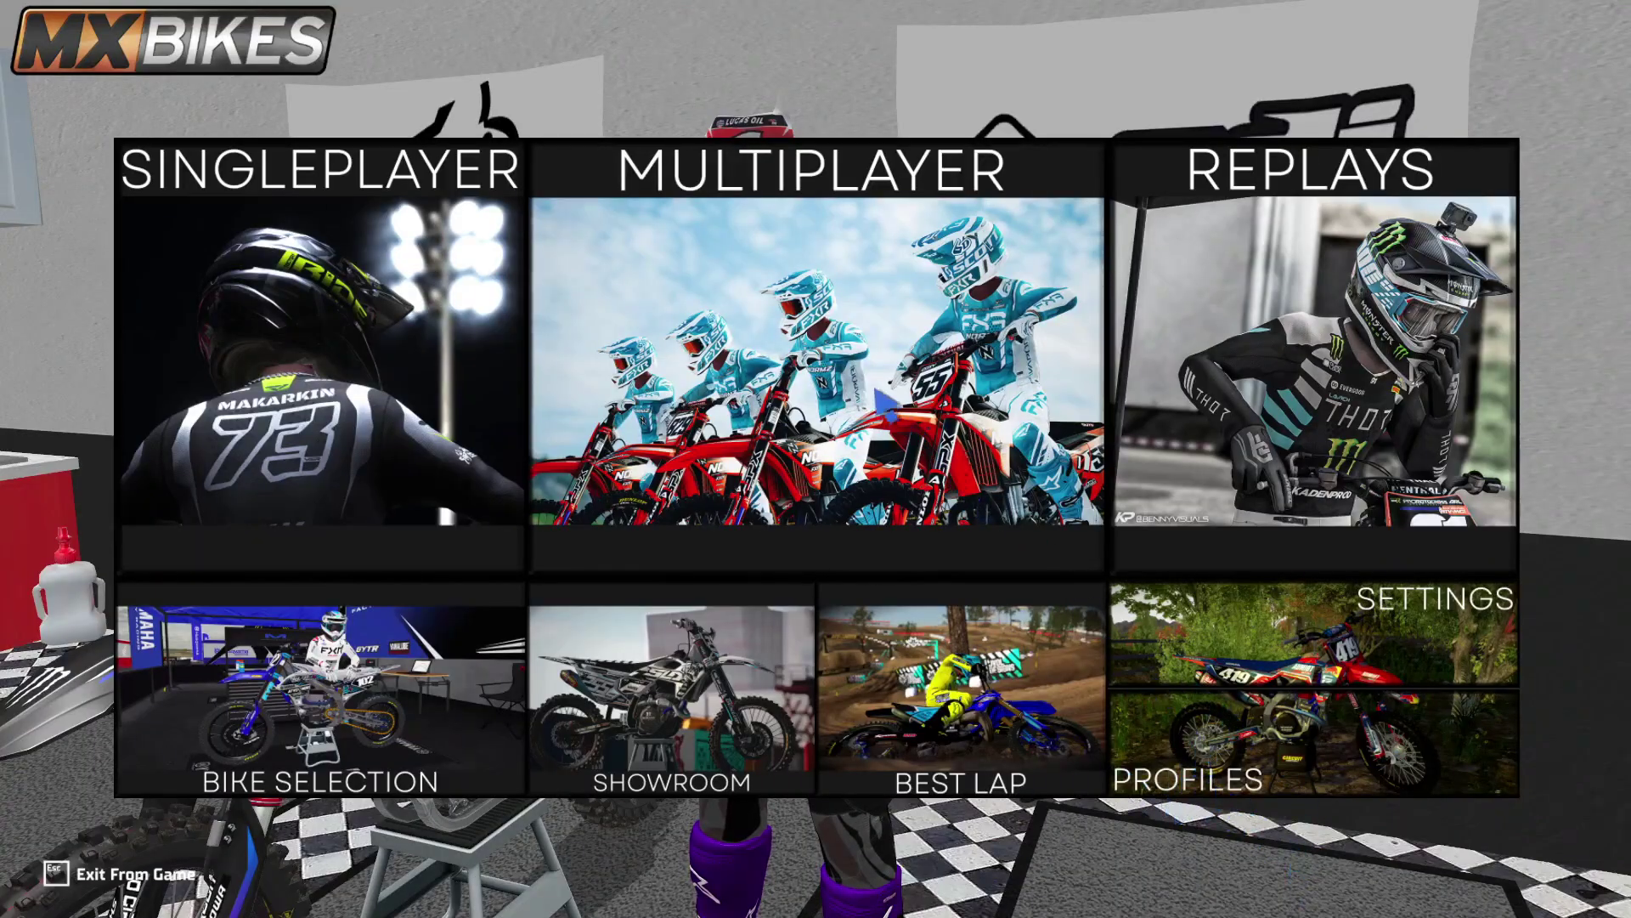
In MX Bikes, open the singleplayer testing setup and choose the autumn falls track.
left_click(455, 327)
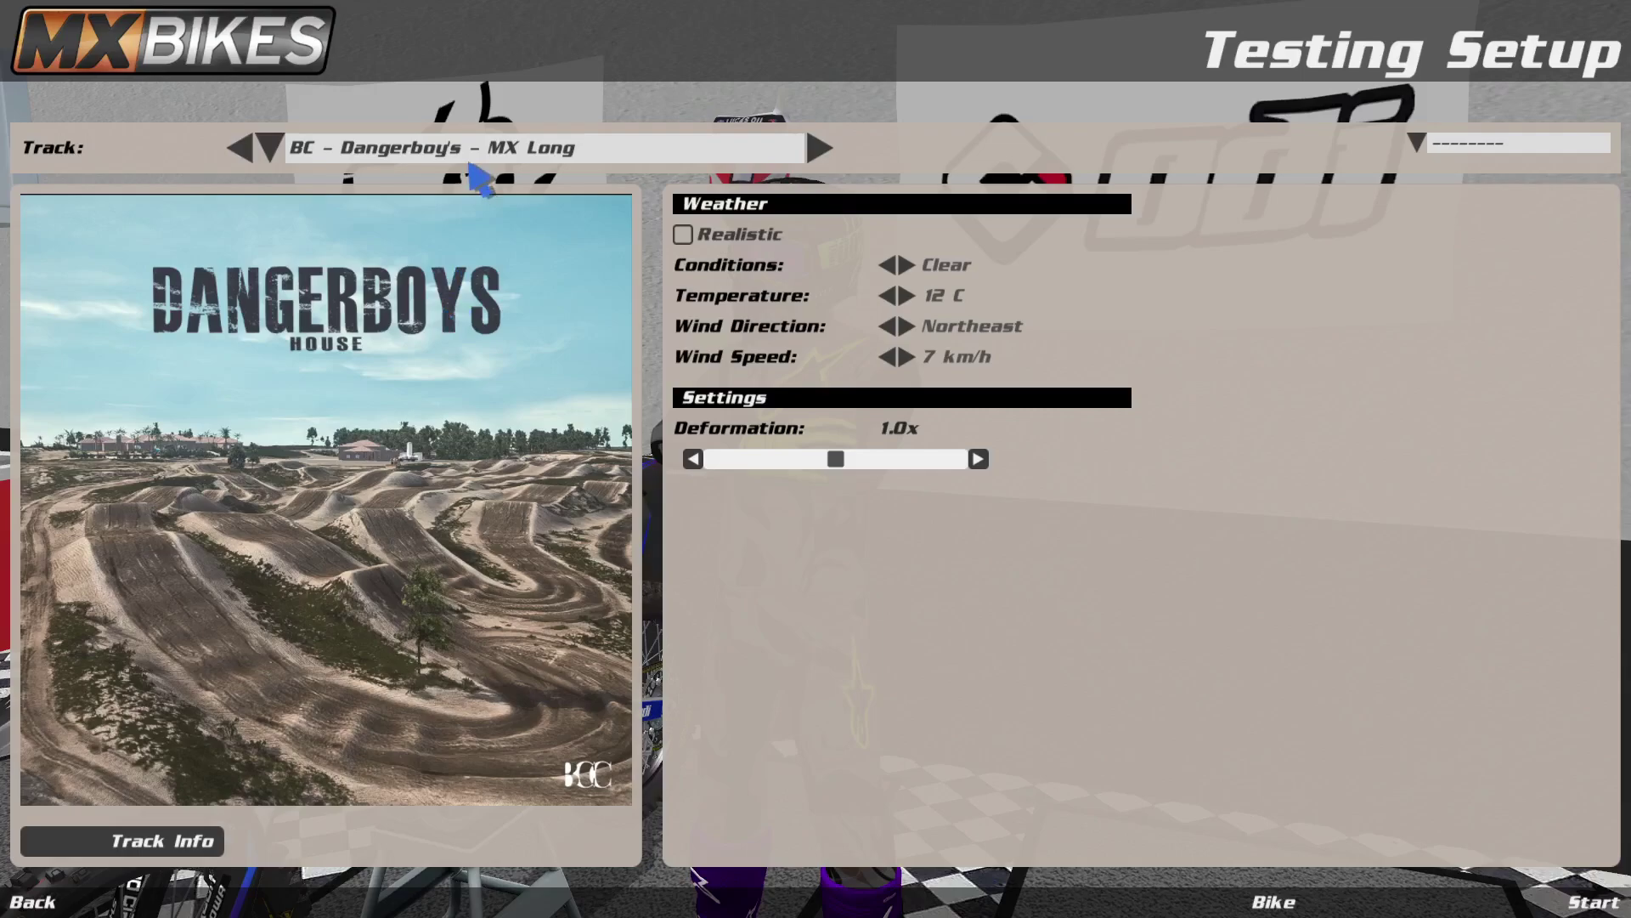
left_click(470, 164)
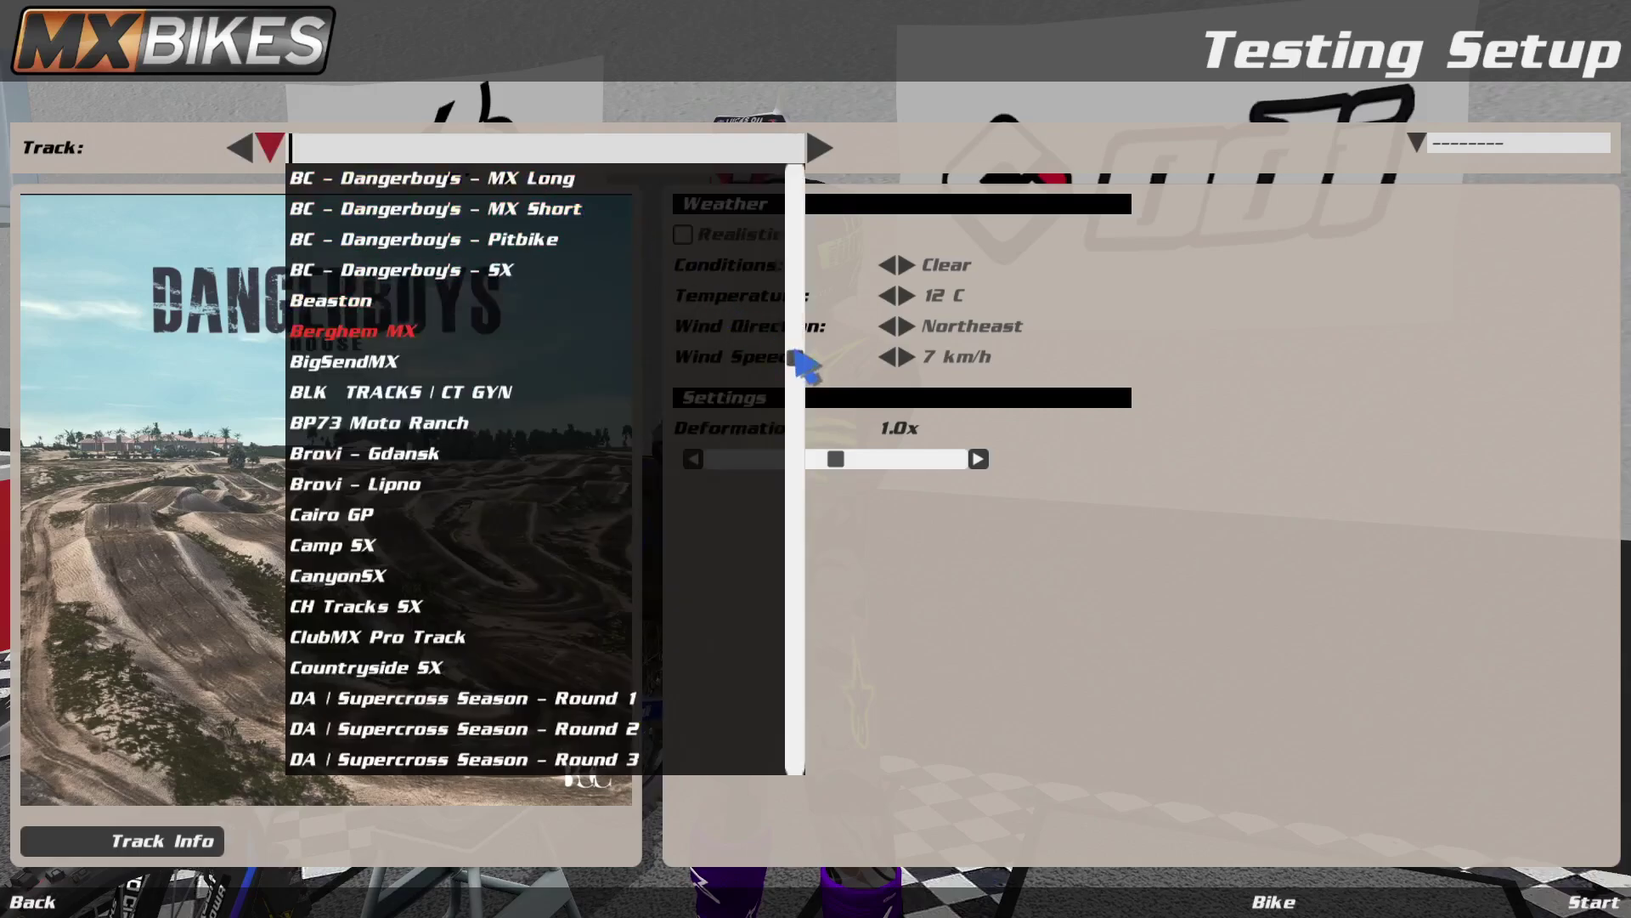
scroll(803, 364, "up", 5)
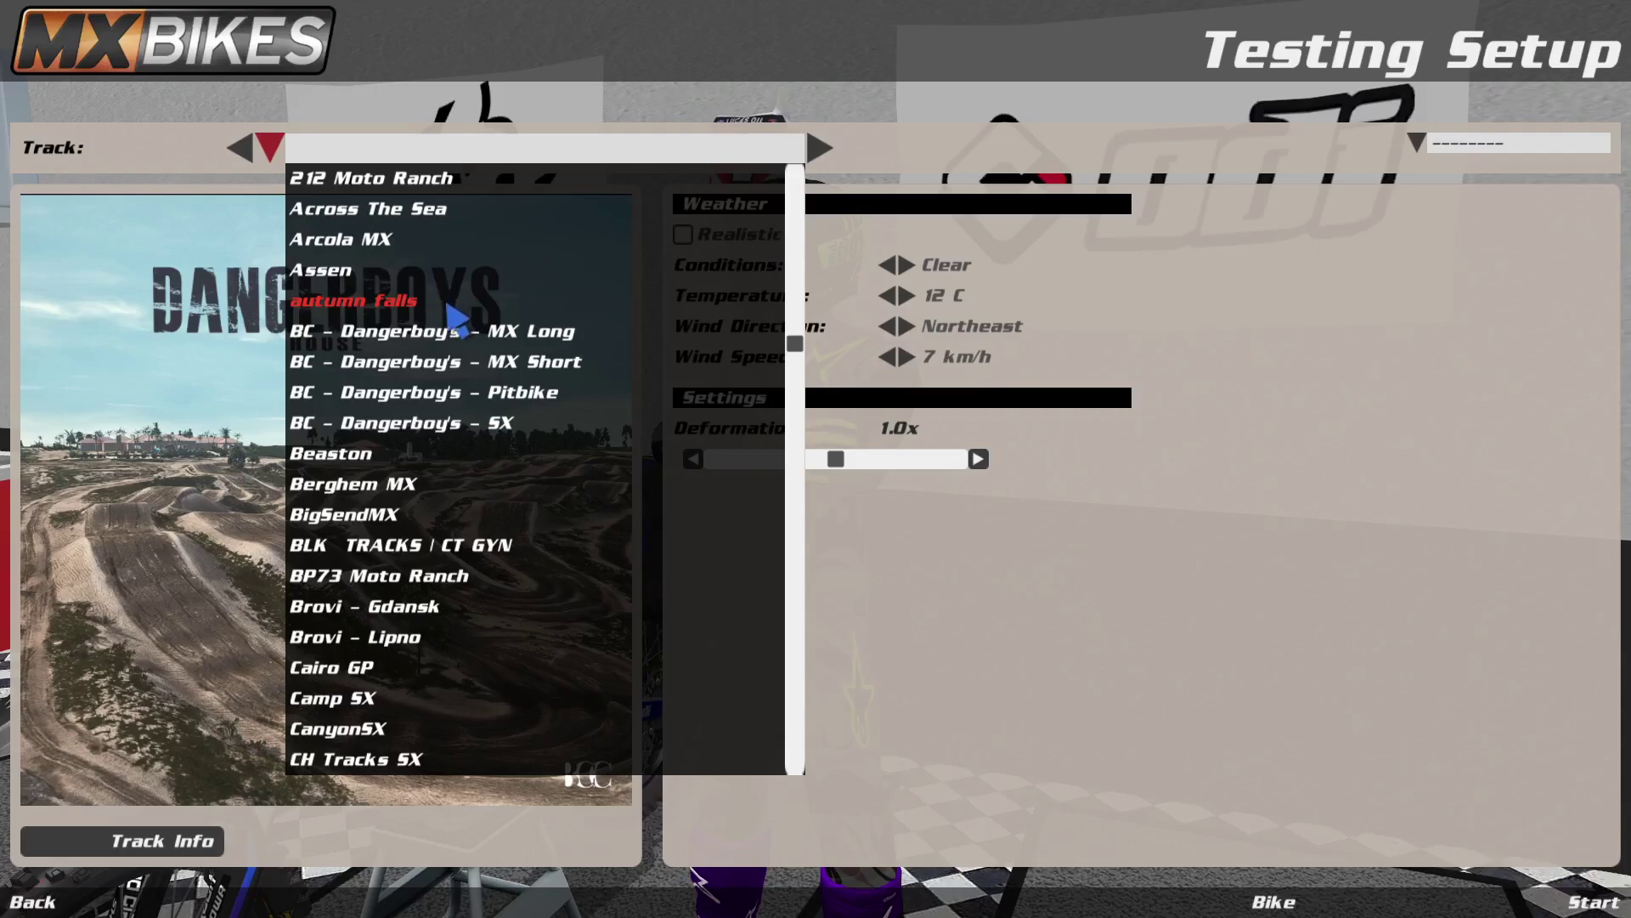
left_click(429, 311)
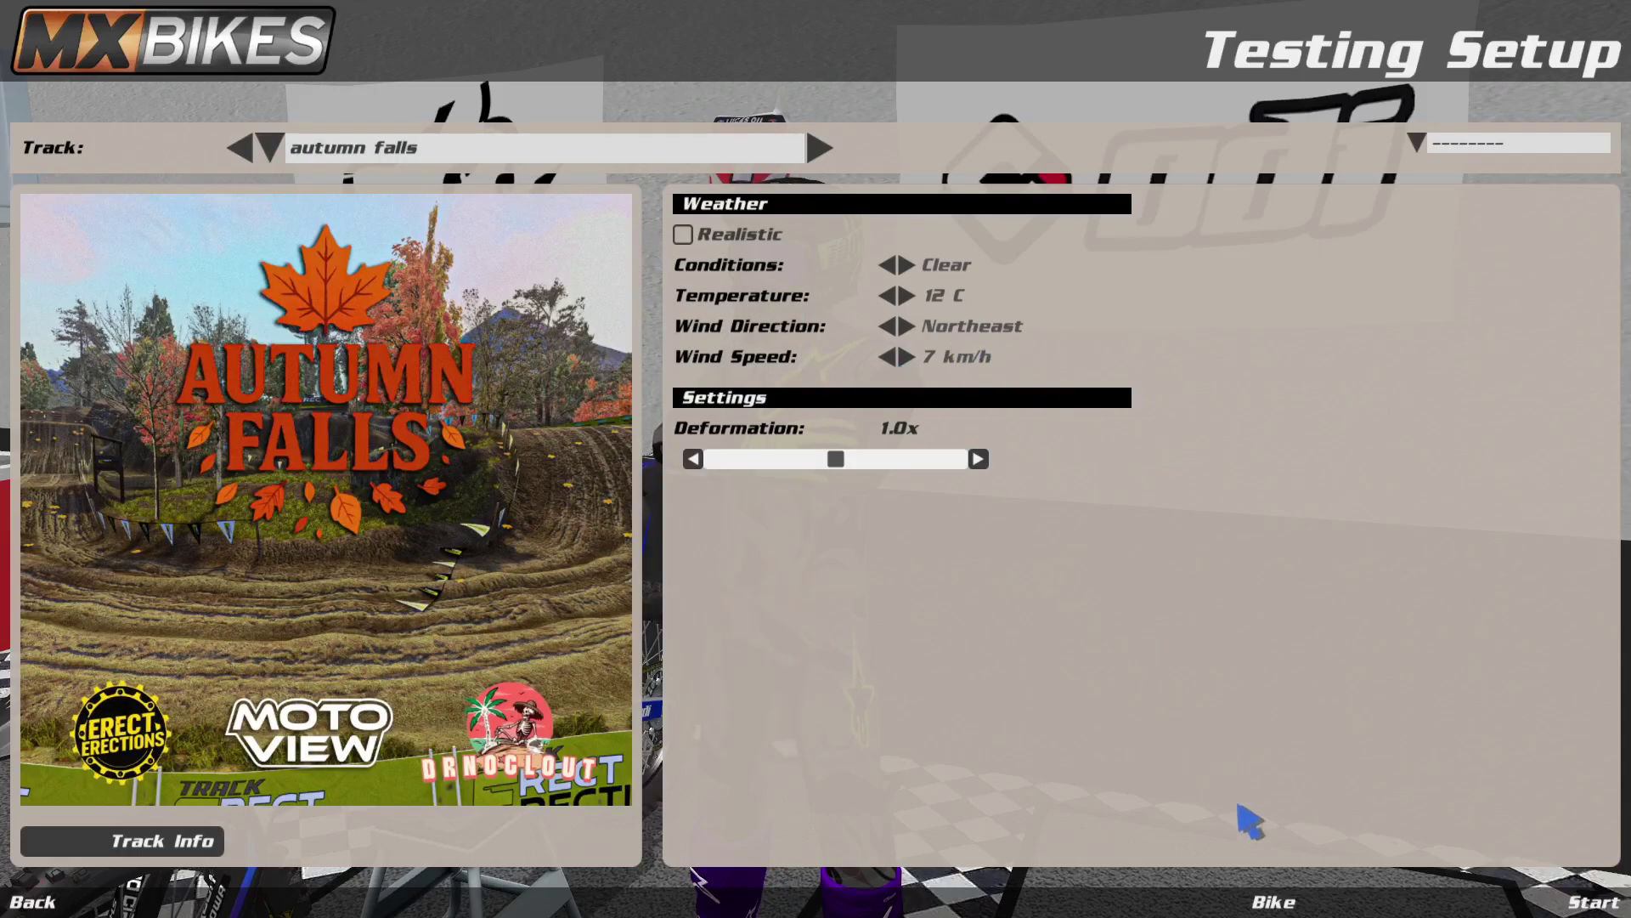
left_click(1300, 897)
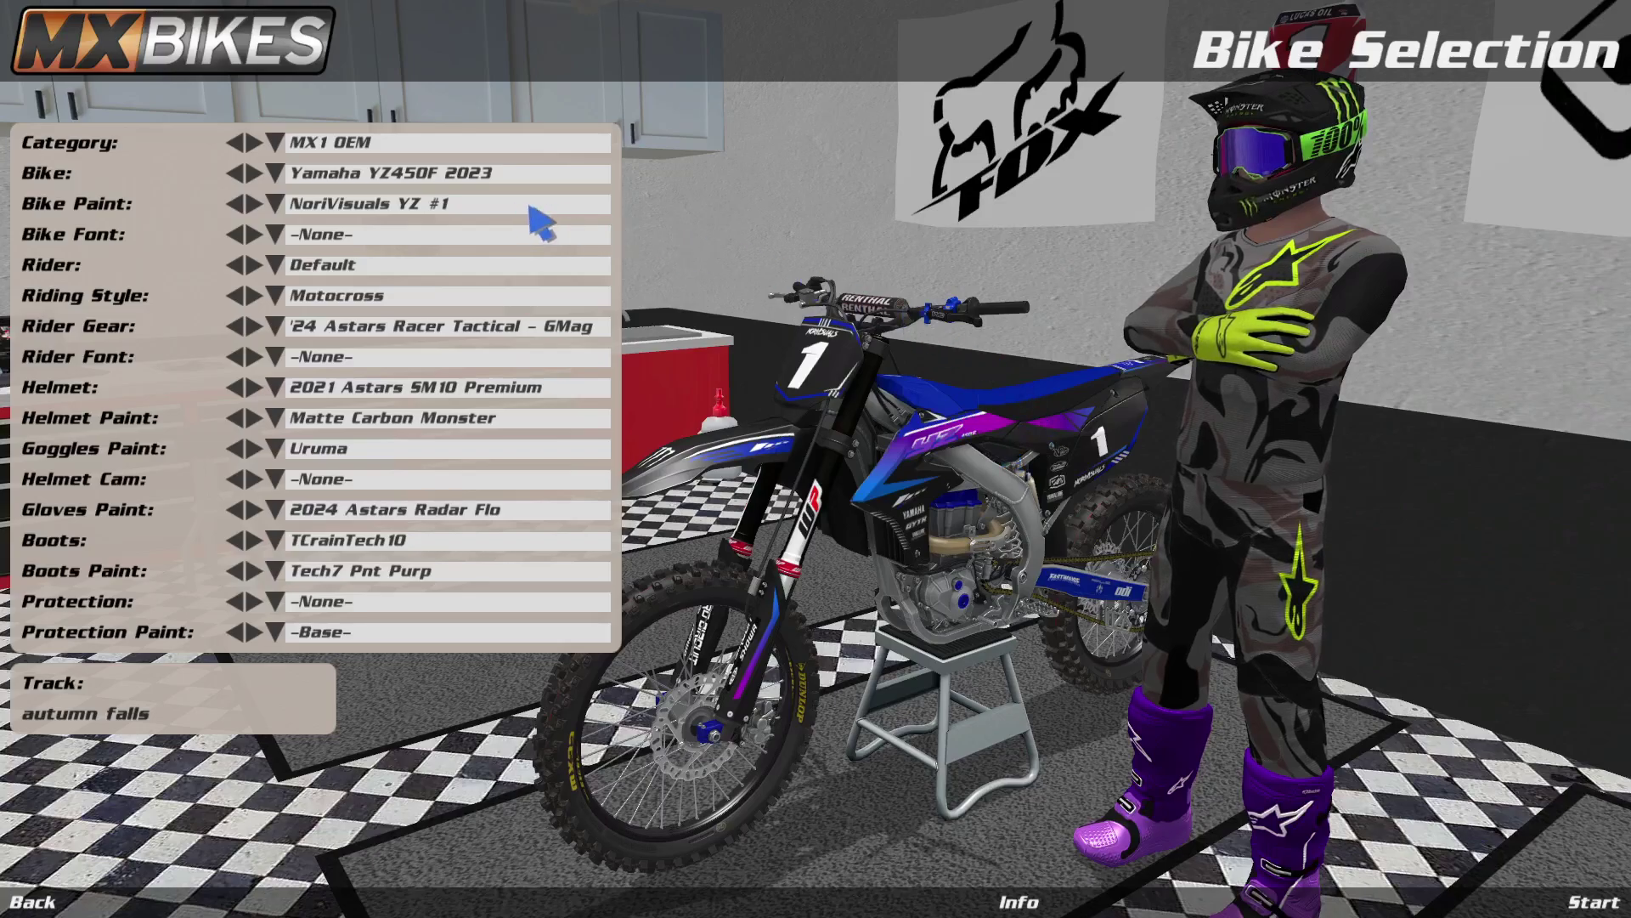
left_click(466, 205)
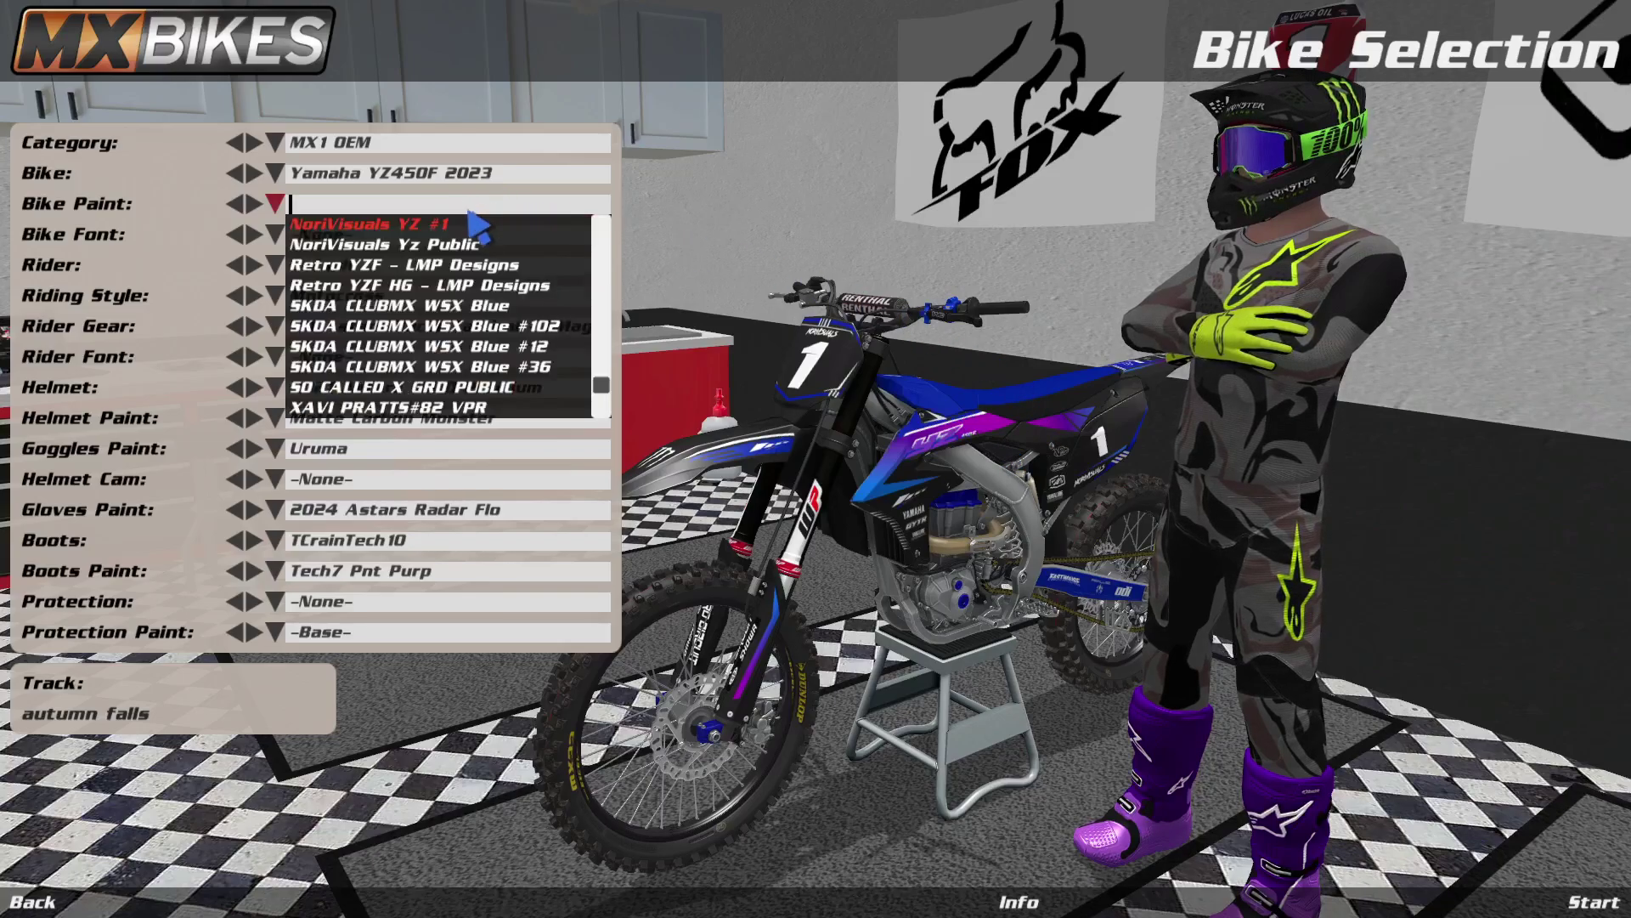
scroll(610, 408, "down", 1)
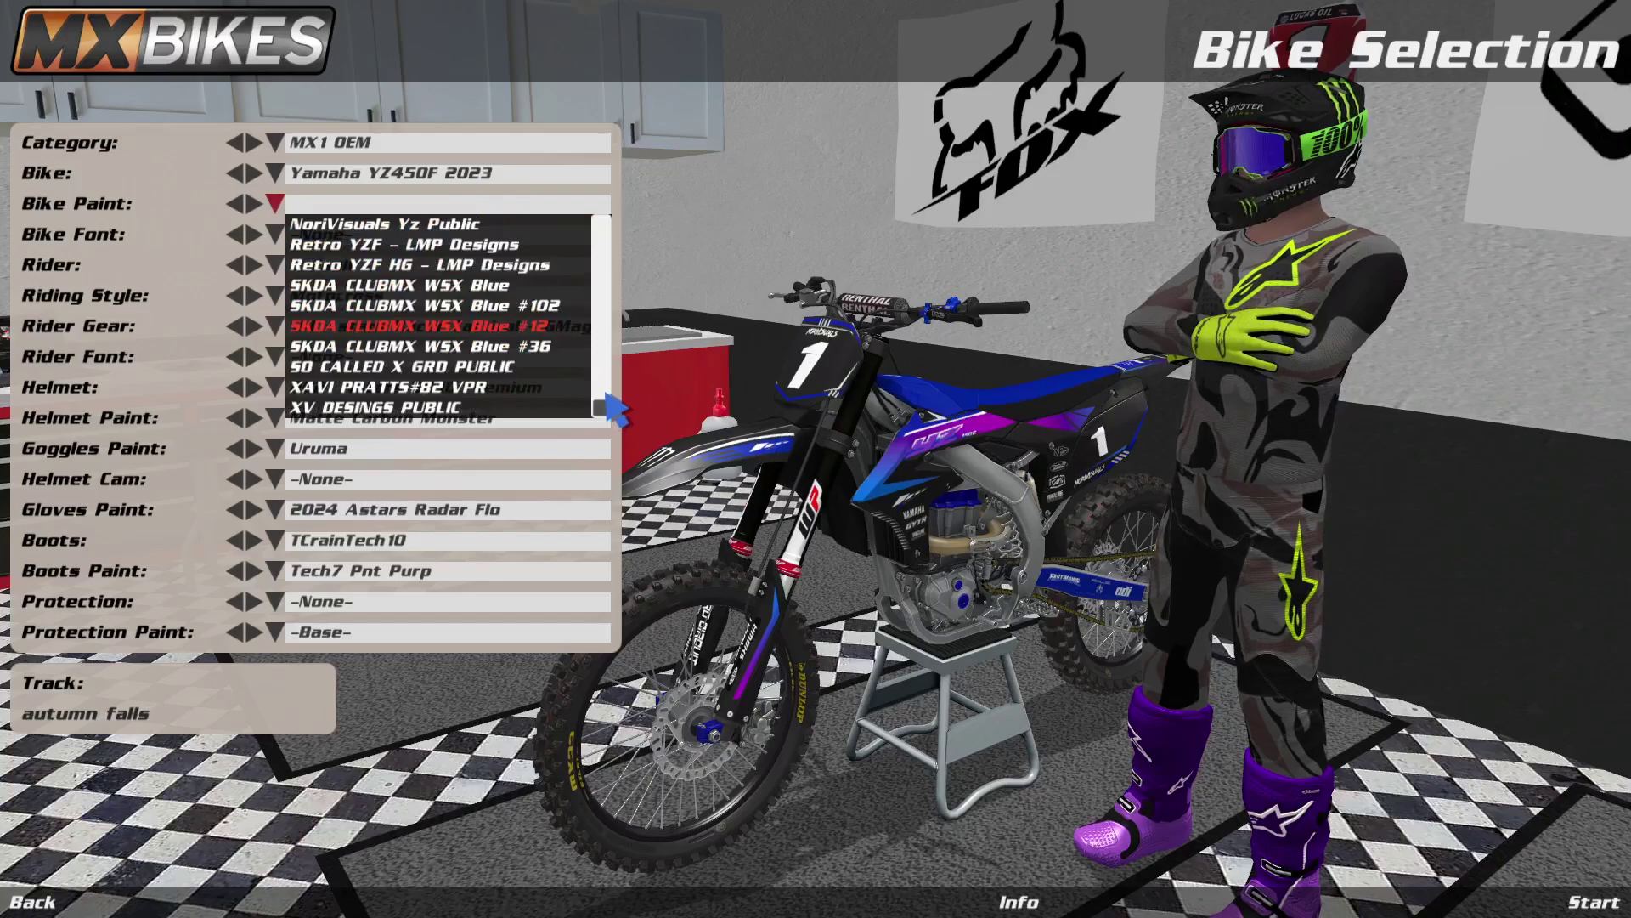
scroll(612, 413, "up", 3)
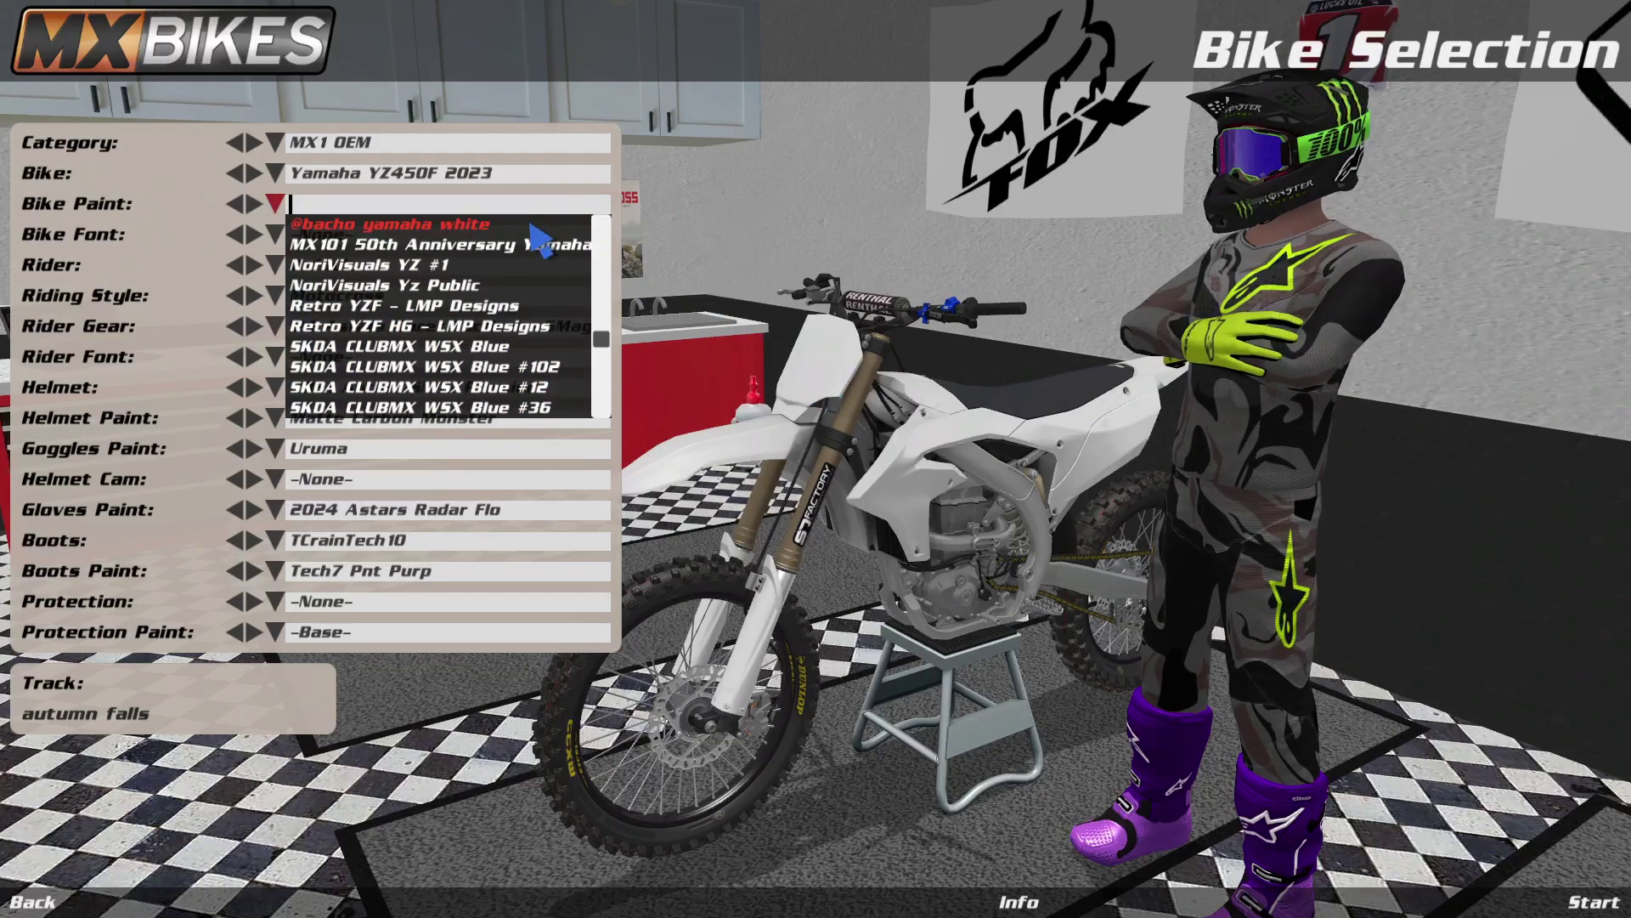
left_click(531, 226)
left_click_drag(1033, 327, 1072, 334)
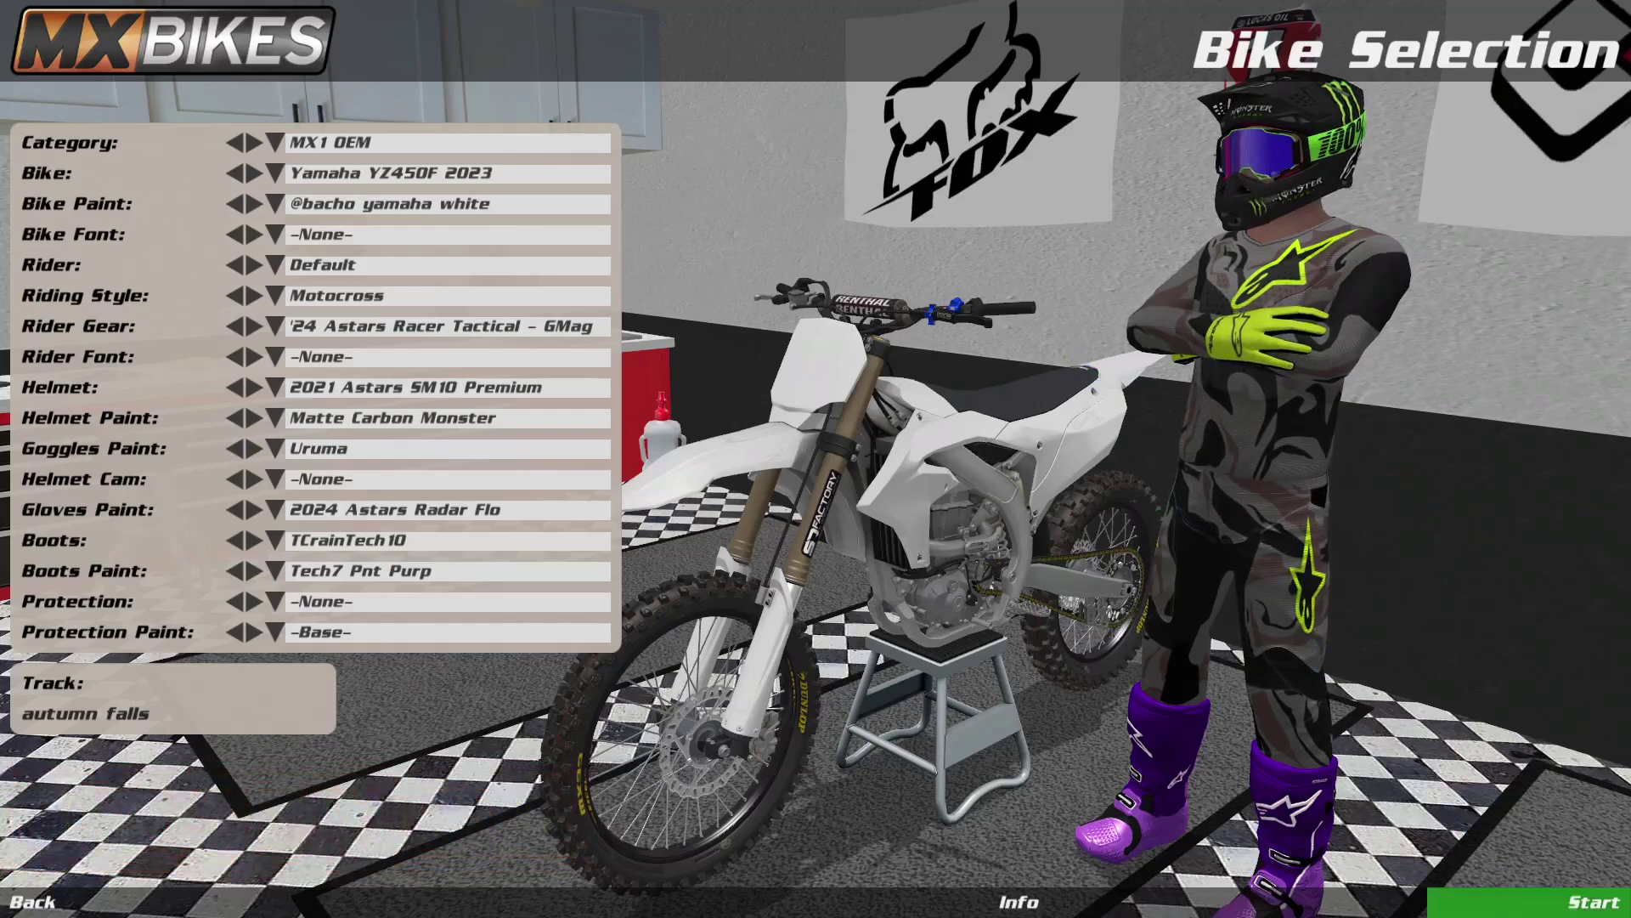
left_click(1529, 901)
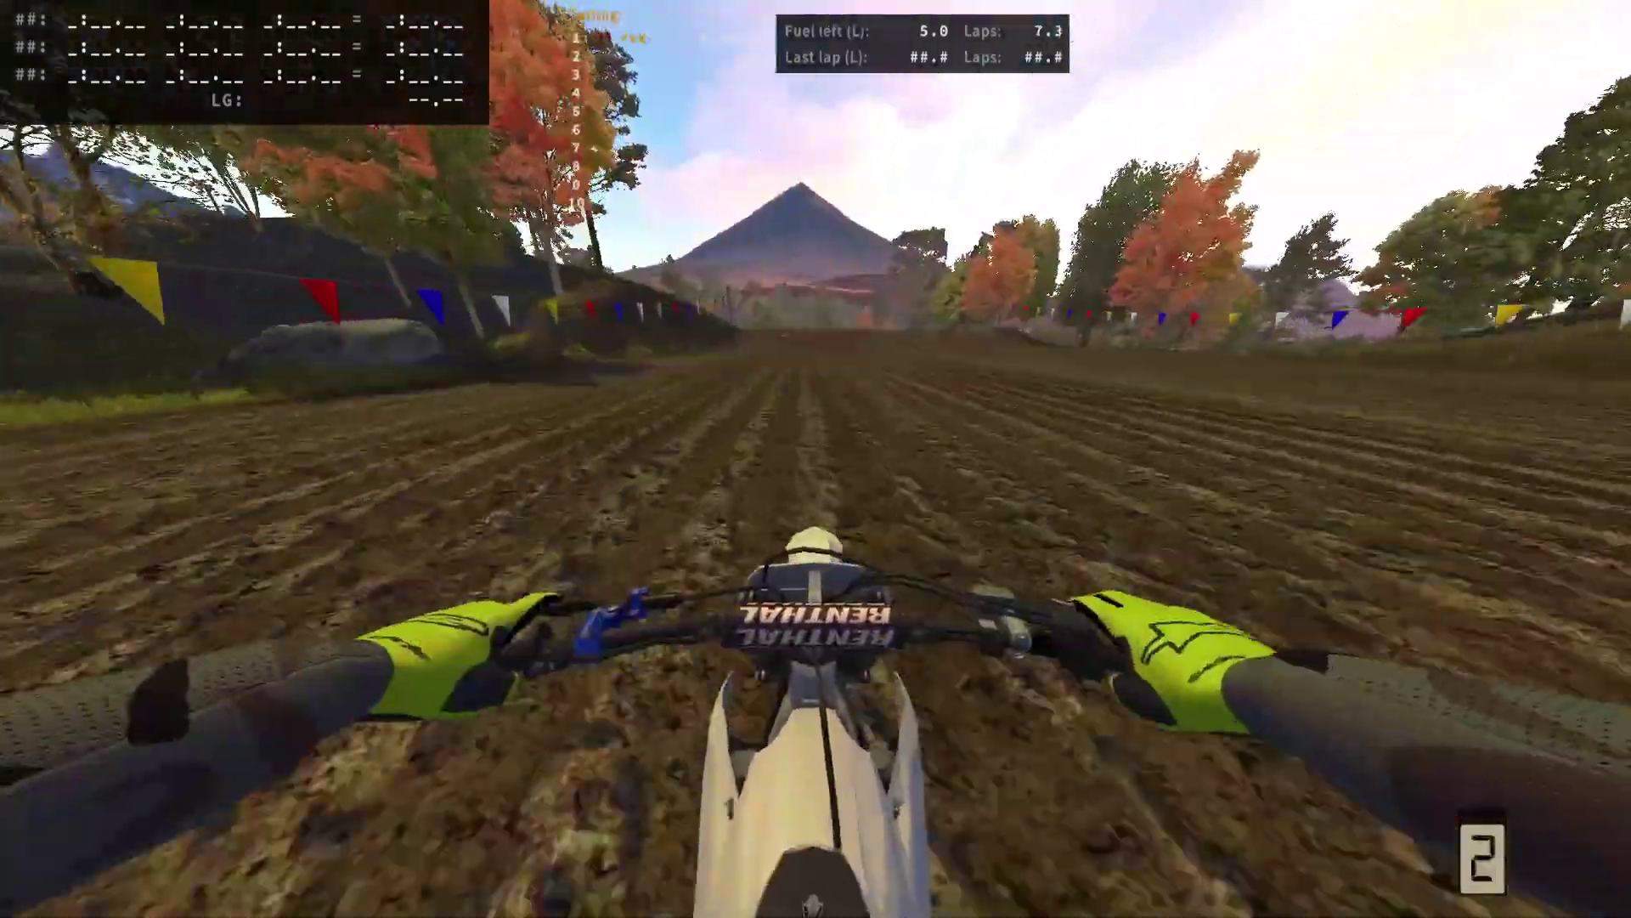
key("Up")
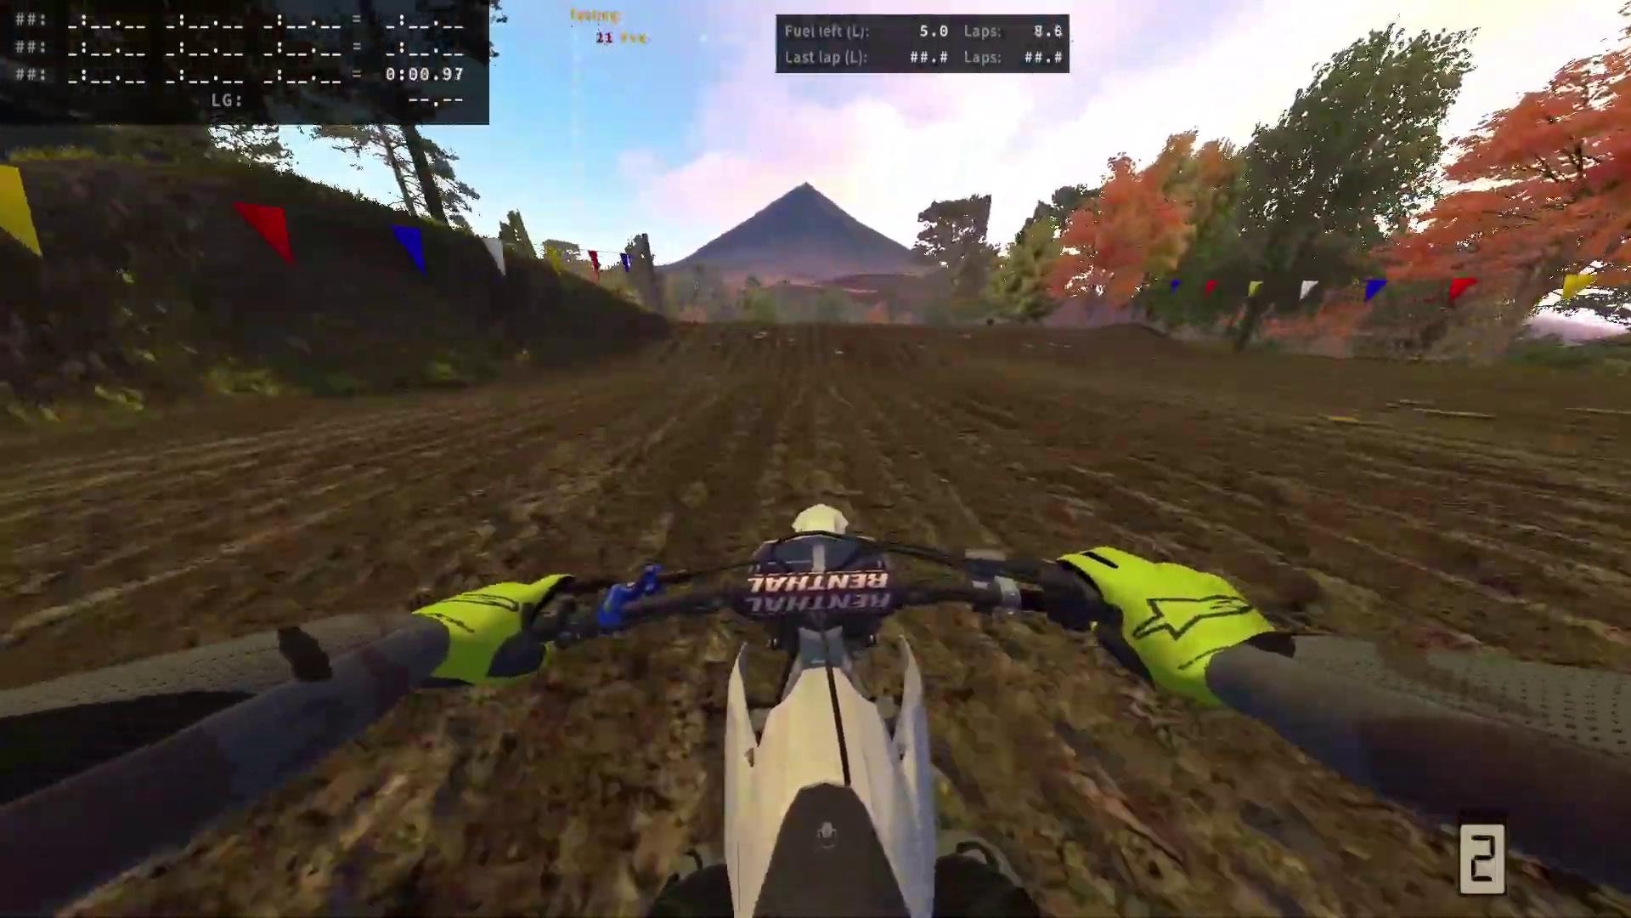
key("Left")
key("Up")
key("Right")
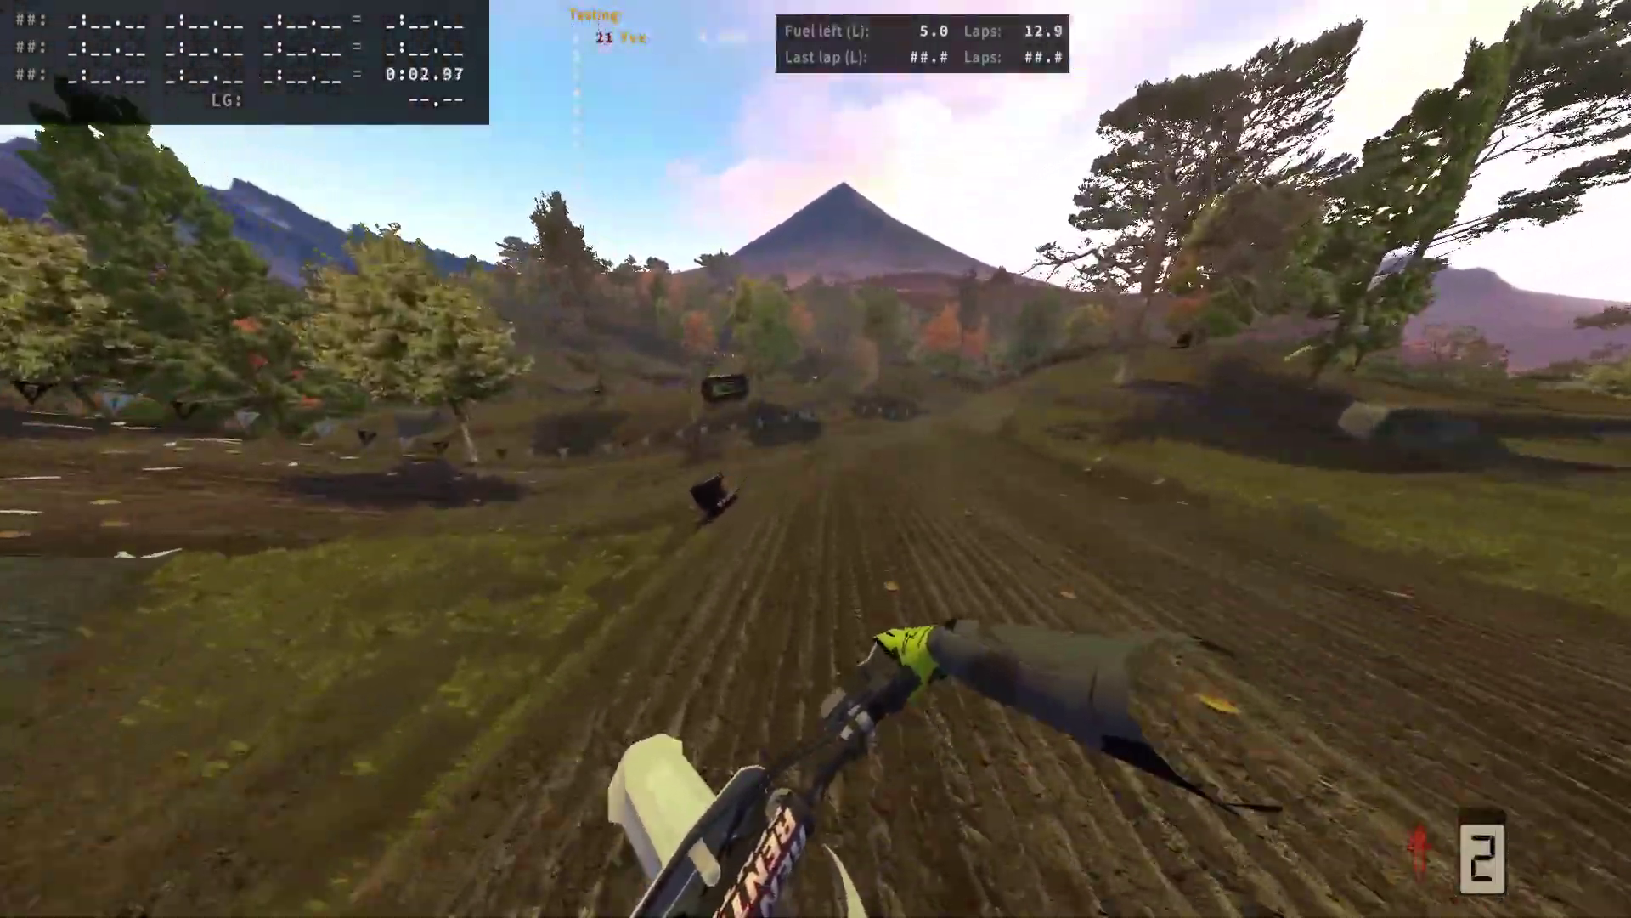
key("Up")
key("Right")
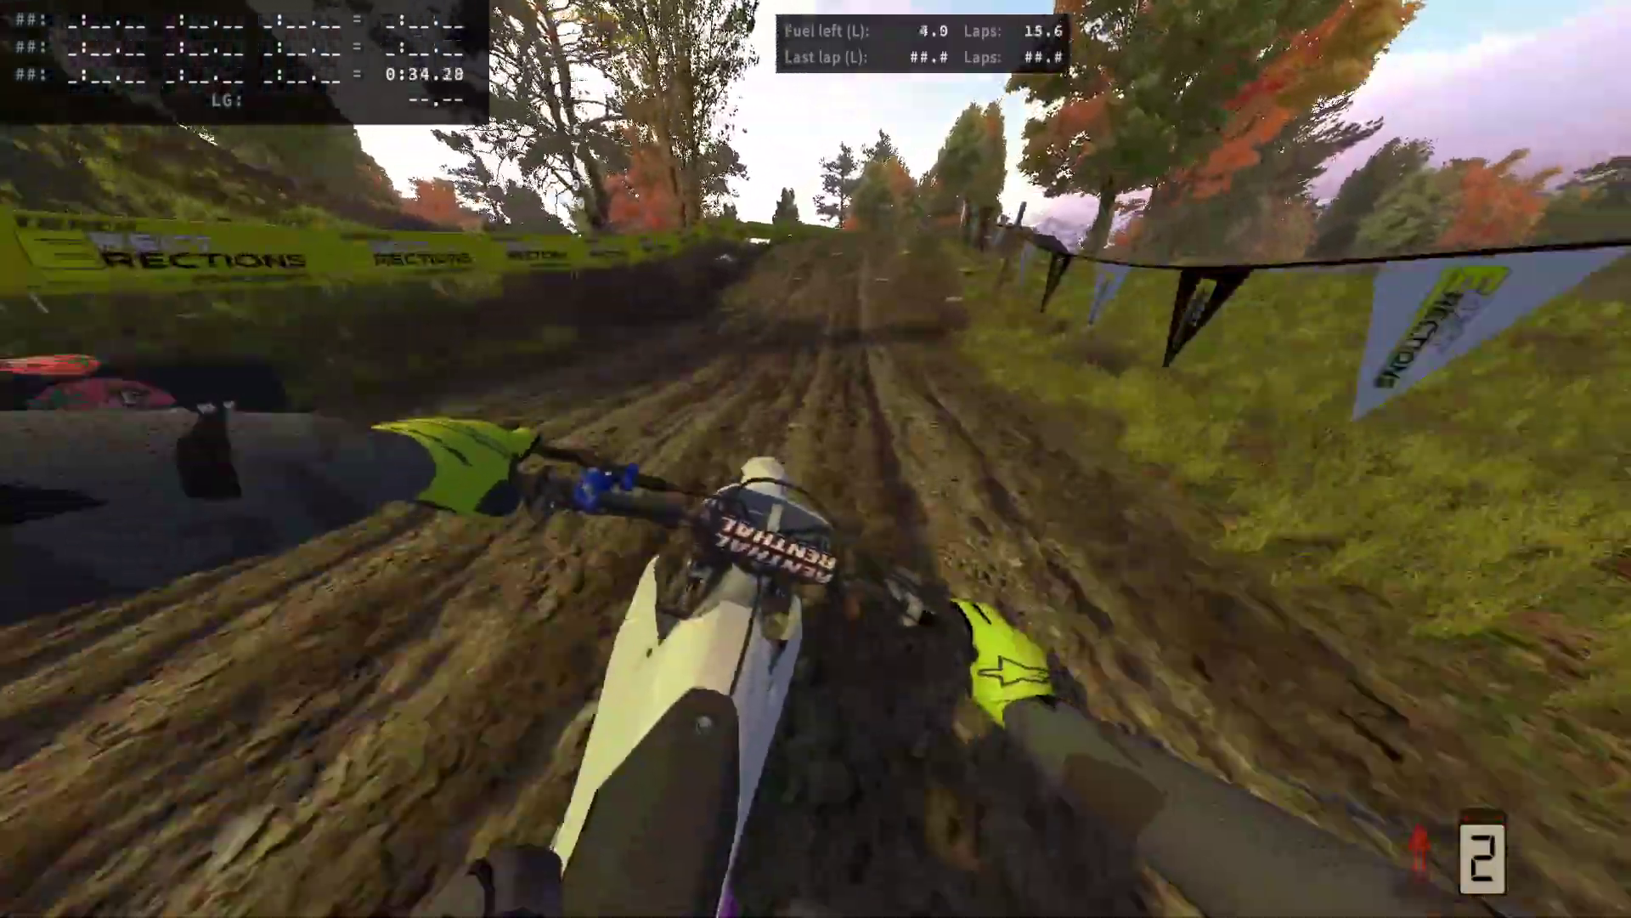
key("Up")
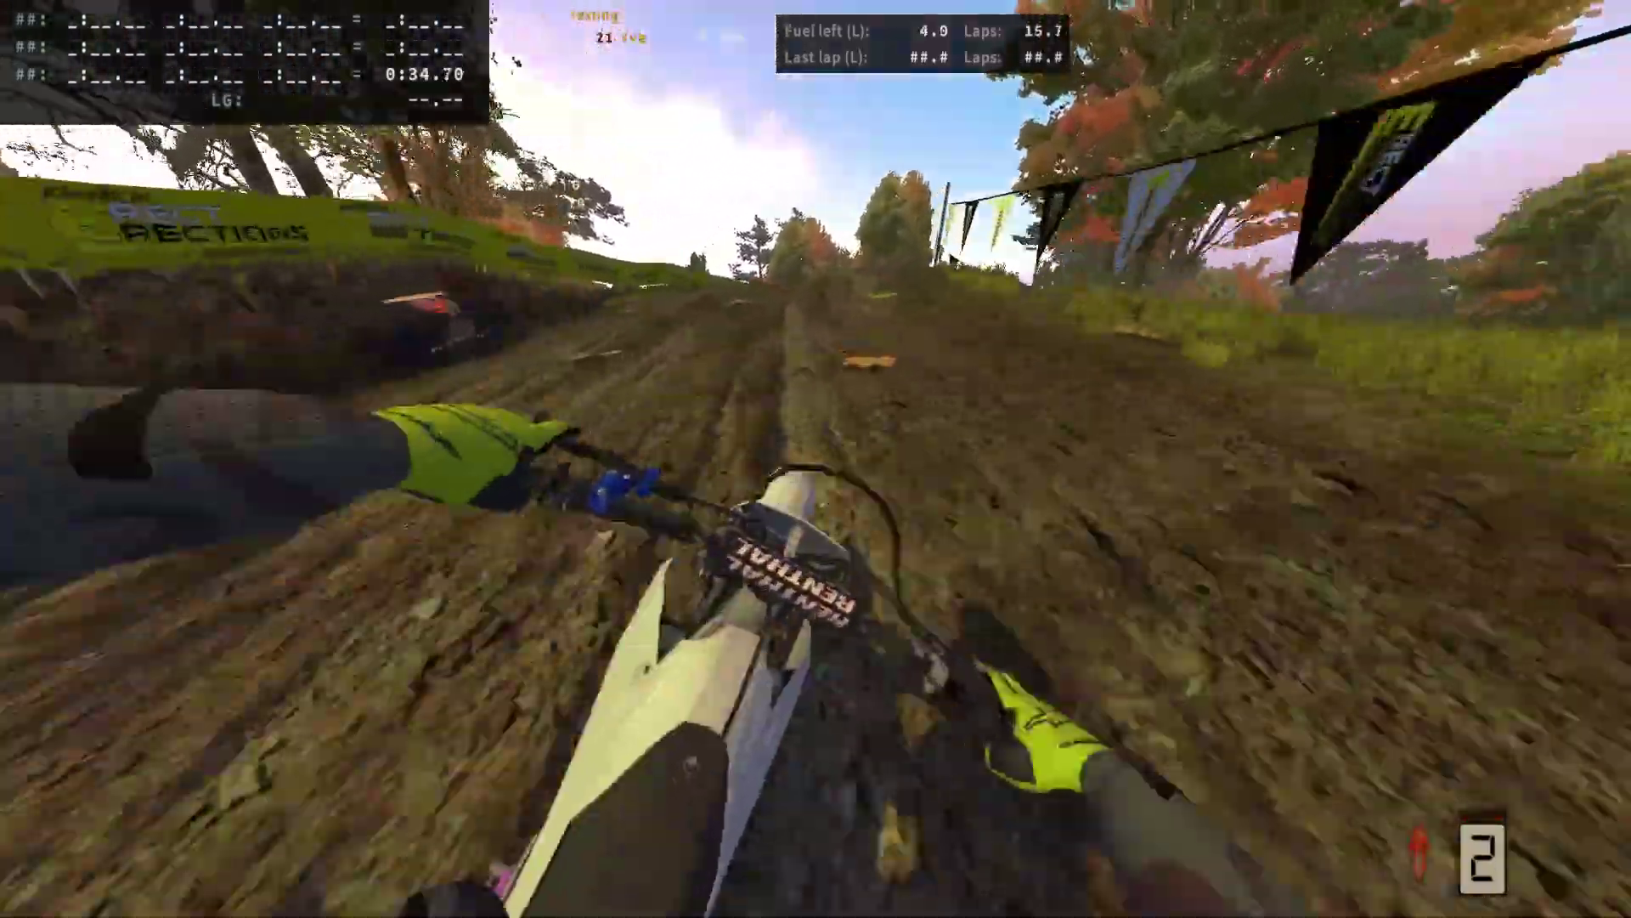
key("Up")
key("Right")
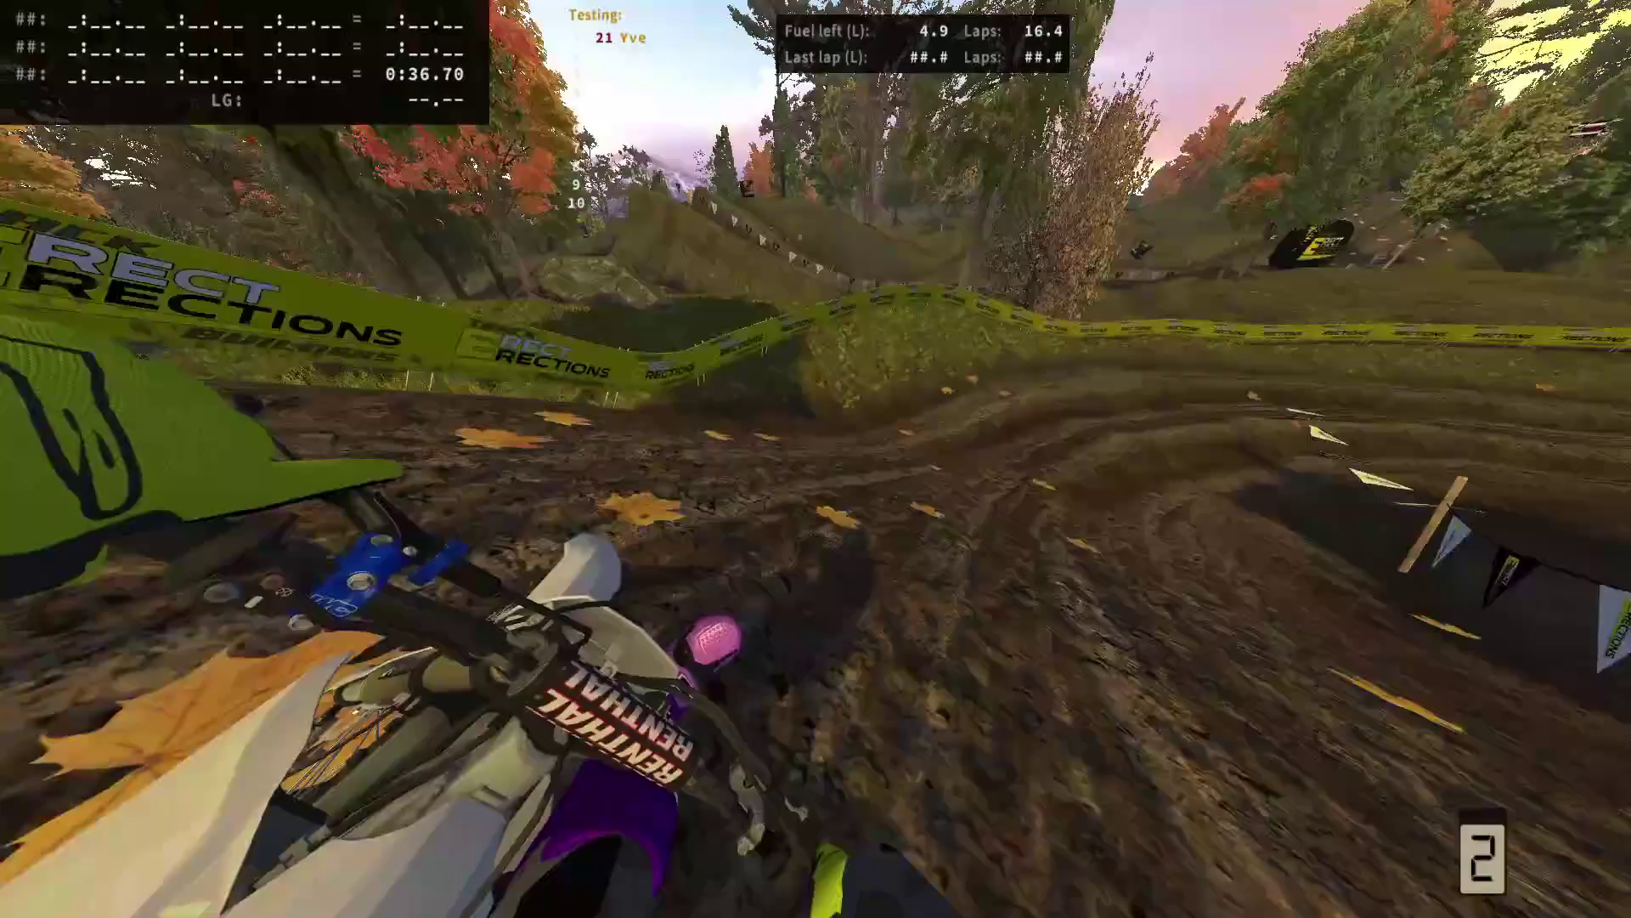
key("Up")
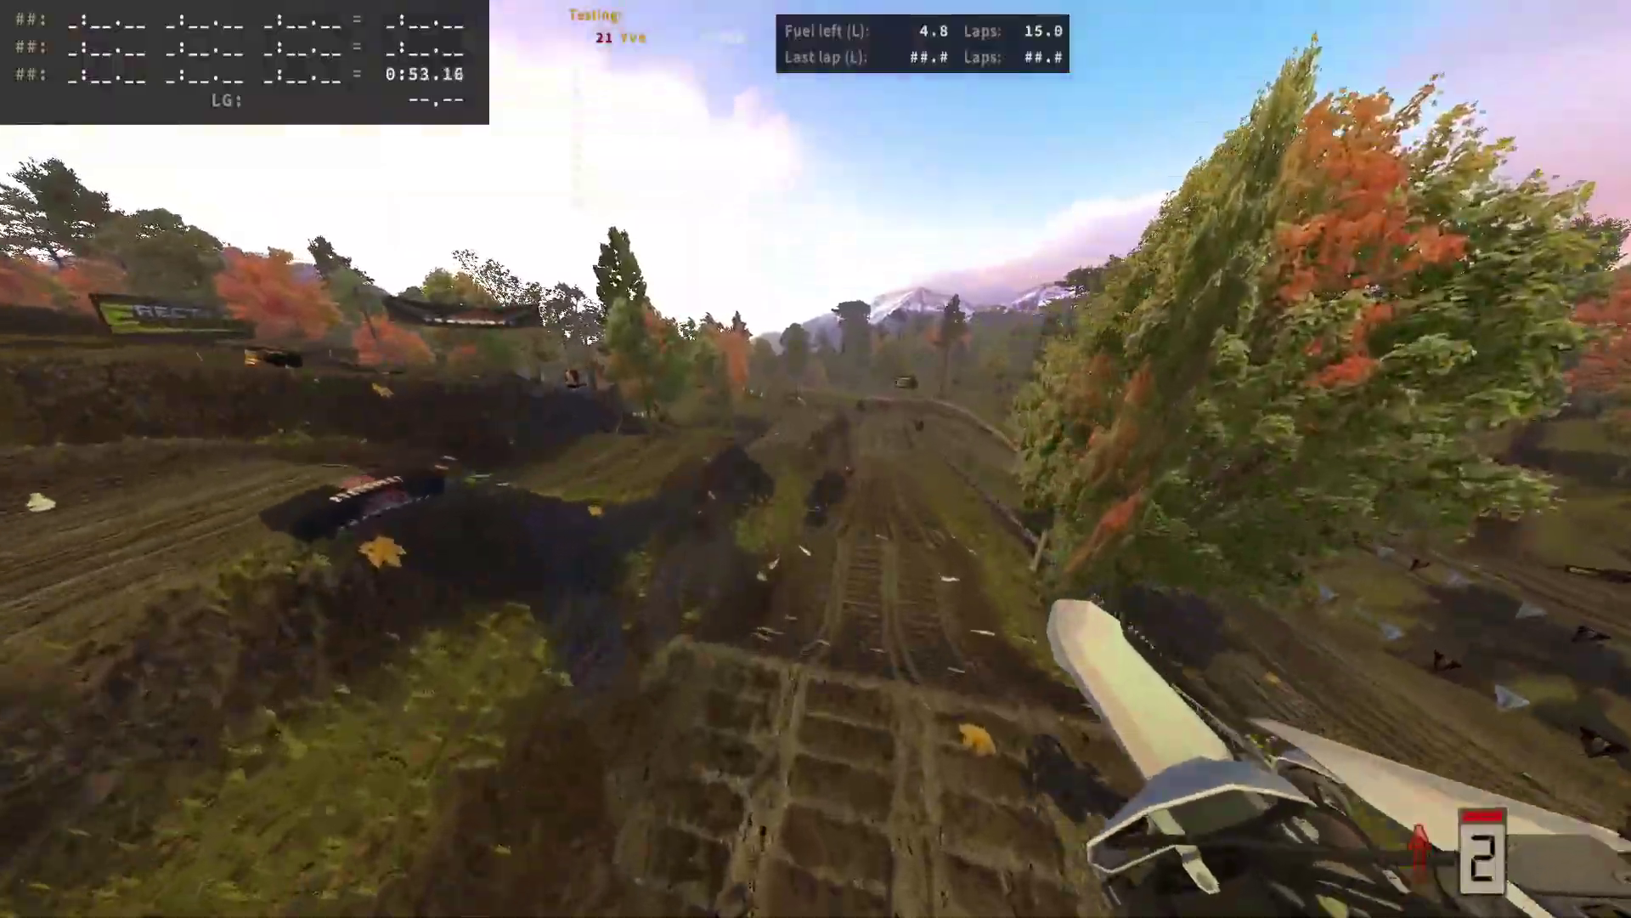
key("Up")
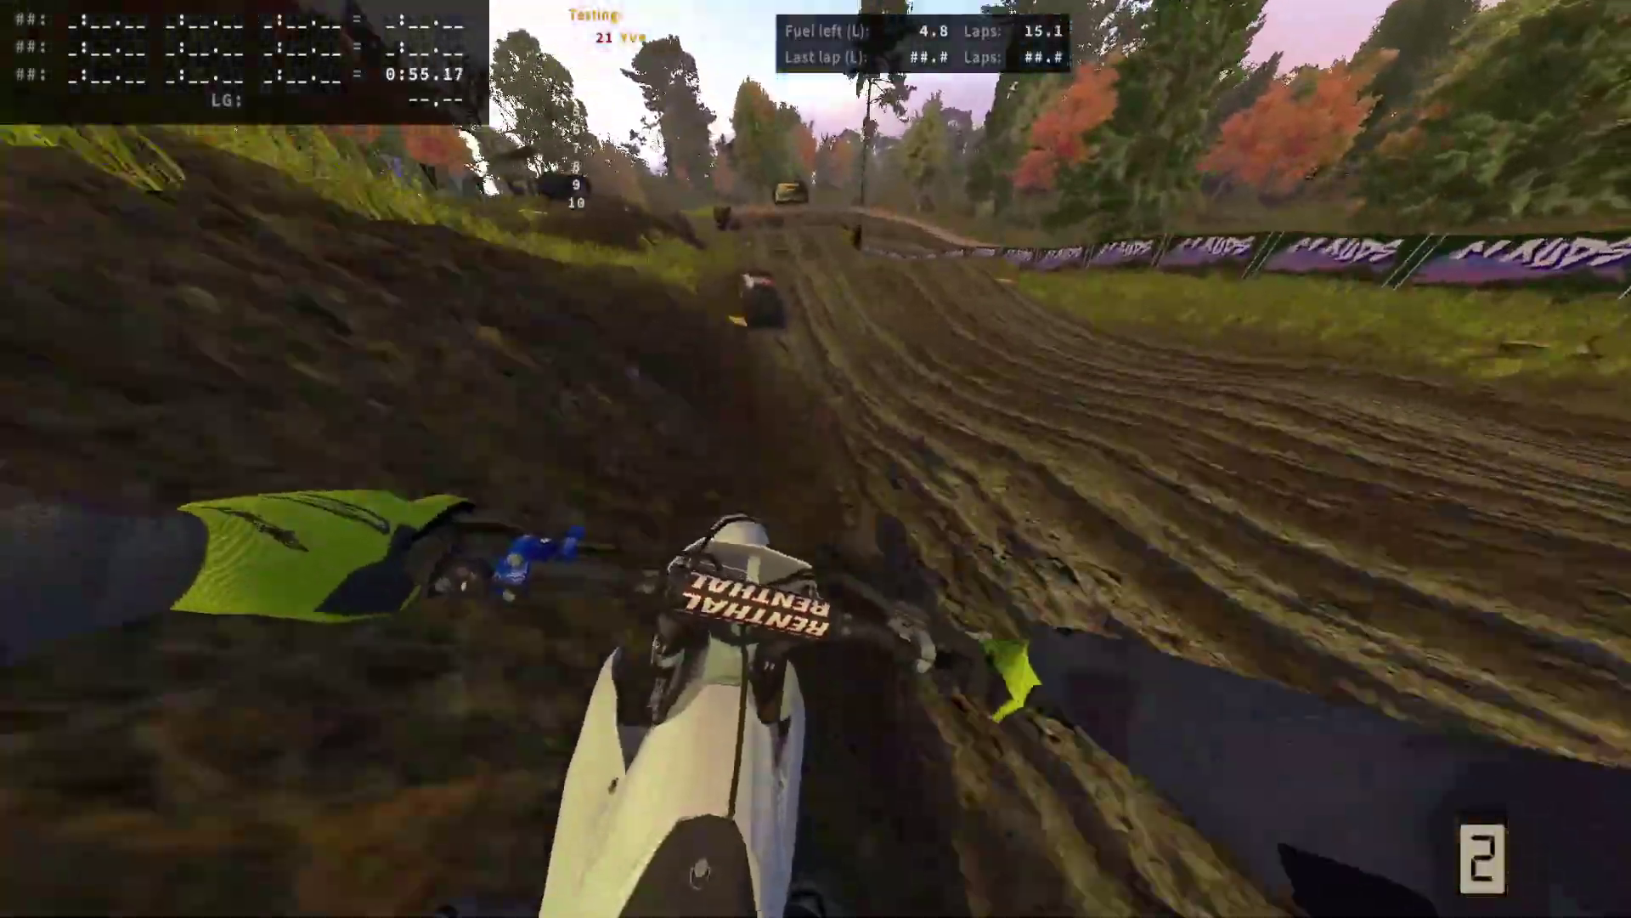
key("Up")
key("Right")
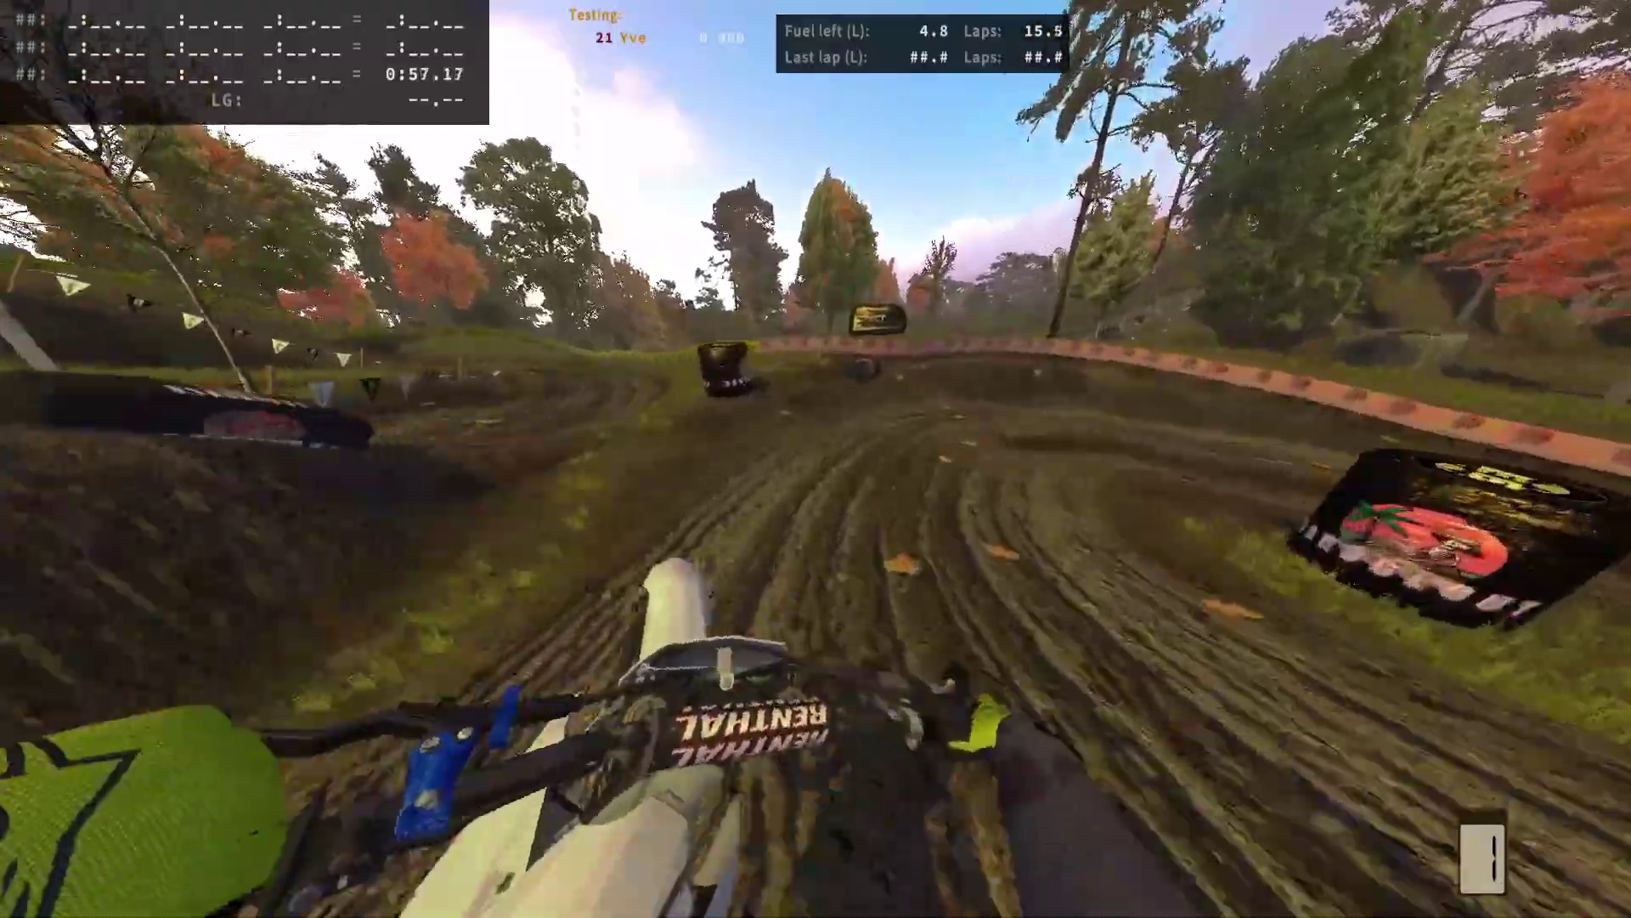
key("Up")
key("Left")
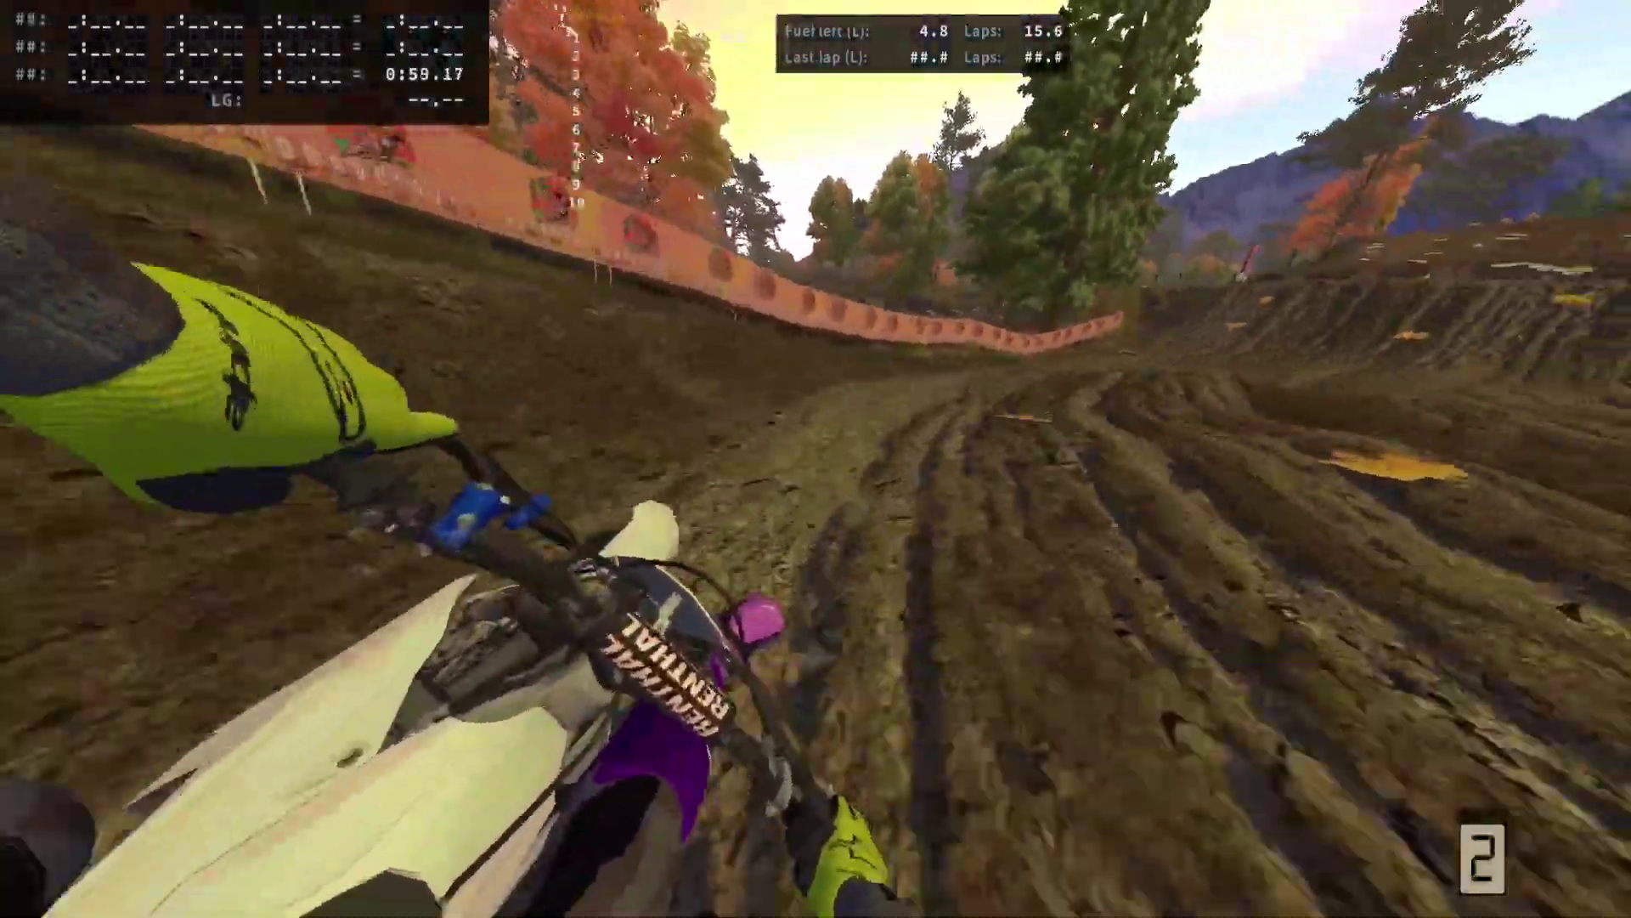
key("Up")
key("Up")
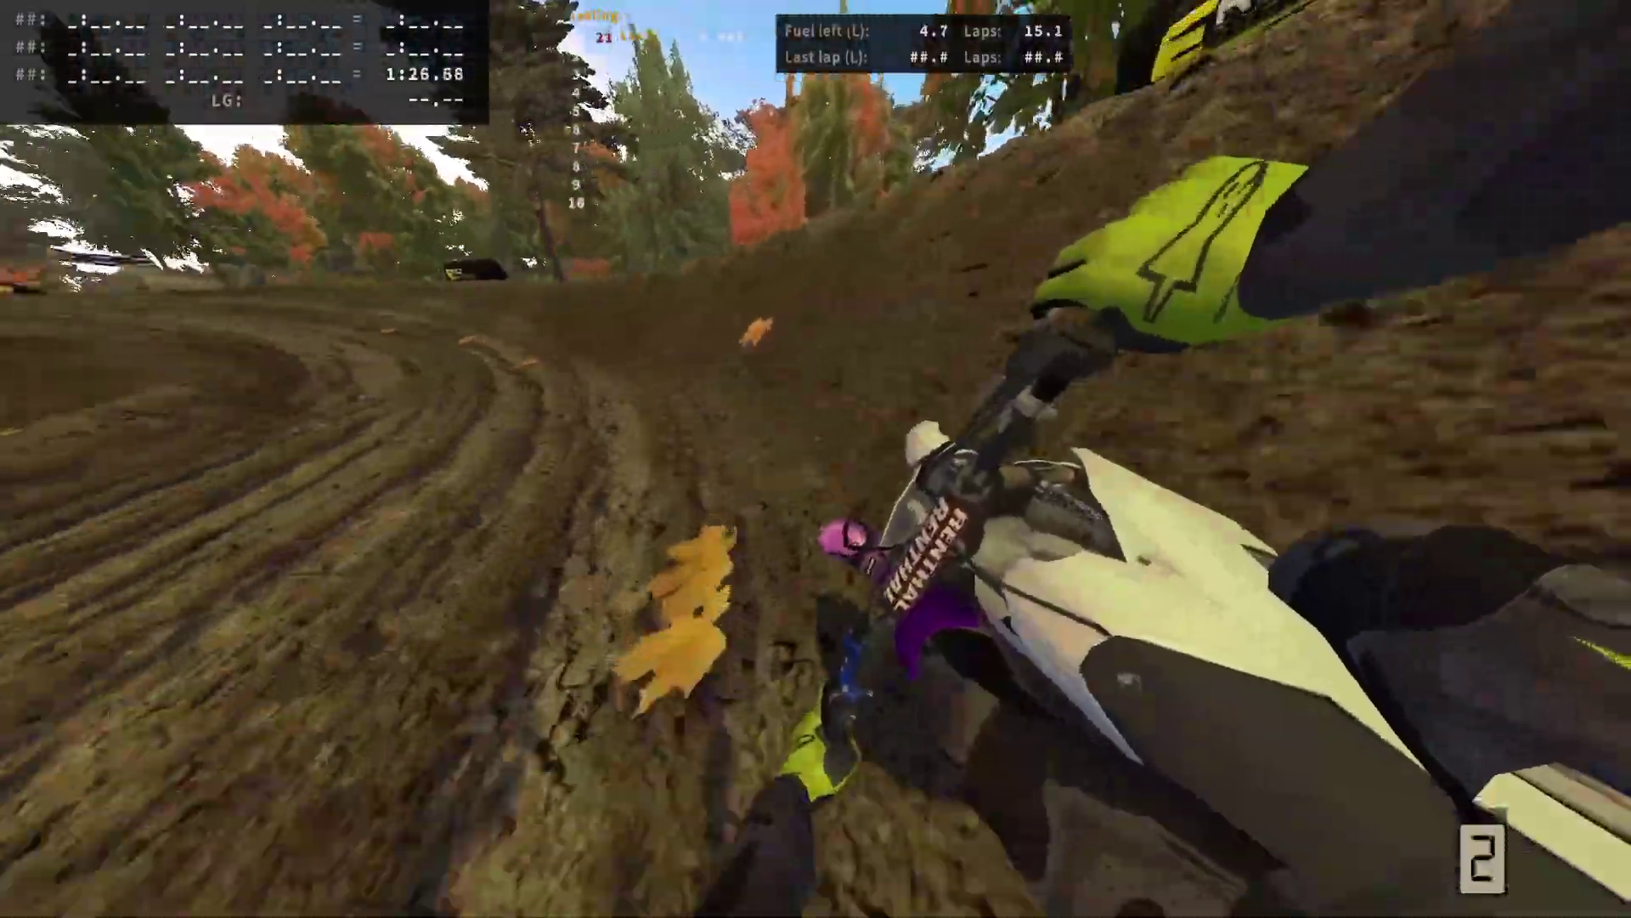
key("Up")
key("Left")
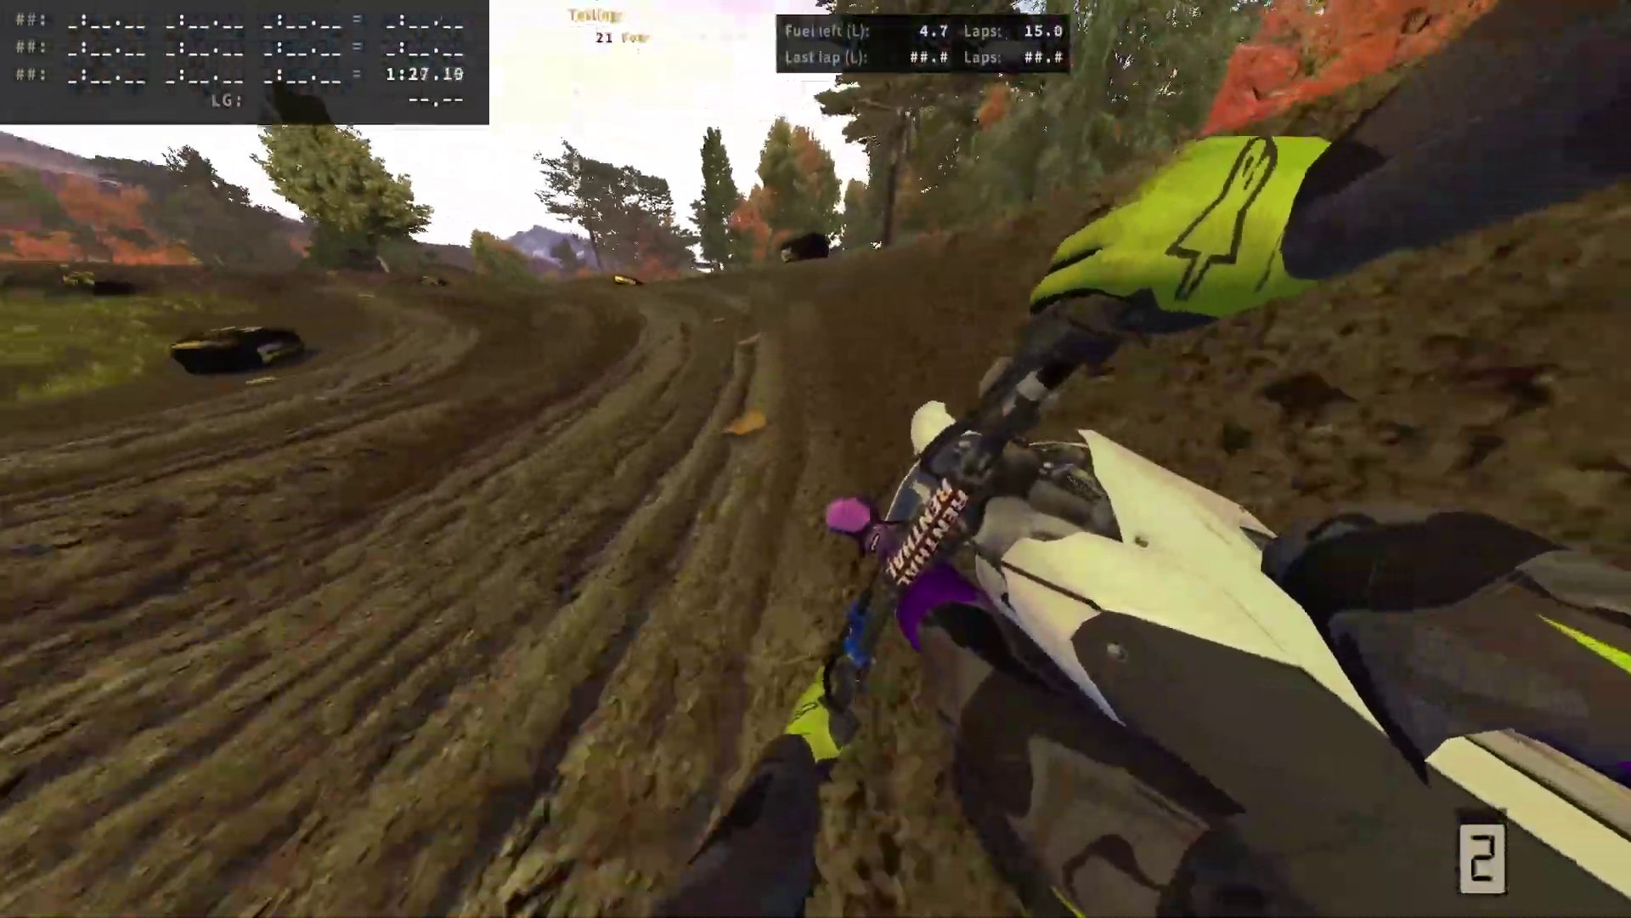
key("Up")
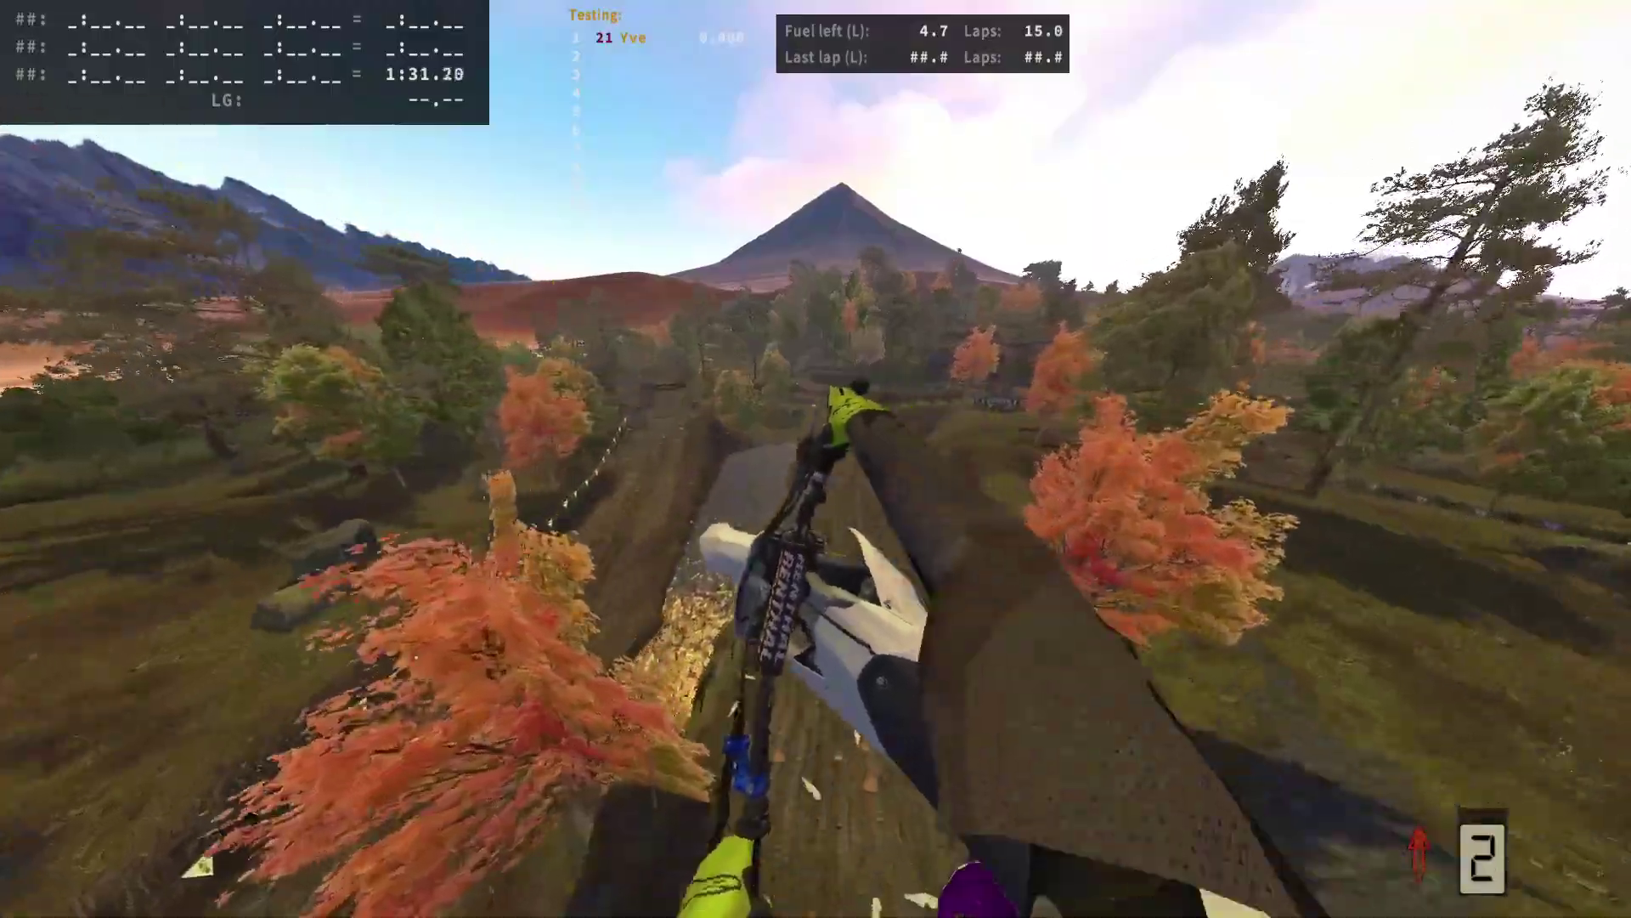
key("Up")
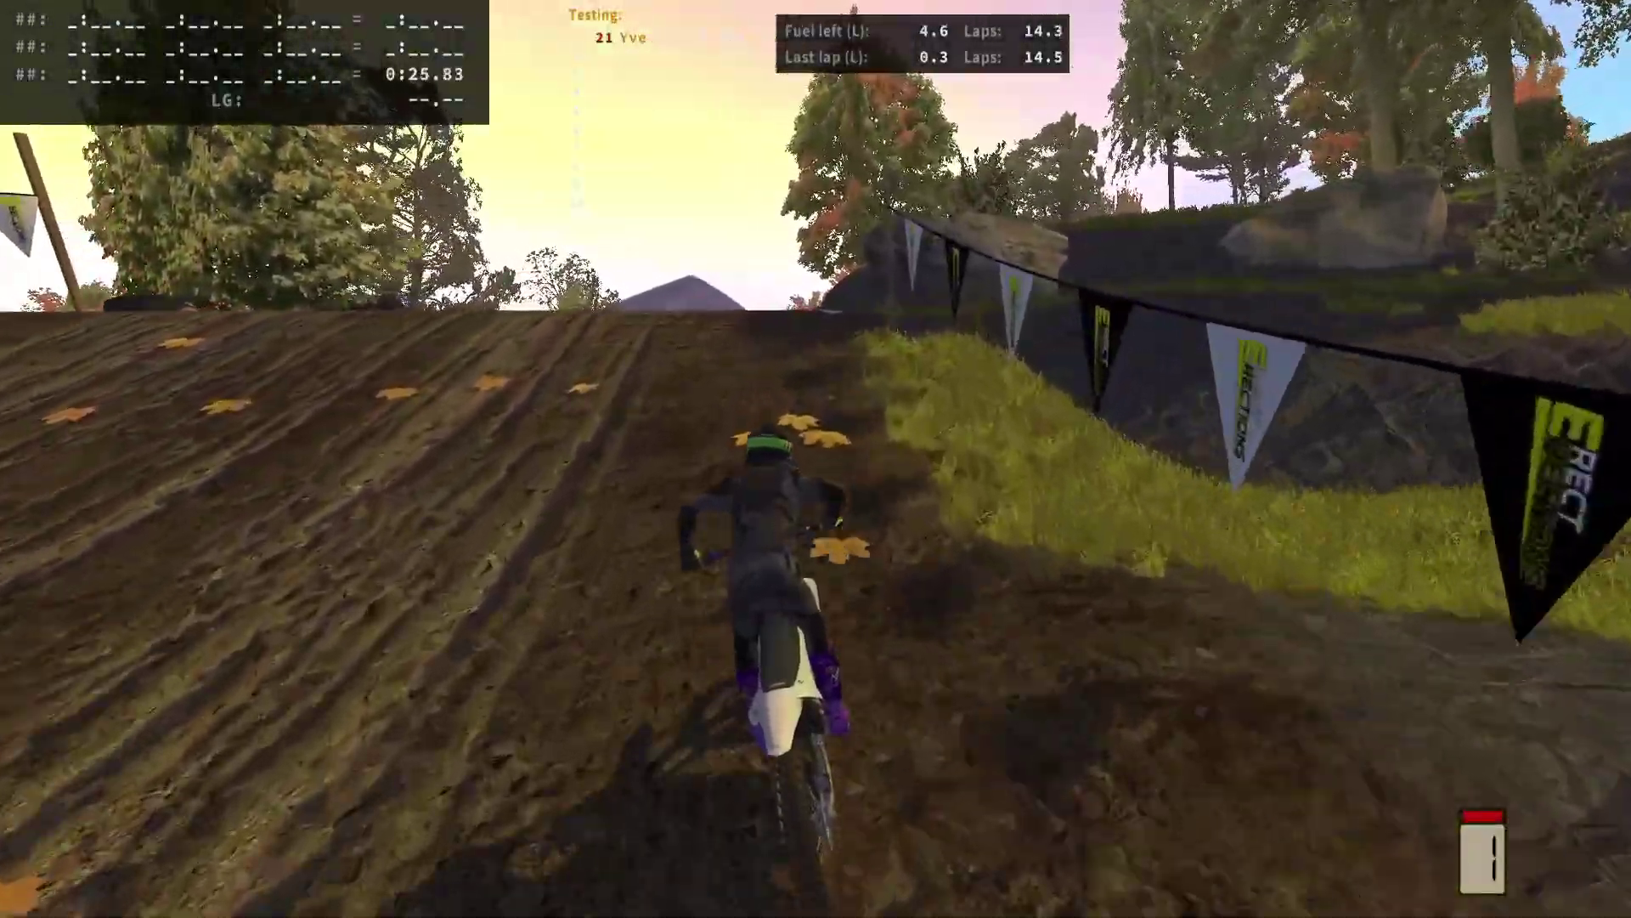
key("Up")
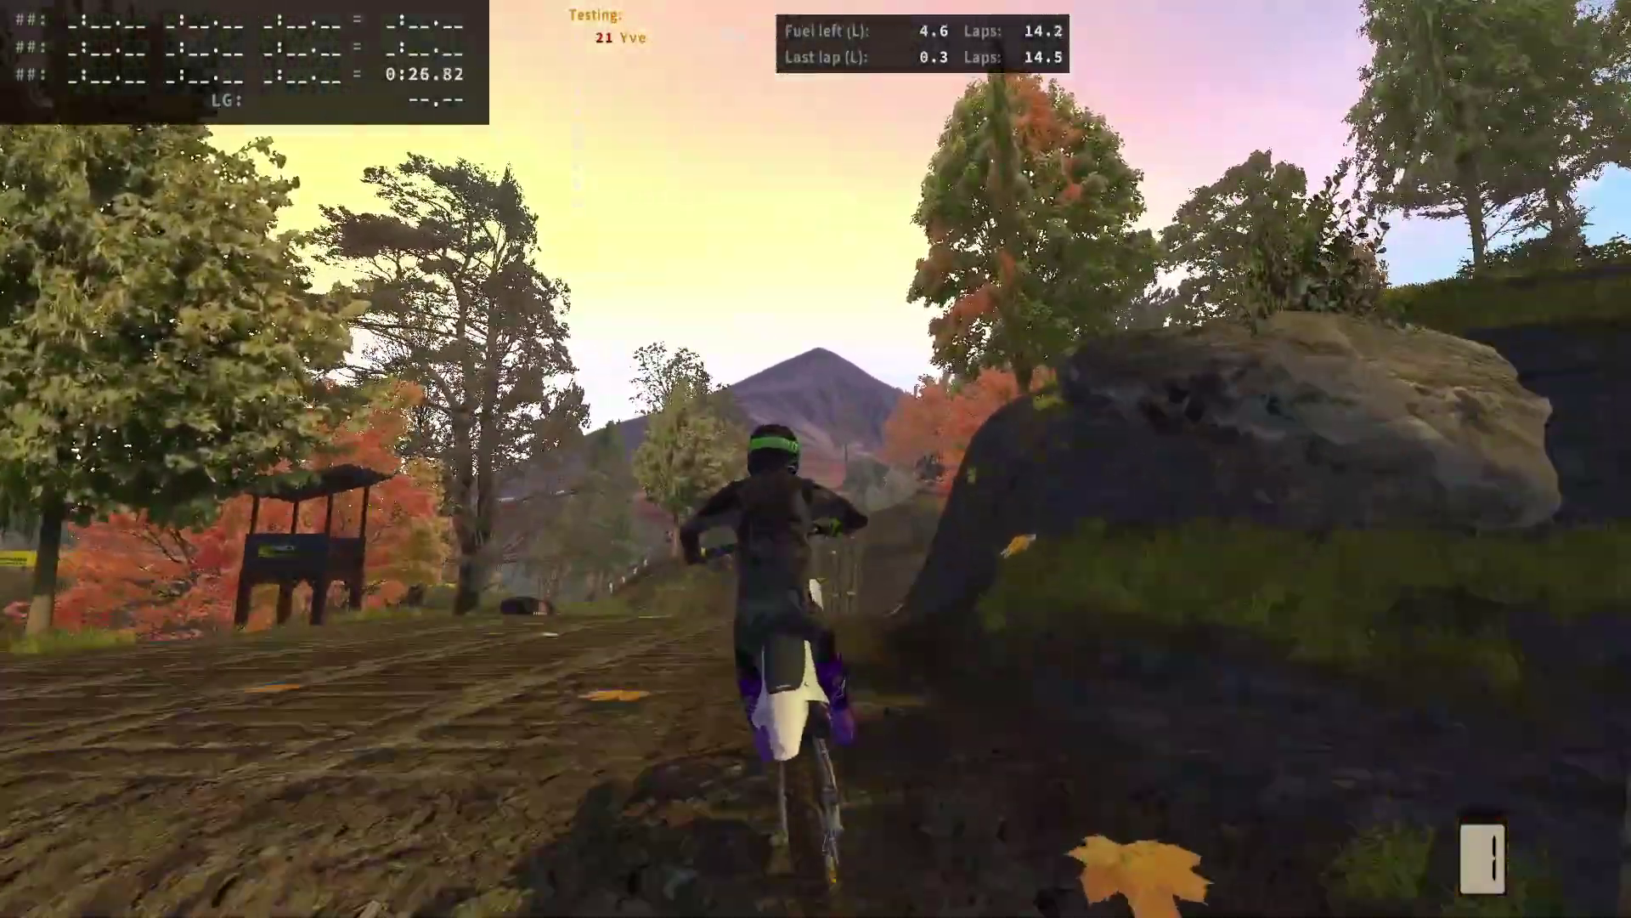
key("Up")
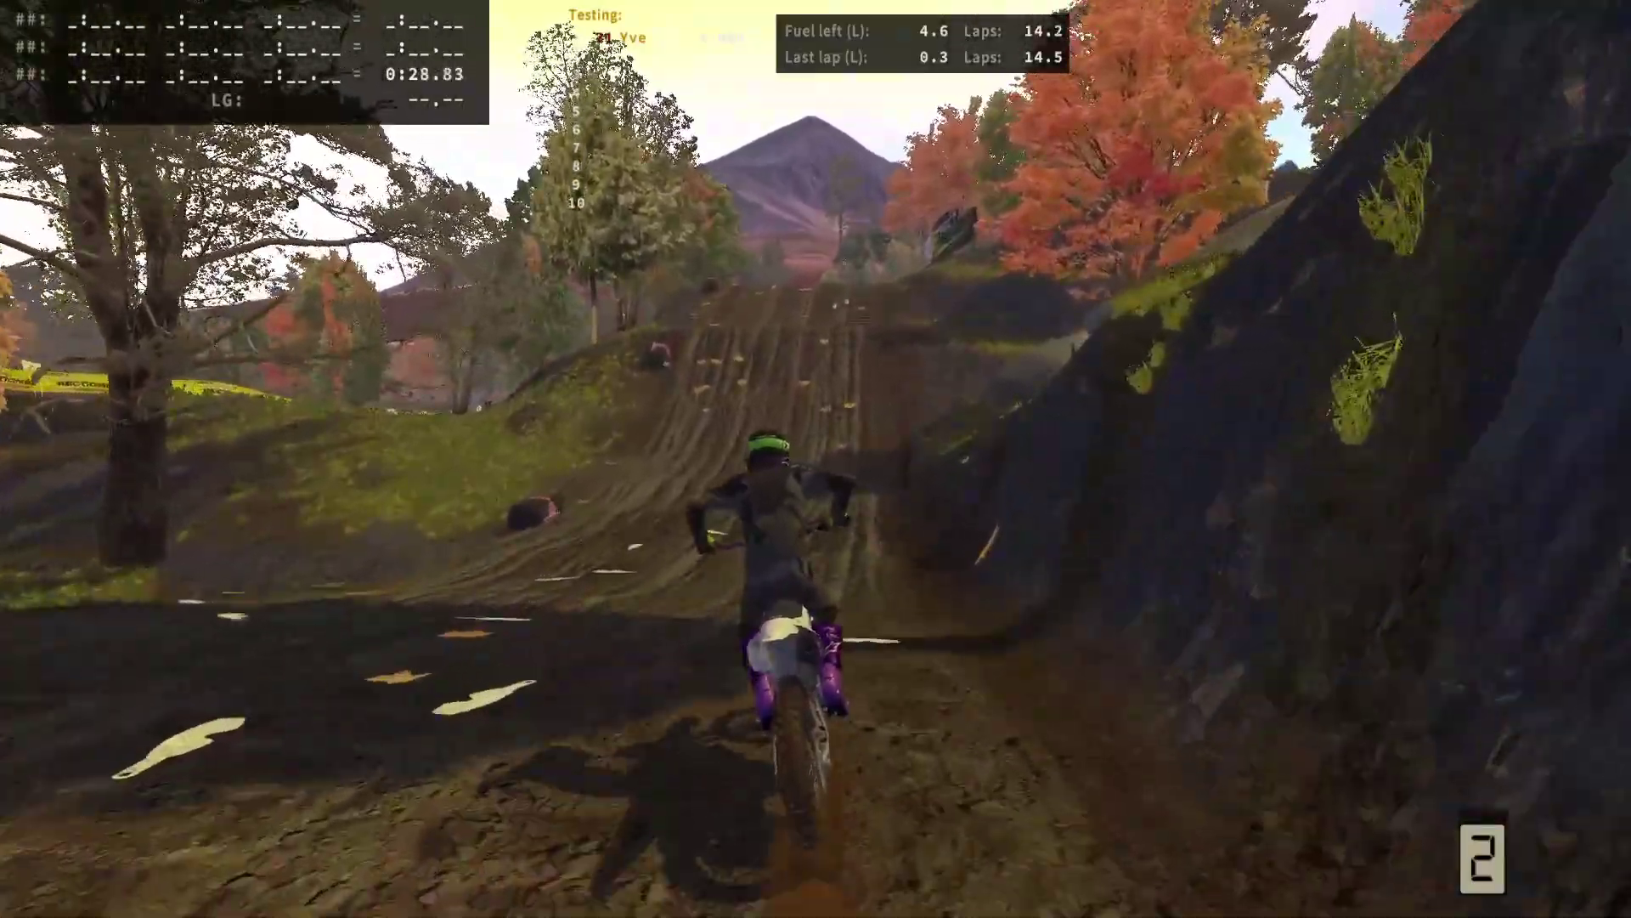